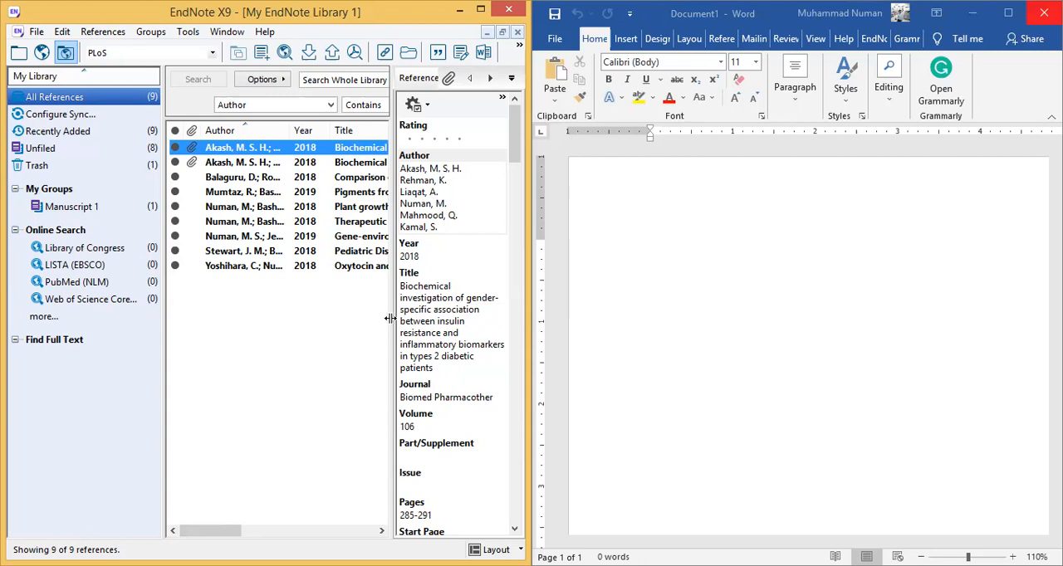
# - Narrow the groups pane and adjust the divider between the reference list and the reference preview
pyautogui.moveTo(390, 318); pyautogui.dragTo(408, 316)
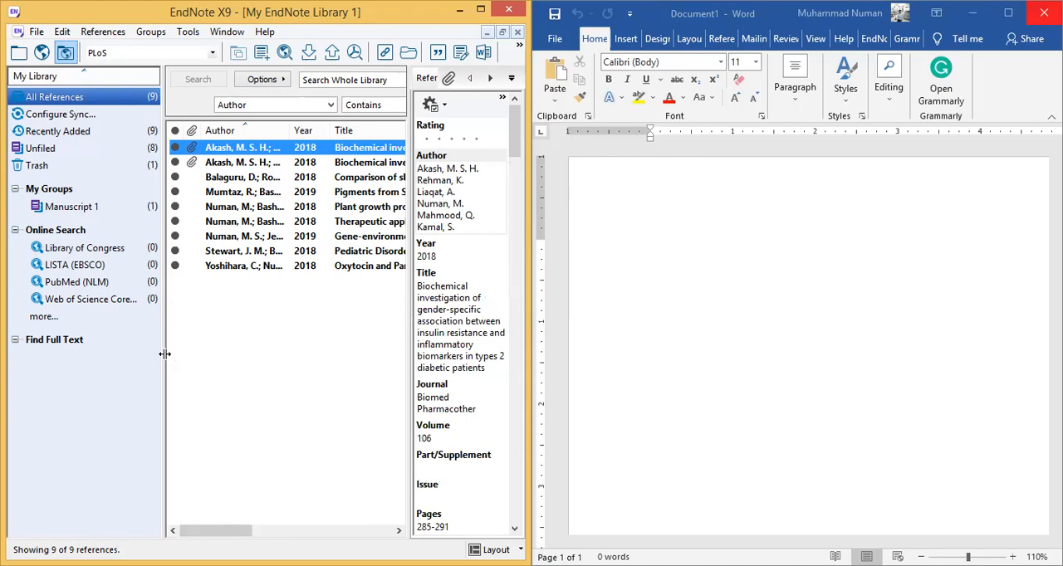
pyautogui.moveTo(164, 354); pyautogui.dragTo(111, 343)
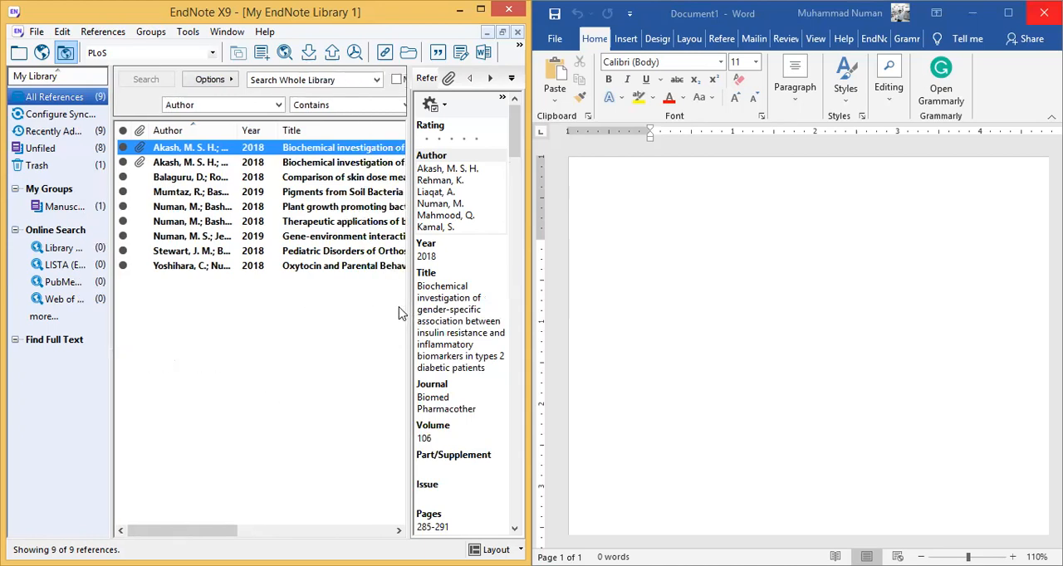
pyautogui.moveTo(407, 309); pyautogui.dragTo(363, 308)
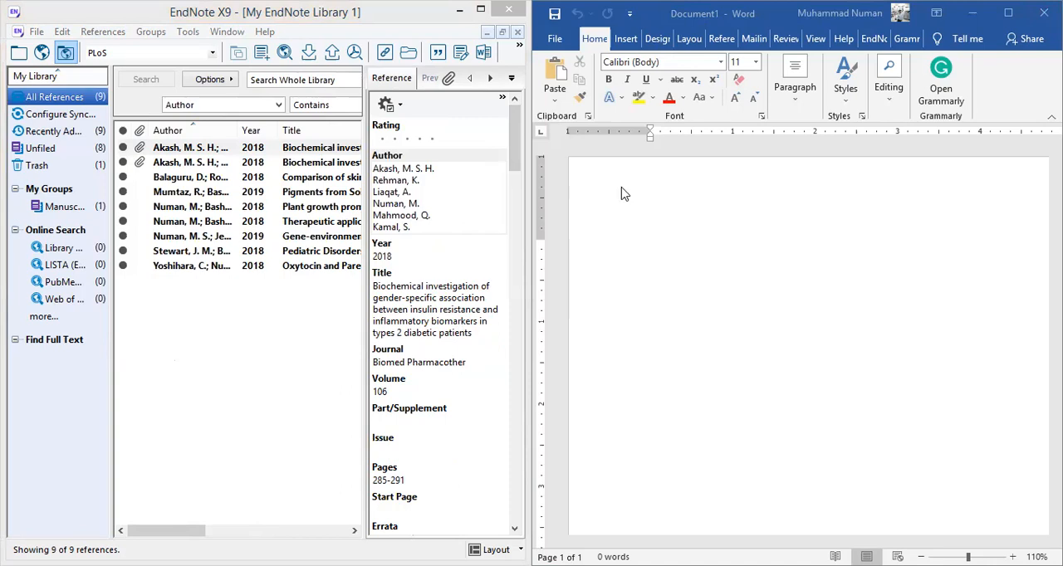
# - Move all references in the EndNote library to the Trash
pyautogui.click(423, 242)
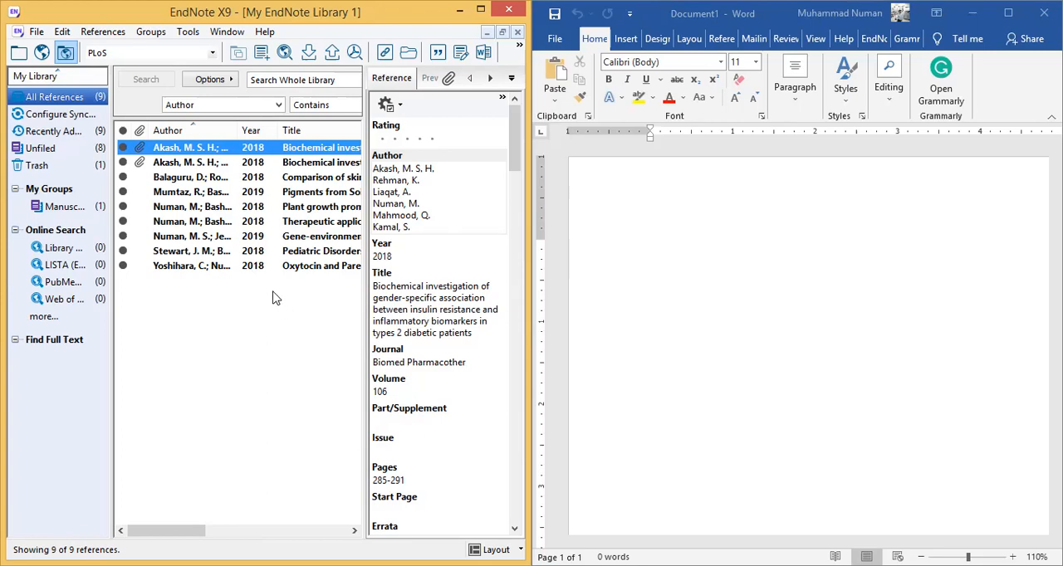
pyautogui.moveTo(273, 318); pyautogui.dragTo(221, 144)
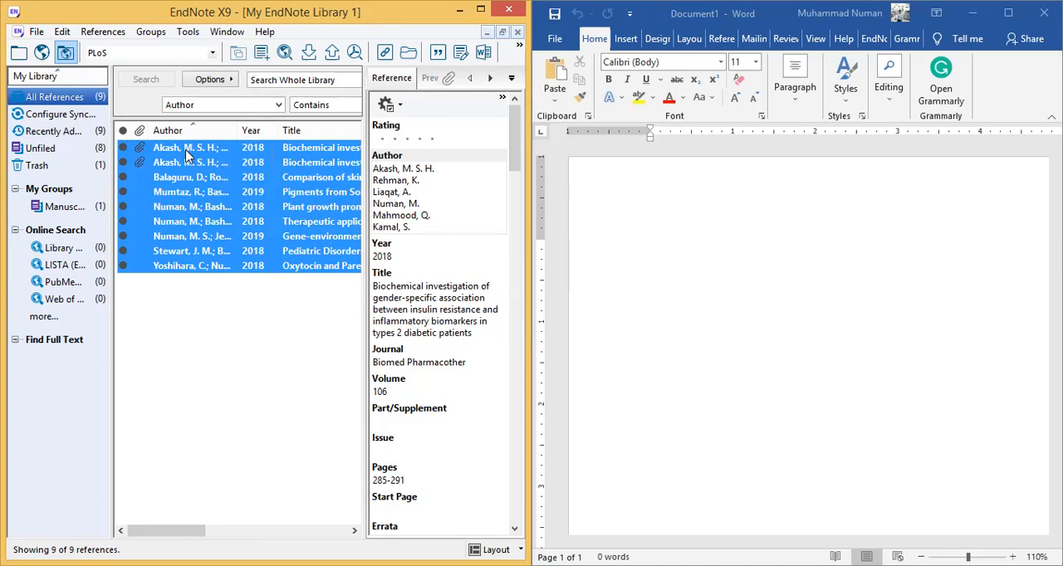
pyautogui.press('Delete')
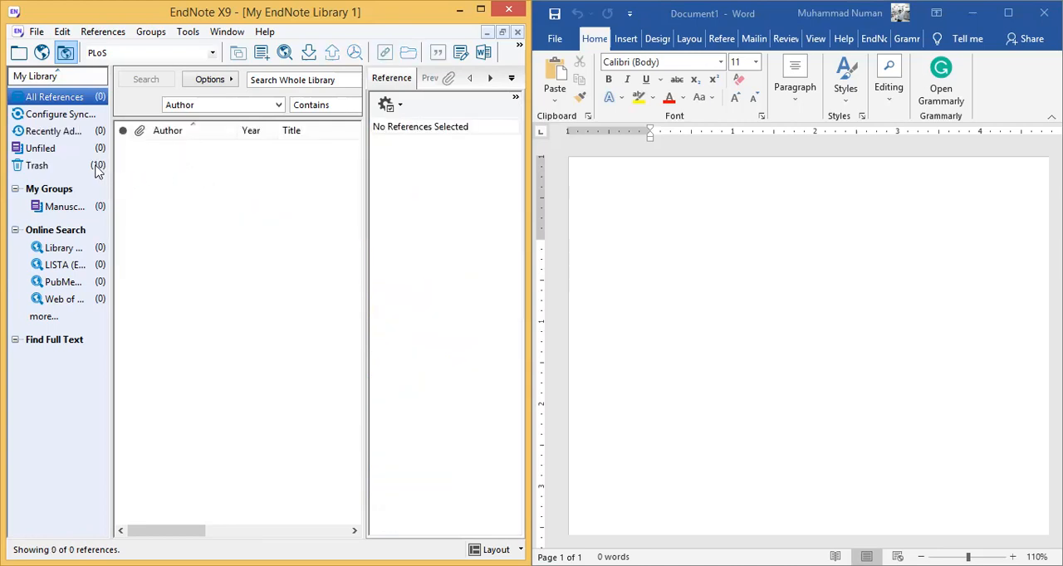
# - Permanently delete all references held in the library's Trash
pyautogui.click(78, 167)
pyautogui.moveTo(226, 290); pyautogui.dragTo(221, 164)
pyautogui.click(221, 306)
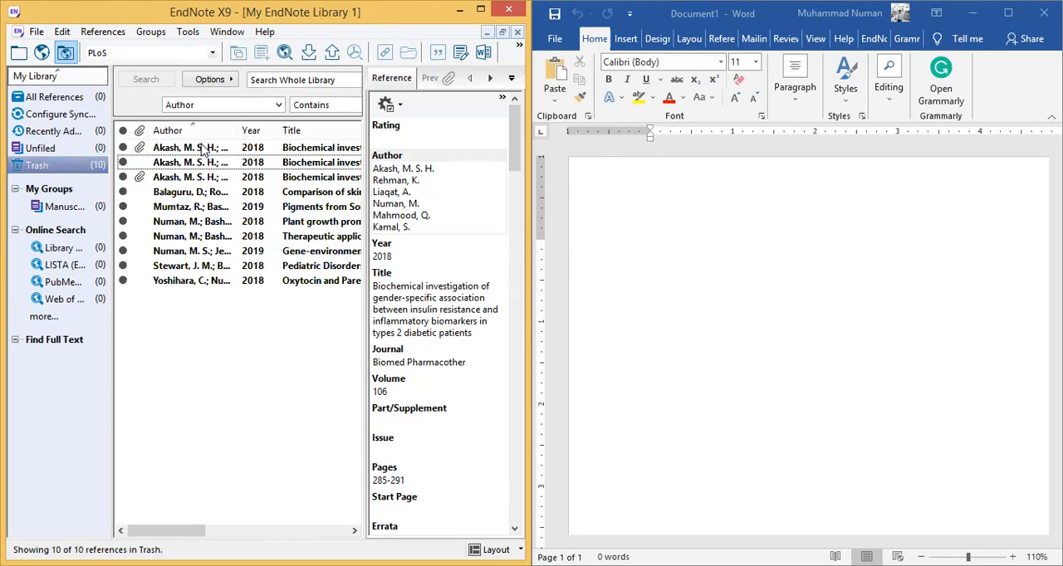
pyautogui.moveTo(242, 316); pyautogui.dragTo(201, 133)
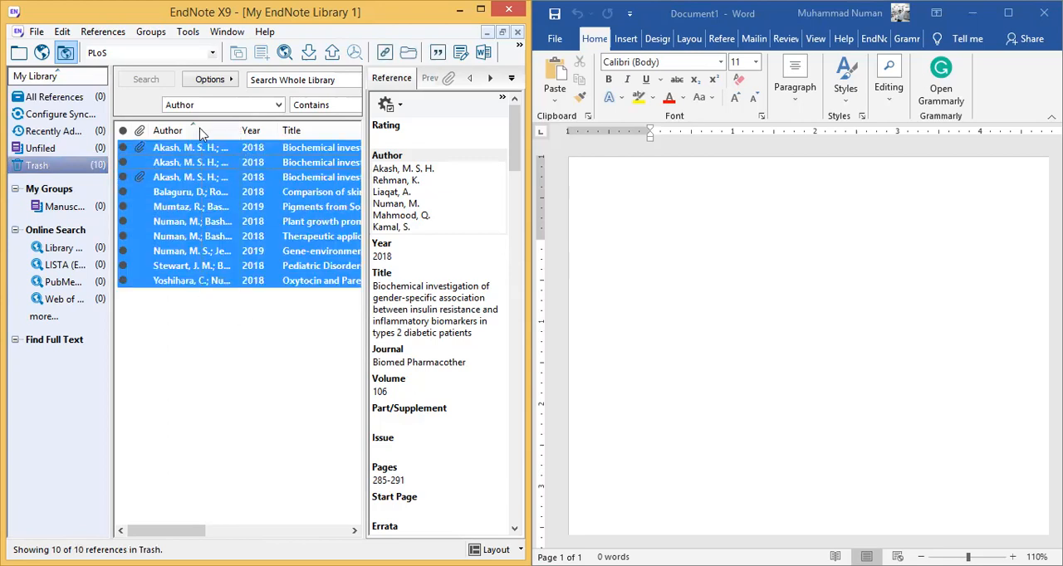
pyautogui.press('Delete')
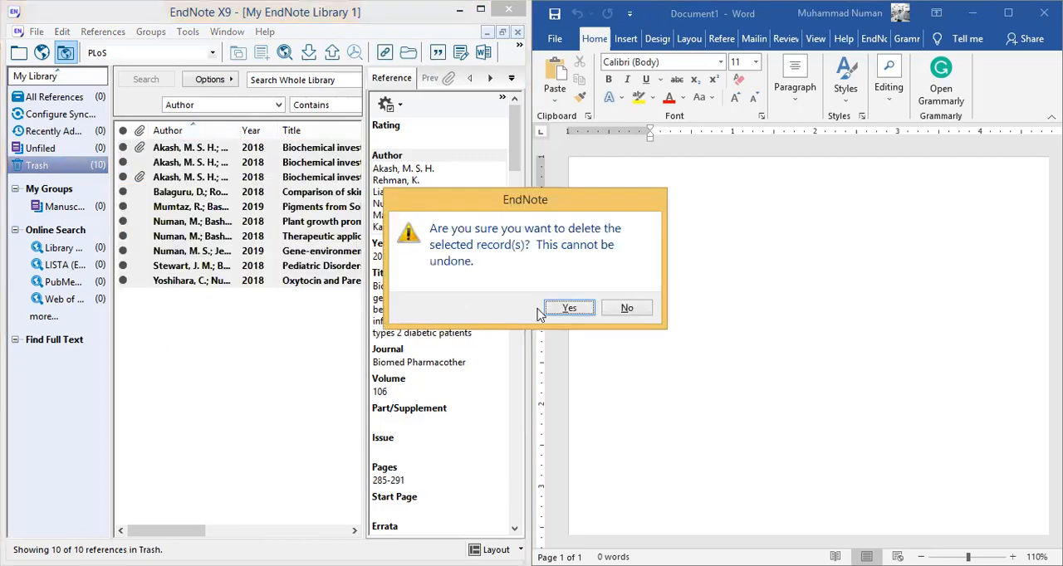
pyautogui.click(568, 308)
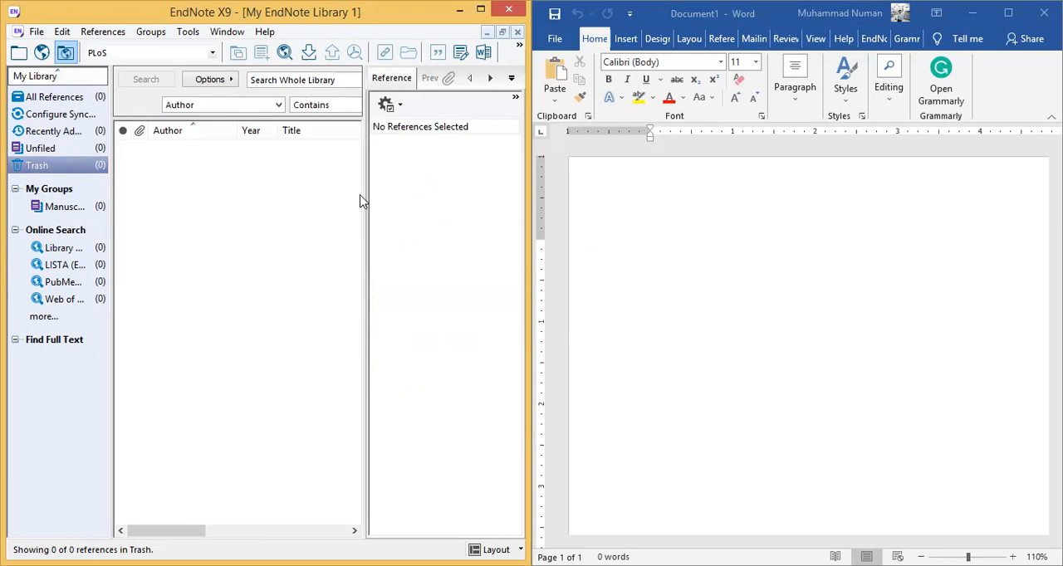
# - Widen the empty reference list by shrinking the reference preview pane to a narrow strip
pyautogui.moveTo(362, 205); pyautogui.dragTo(431, 208)
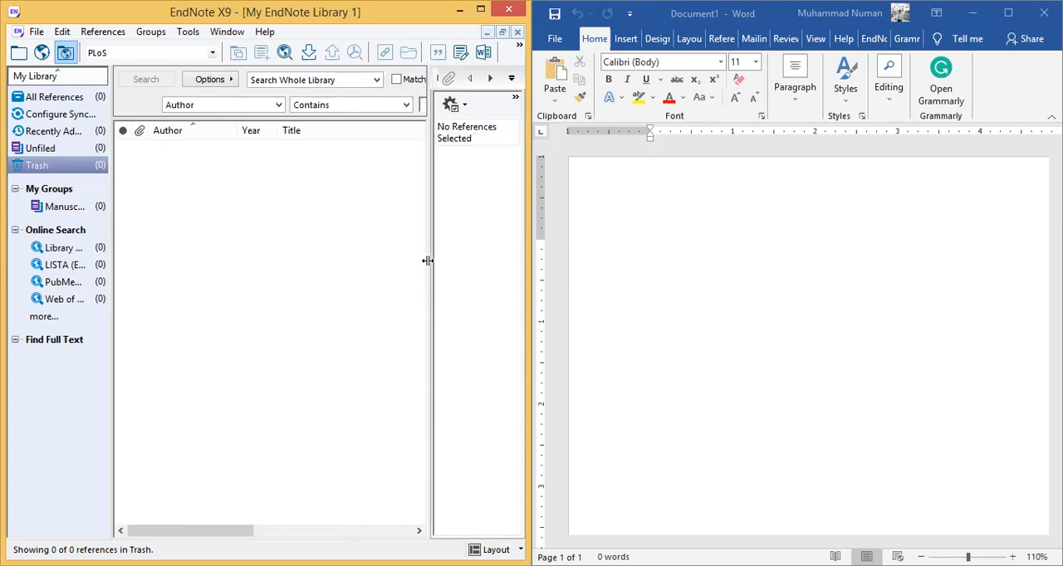
pyautogui.moveTo(428, 262); pyautogui.dragTo(508, 282)
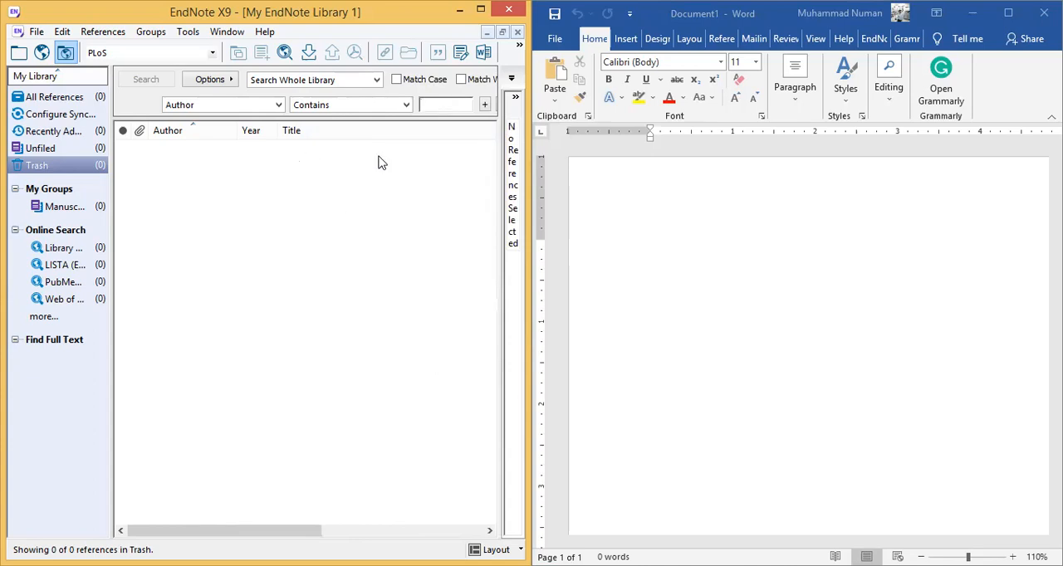
pyautogui.click(449, 106)
pyautogui.moveTo(499, 204); pyautogui.dragTo(486, 204)
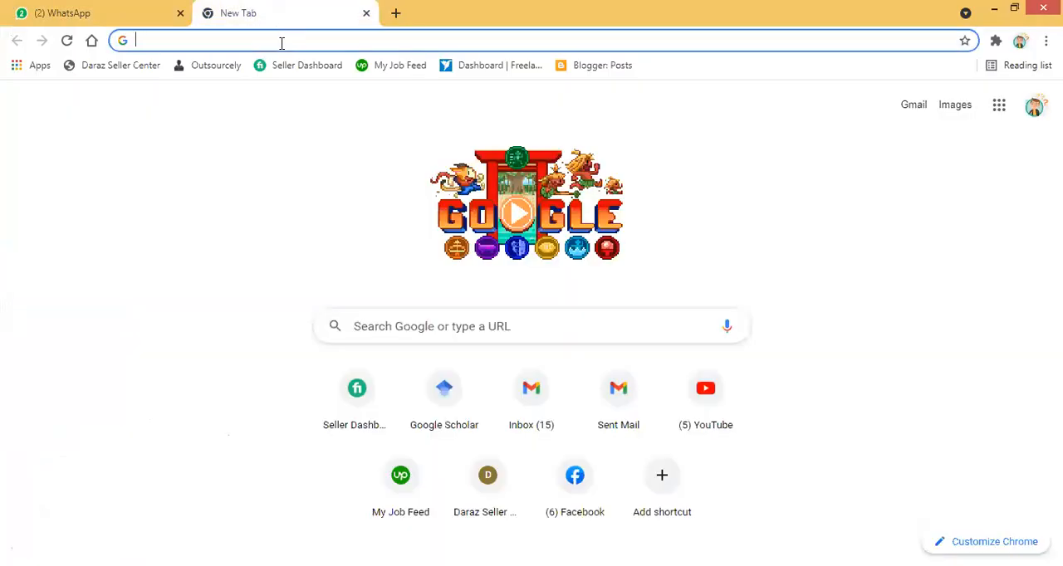
# - Switch to Chrome, open Google Scholar and search for "gender specific investigation of"
pyautogui.write('scholar.google.com.pk')
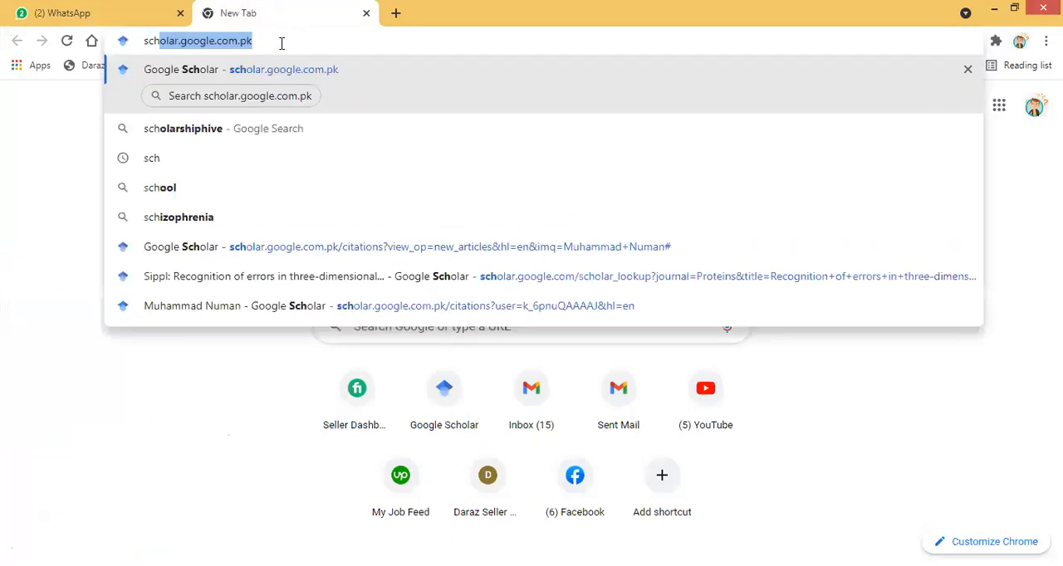
pyautogui.press('Return')
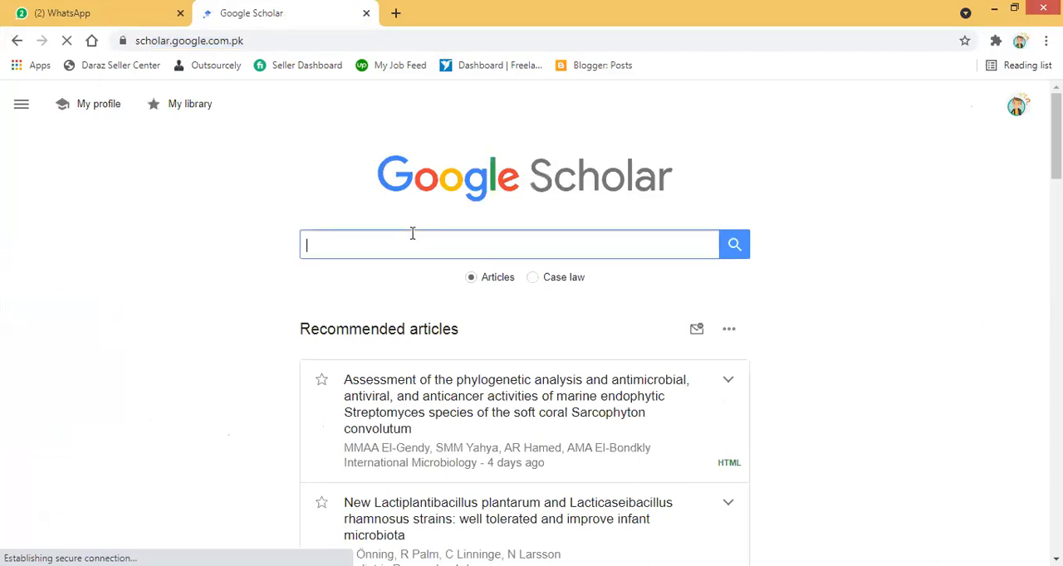
pyautogui.click(408, 239)
pyautogui.write('gen')
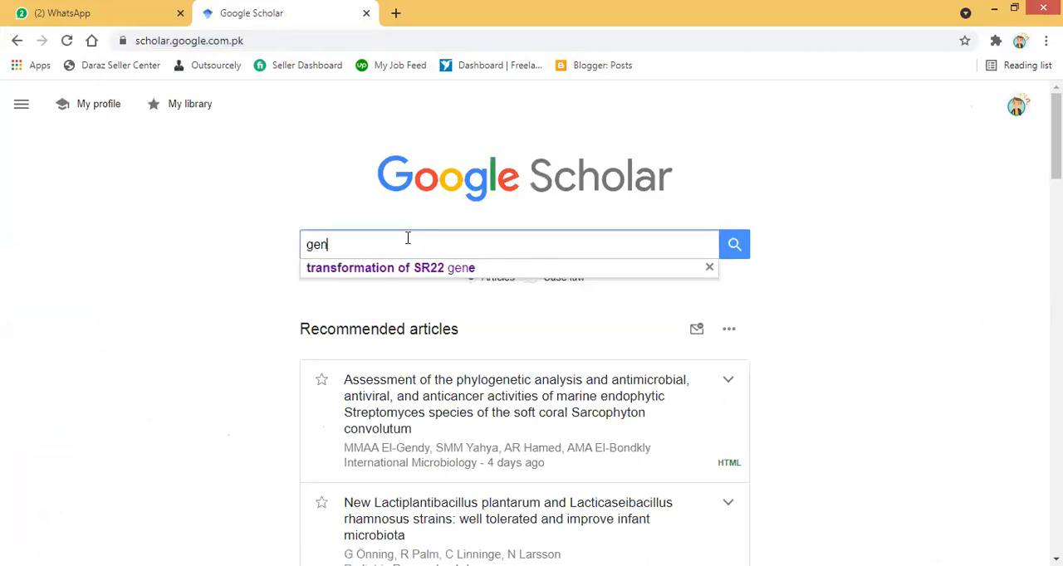
pyautogui.write('der s')
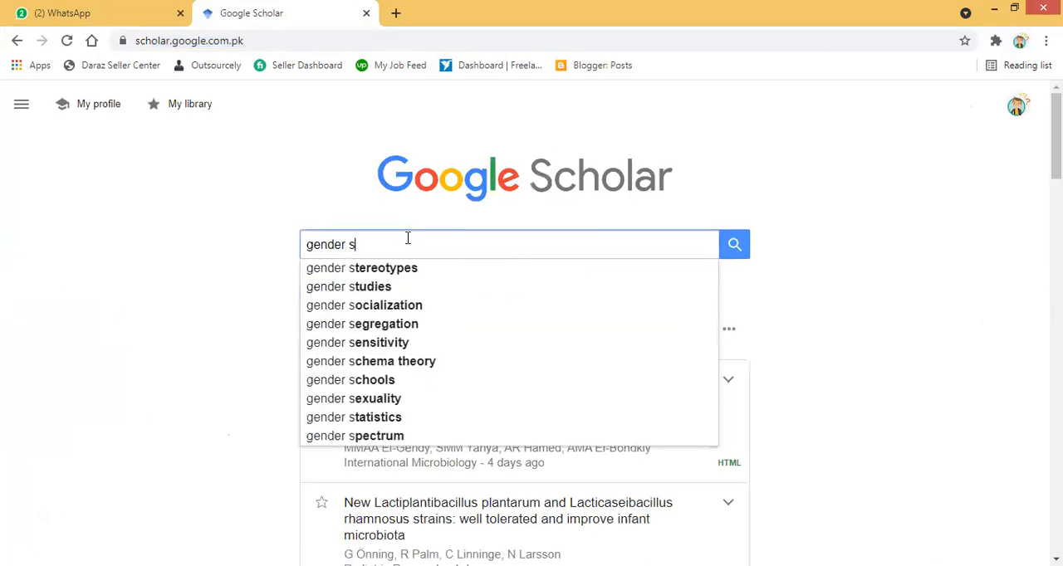
pyautogui.write('pecific')
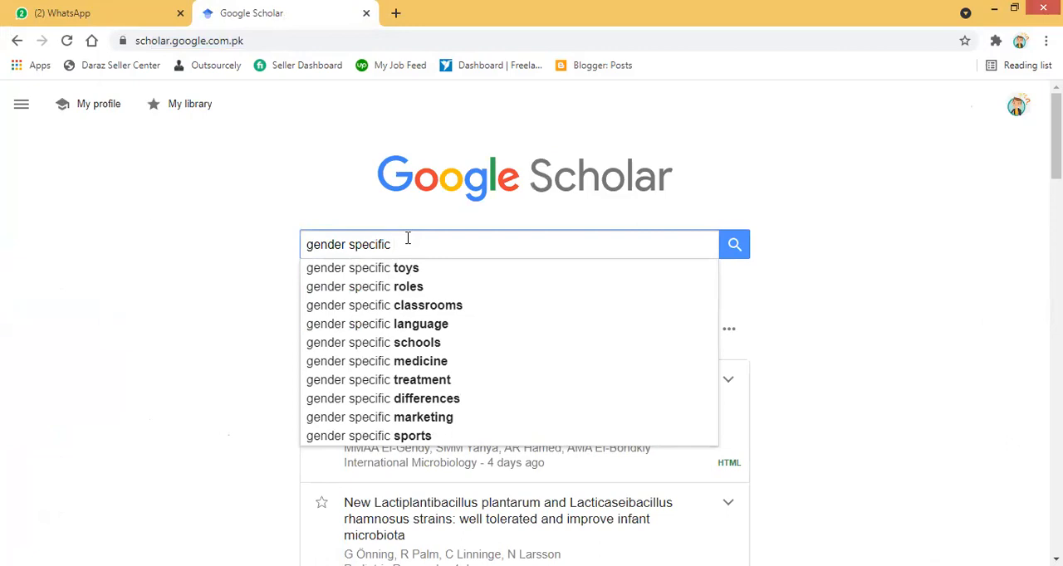
pyautogui.write(' invest')
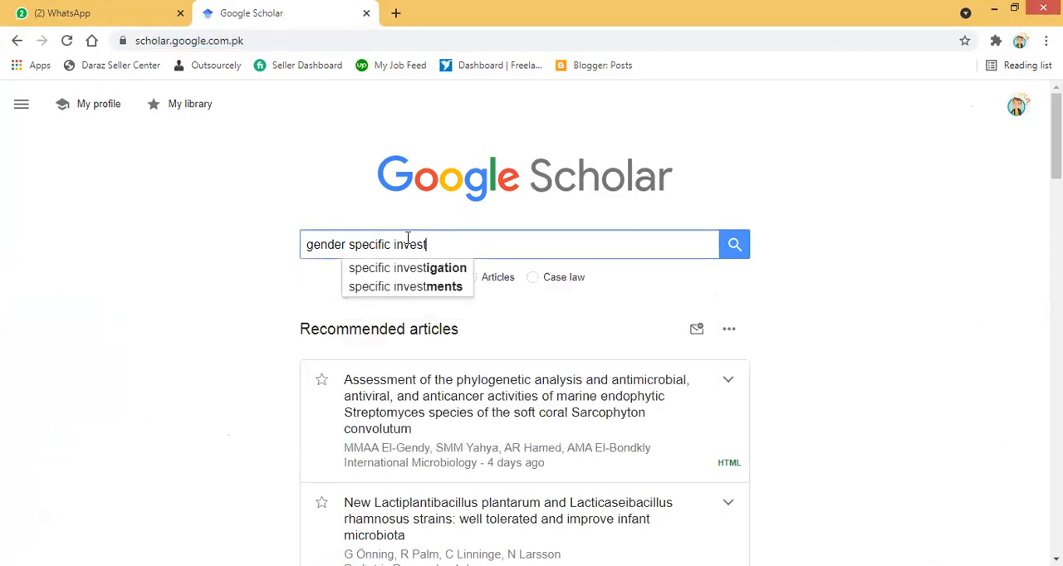
pyautogui.write('igation of')
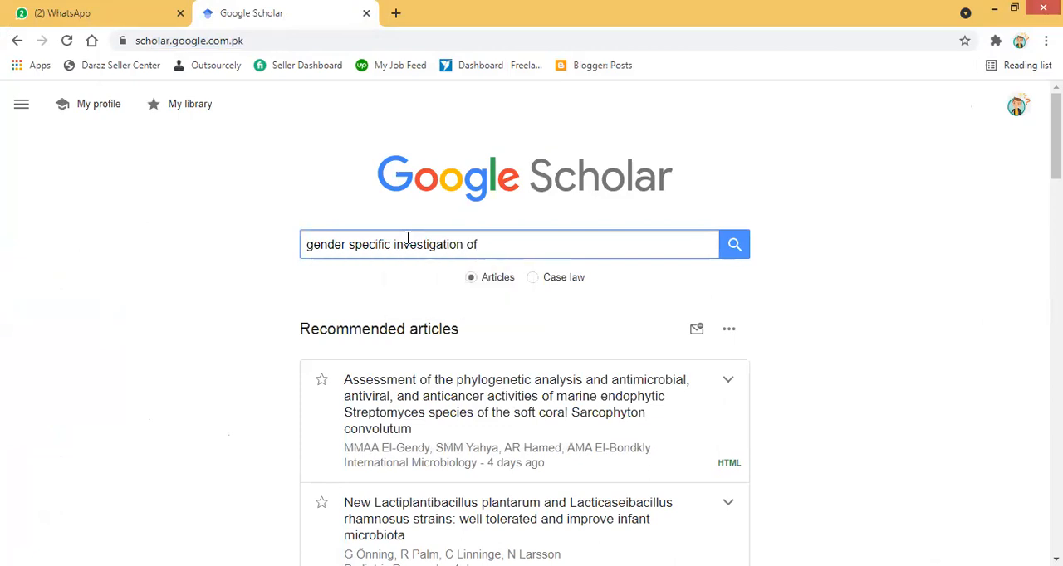
pyautogui.press('Return')
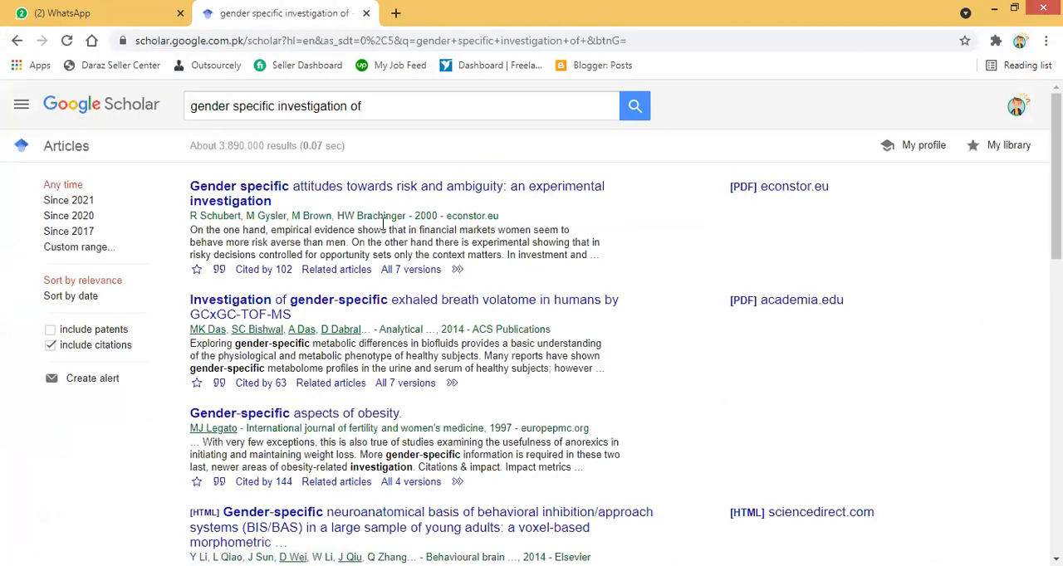
# - Save the PDF wp-00-017 of the first EconStor result to the Desktop and return to the Scholar results
pyautogui.click(322, 196)
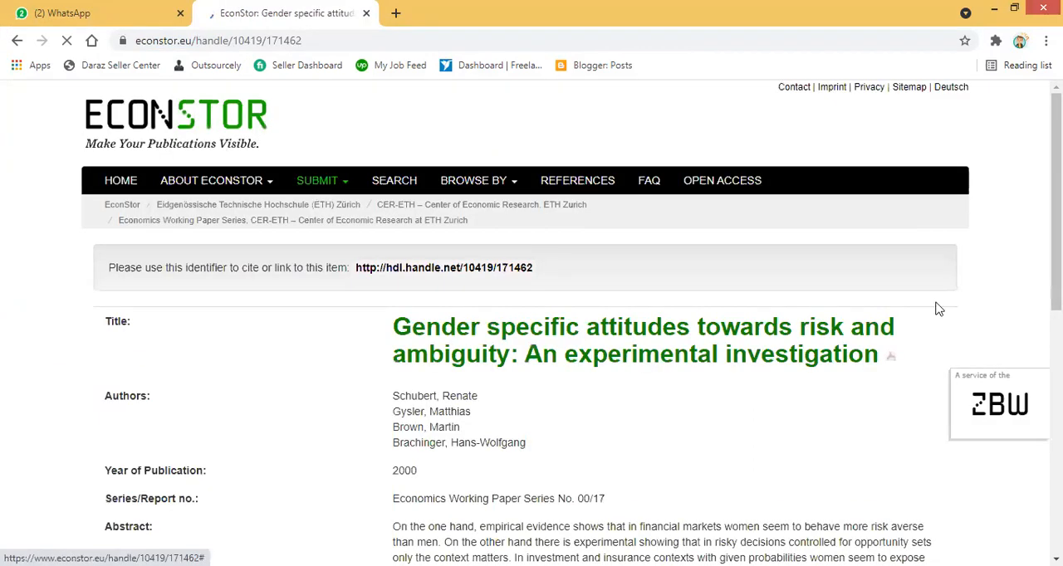
pyautogui.scroll(-5, 532, 324)
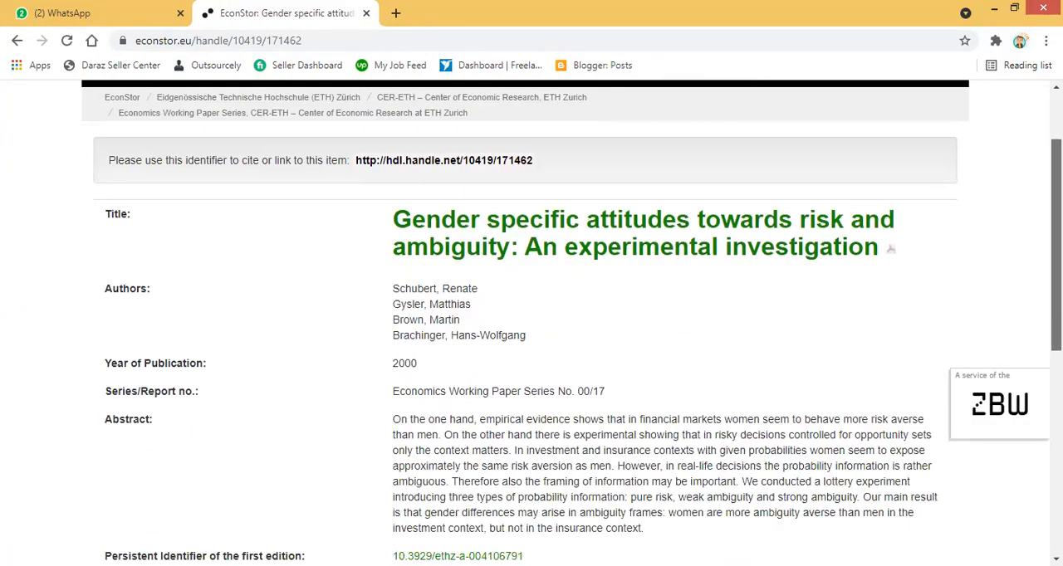
pyautogui.scroll(-1, 593, 299)
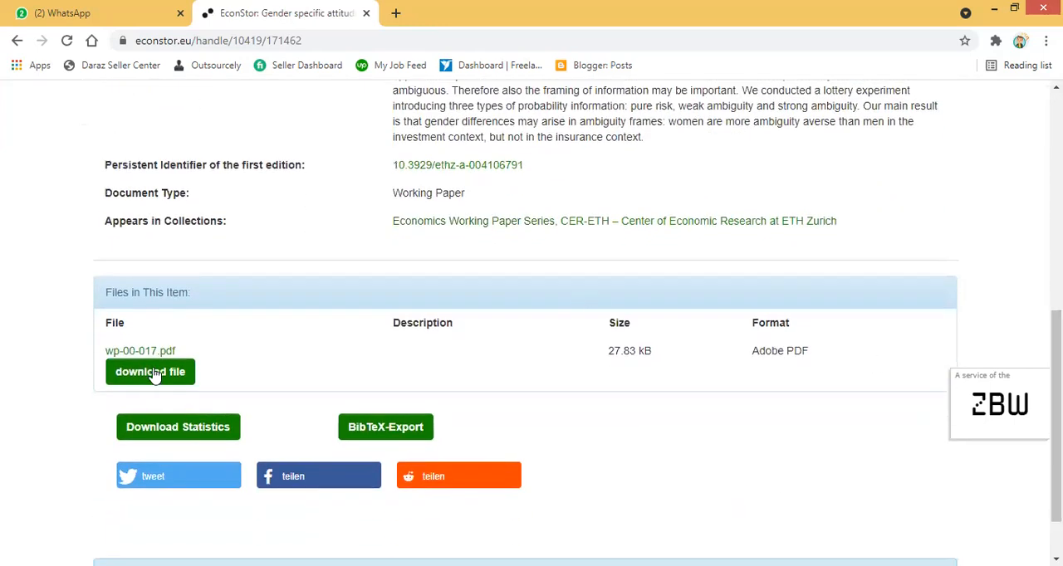
pyautogui.click(149, 372)
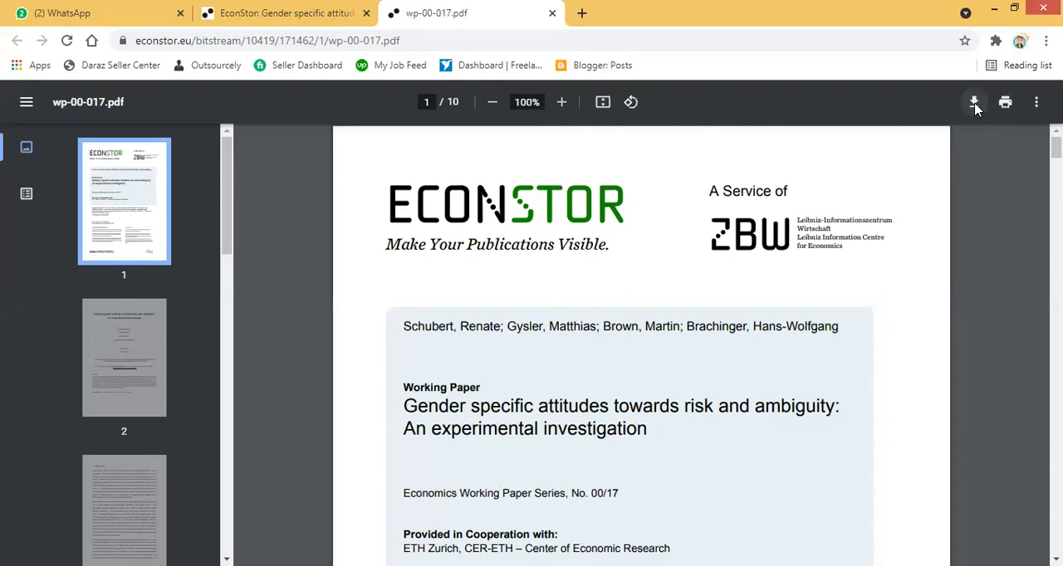
pyautogui.click(974, 103)
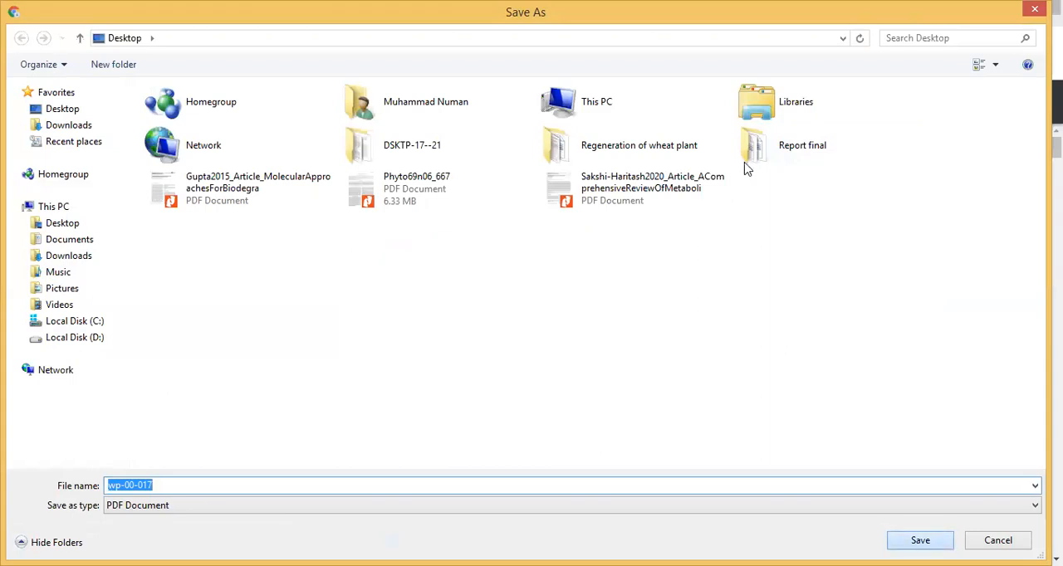
pyautogui.press('Return')
pyautogui.click(555, 13)
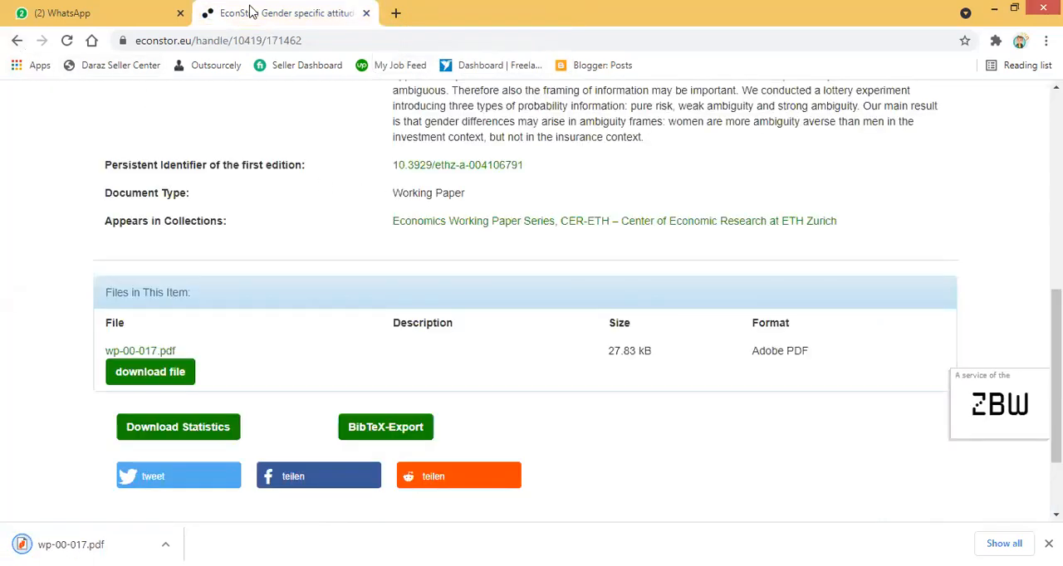
pyautogui.hotkey('alt', 'Left')
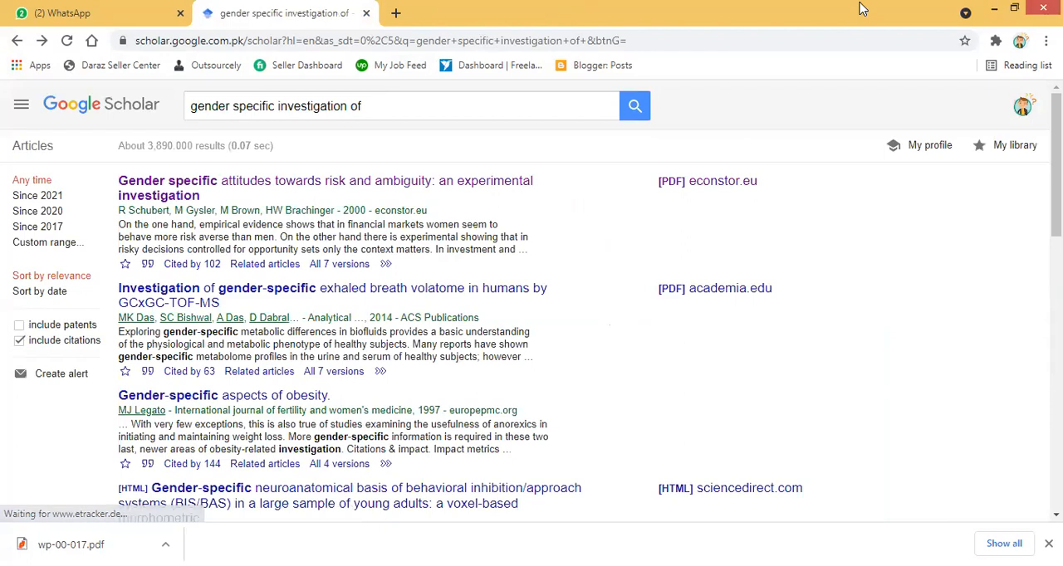
# - Switch to the downloaded wp-00-017 PDF in Nitro Pro and copy the paper's full title from page 2
pyautogui.click(993, 13)
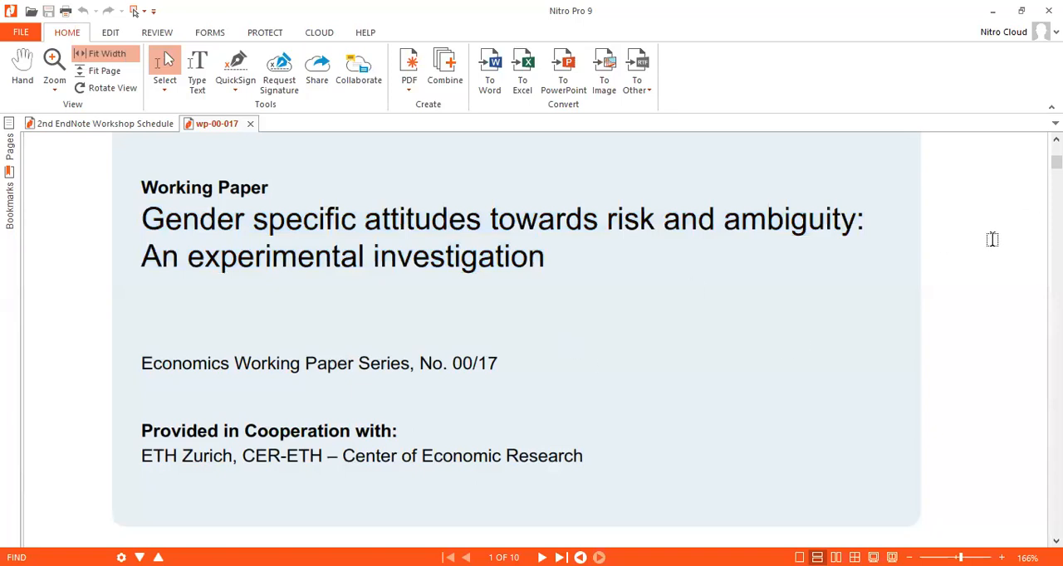
pyautogui.moveTo(1056, 162); pyautogui.dragTo(1057, 192)
pyautogui.moveTo(162, 309)
pyautogui.mouseDown()
pyautogui.moveTo(743, 368)
pyautogui.moveTo(479, 367)
pyautogui.moveTo(208, 300)
pyautogui.moveTo(169, 304)
pyautogui.mouseUp()
pyautogui.hotkey('ctrl', 'c')
pyautogui.click(742, 368)
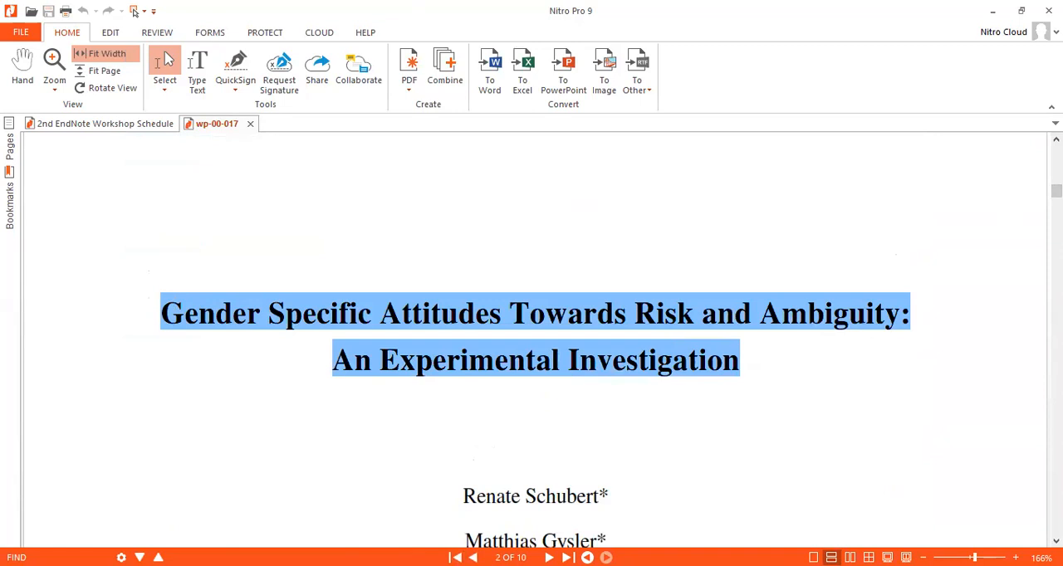
# - In Chrome, search Google Scholar for "Gender Specific Attitudes Towards Risk and Ambiguity: An Experimental Investigation" and open the result's citation options
pyautogui.hotkey('alt', 'Tab')
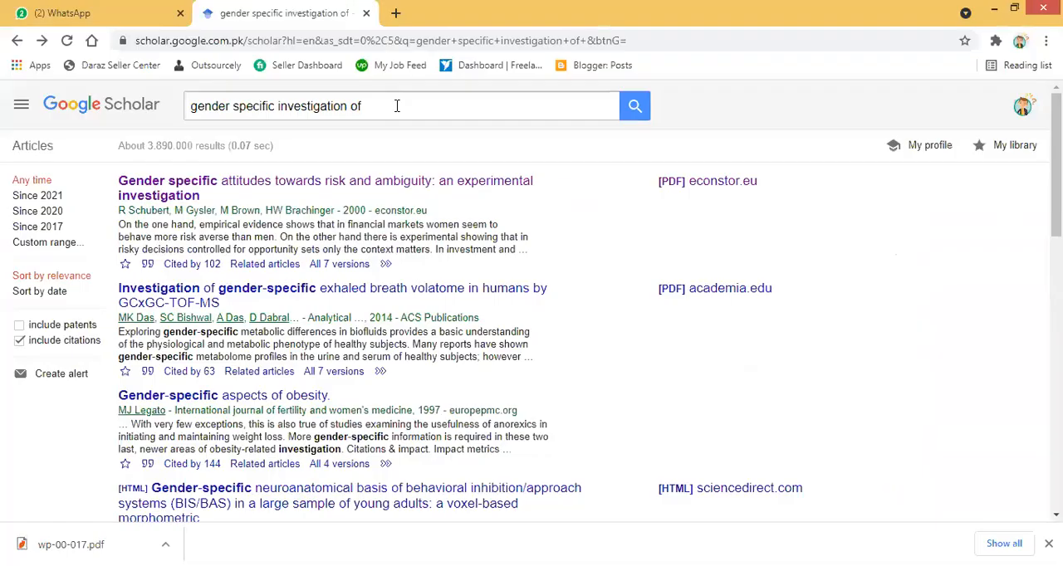
pyautogui.click(396, 105)
pyautogui.hotkey('ctrl', 'a')
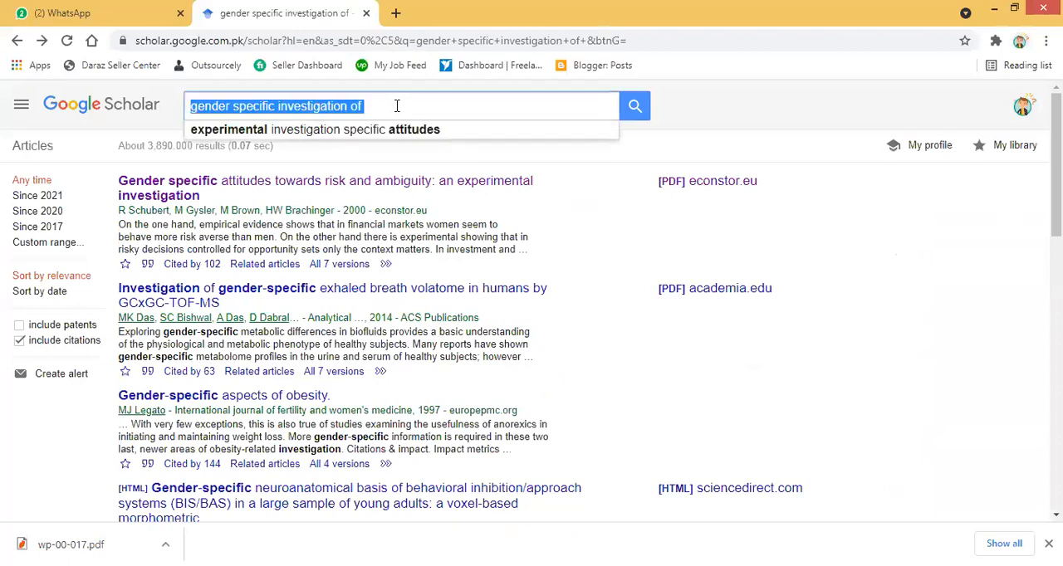
pyautogui.press('BackSpace')
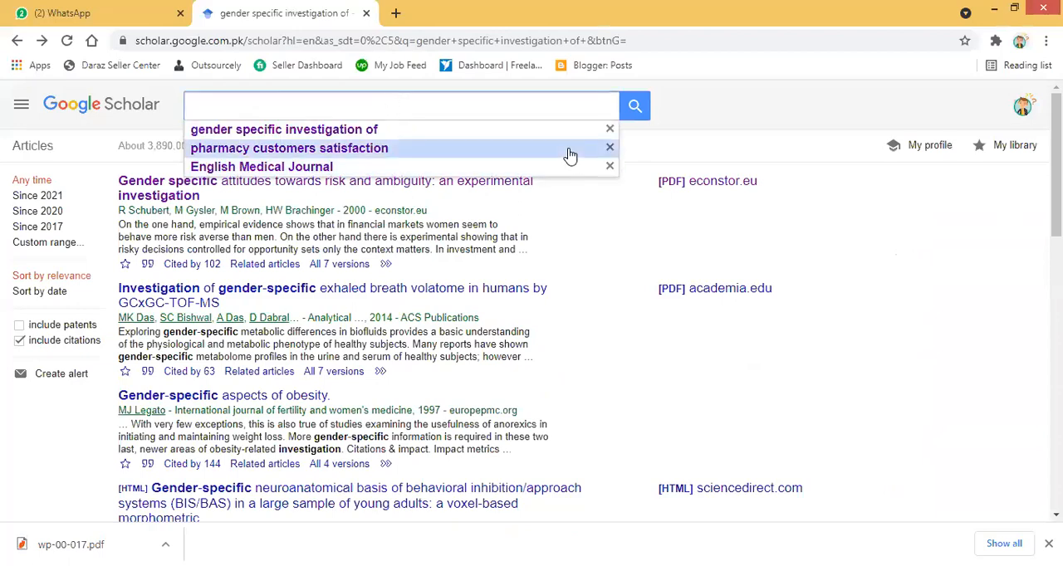
pyautogui.hotkey('ctrl', 'v')
pyautogui.click(628, 108)
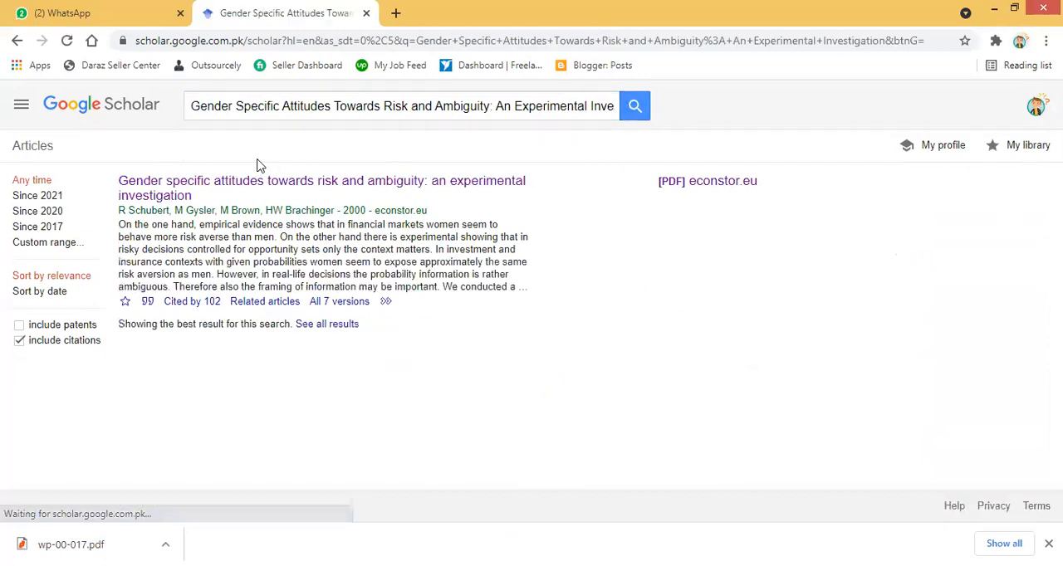
pyautogui.click(147, 303)
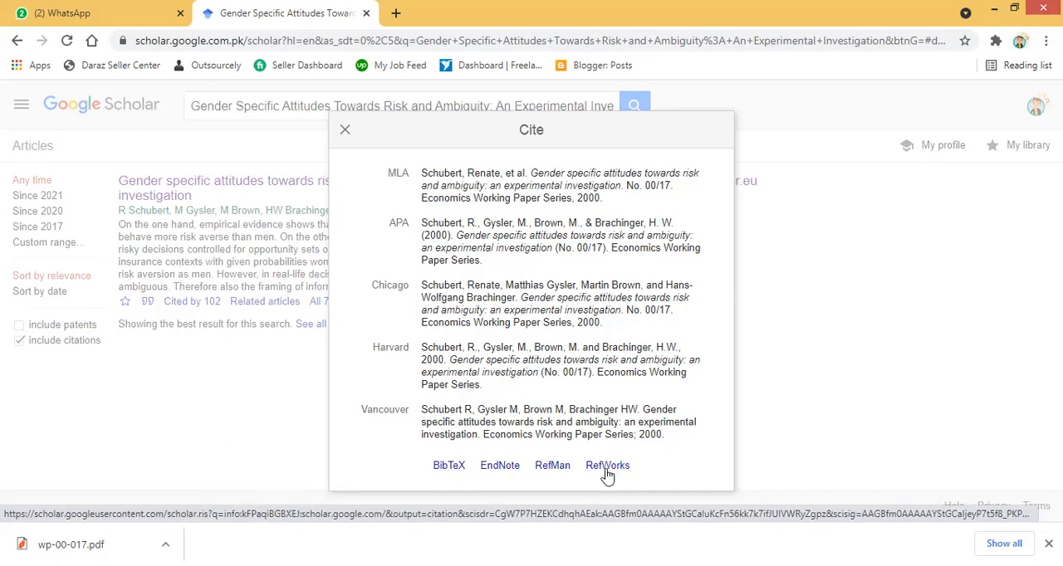
# - Export the paper's citation in EndNote format from Google Scholar and select the imported 2000 reference in the EndNote library
pyautogui.click(502, 464)
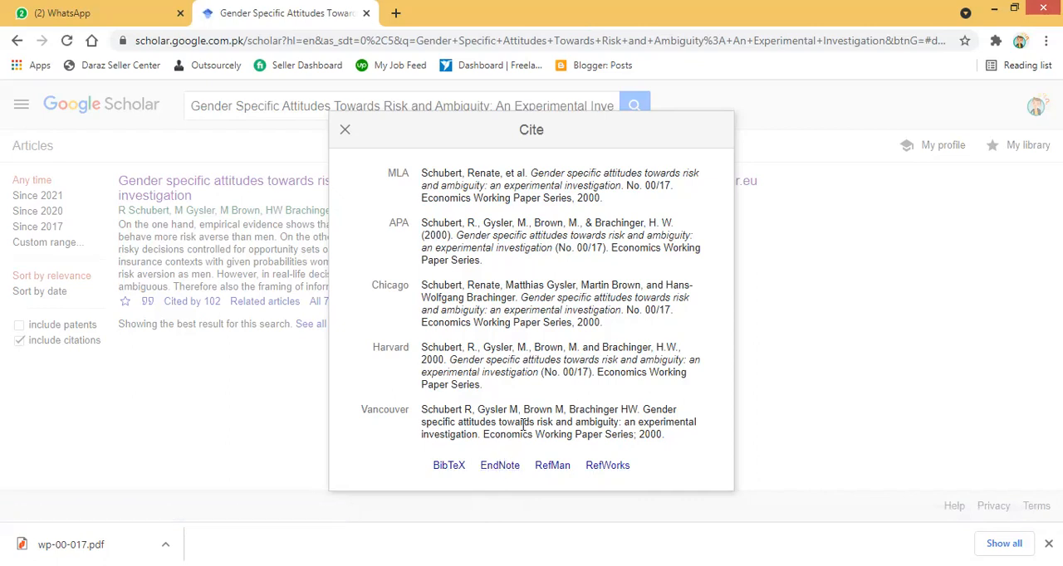
pyautogui.click(496, 468)
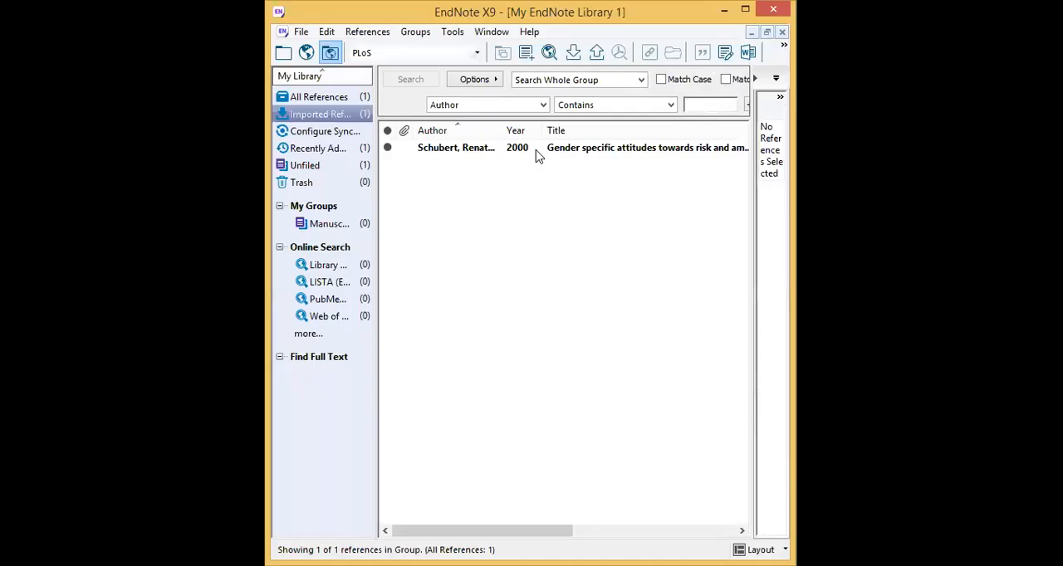
pyautogui.click(537, 150)
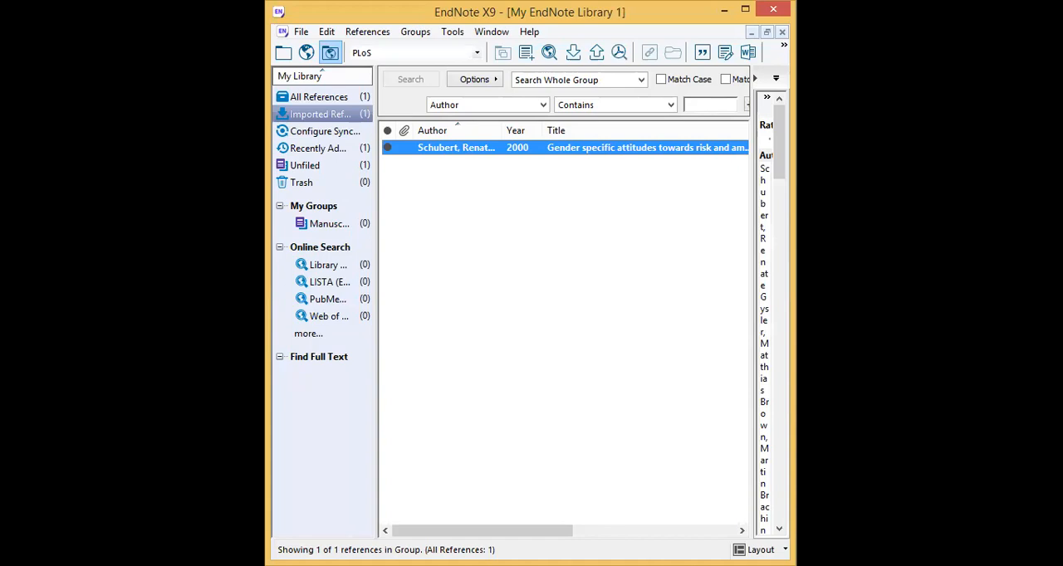
# - Show the EndNote library beside the blank Word document and widen the reference details pane
pyautogui.hotkey('alt', 'Tab')
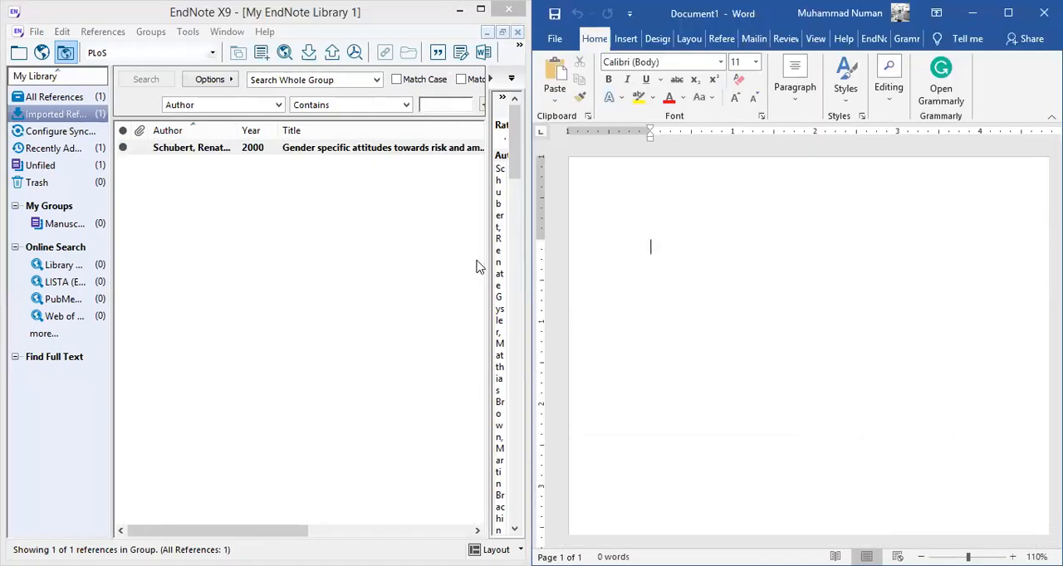
pyautogui.moveTo(485, 259); pyautogui.dragTo(347, 262)
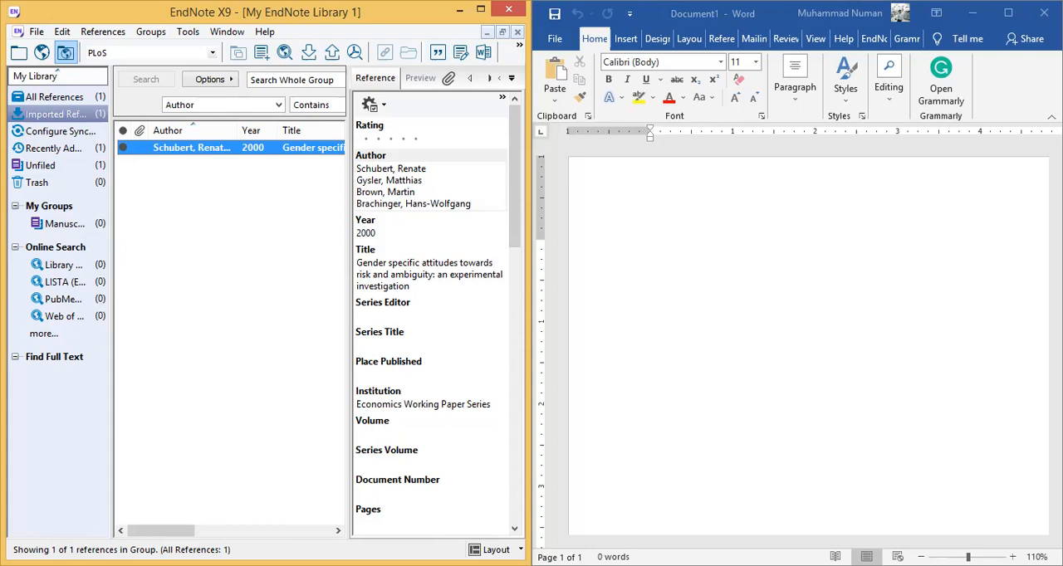
pyautogui.hotkey('alt', 'Tab')
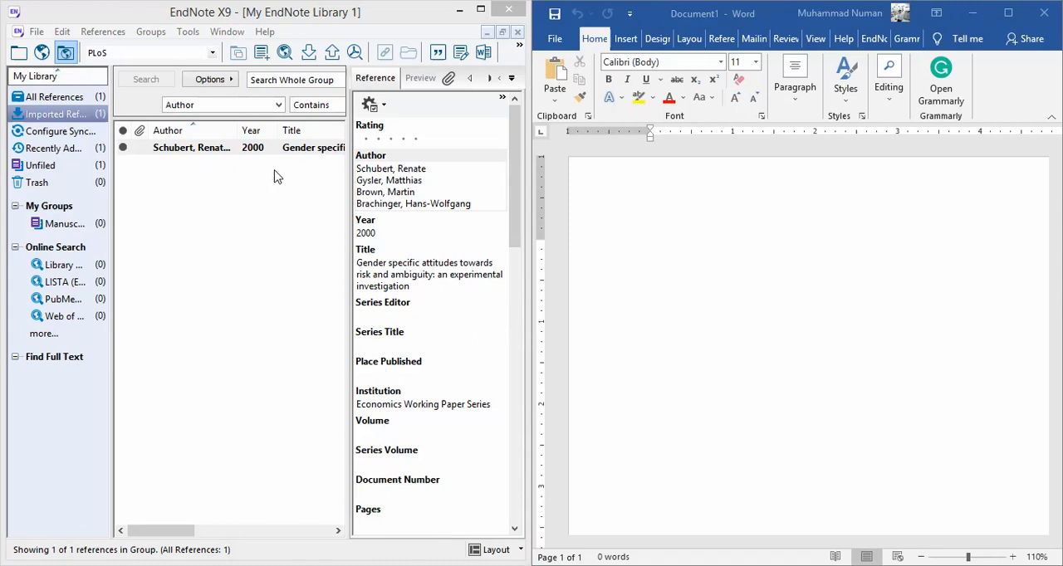
pyautogui.click(255, 200)
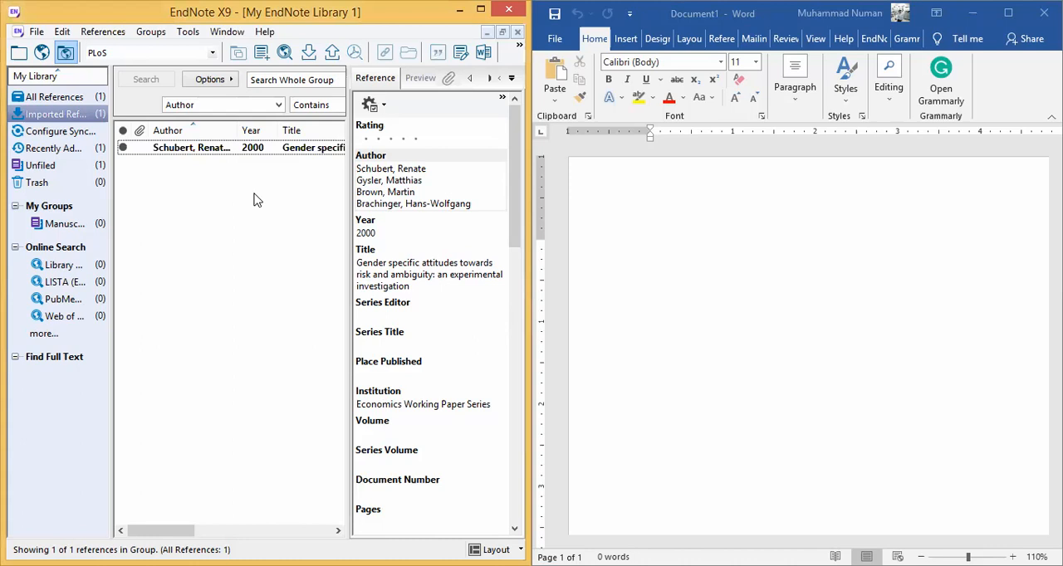
pyautogui.click(234, 150)
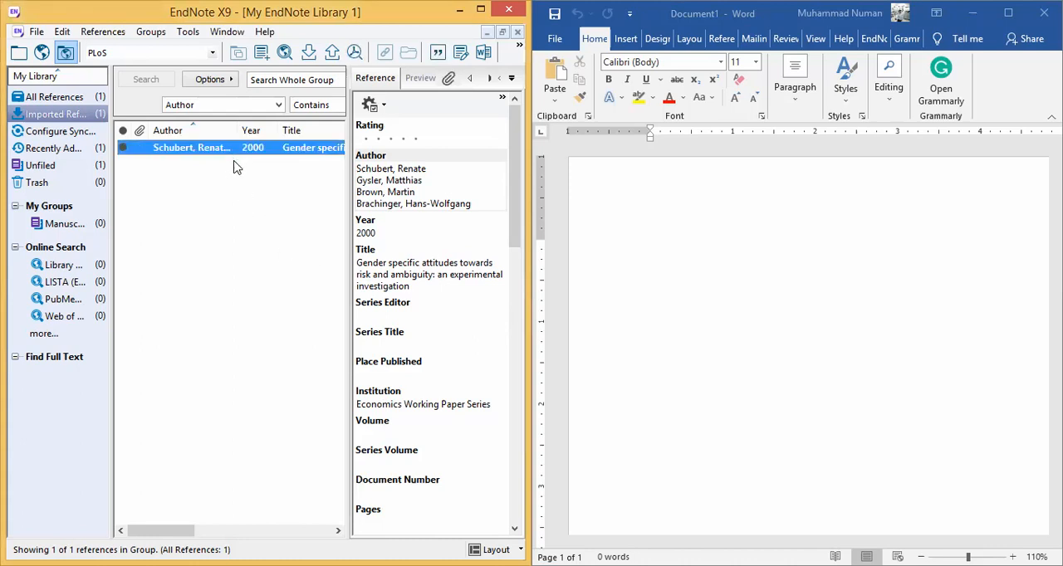
pyautogui.click(229, 212)
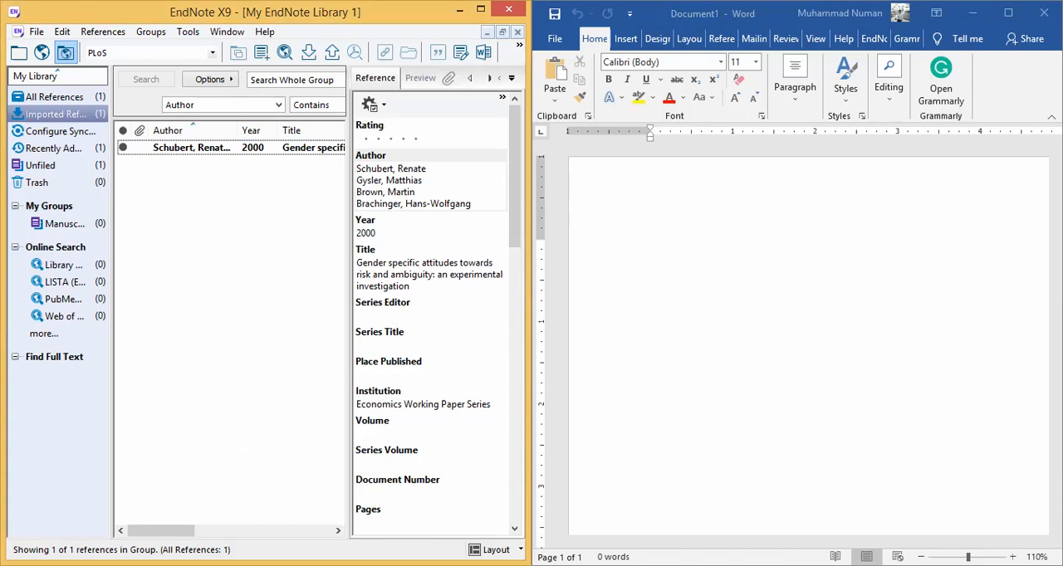
pyautogui.click(222, 482)
pyautogui.click(213, 149)
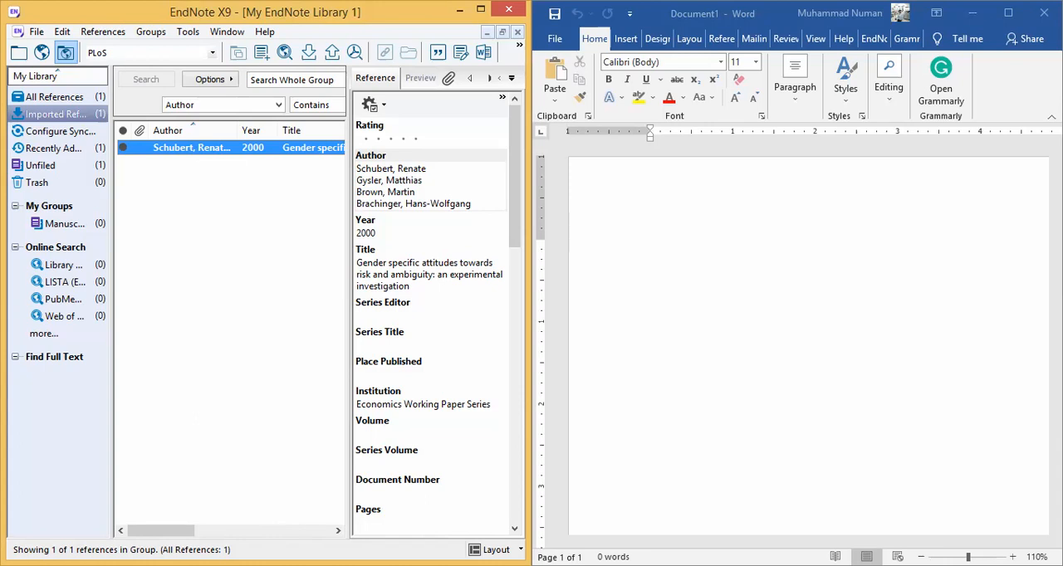
pyautogui.click(650, 249)
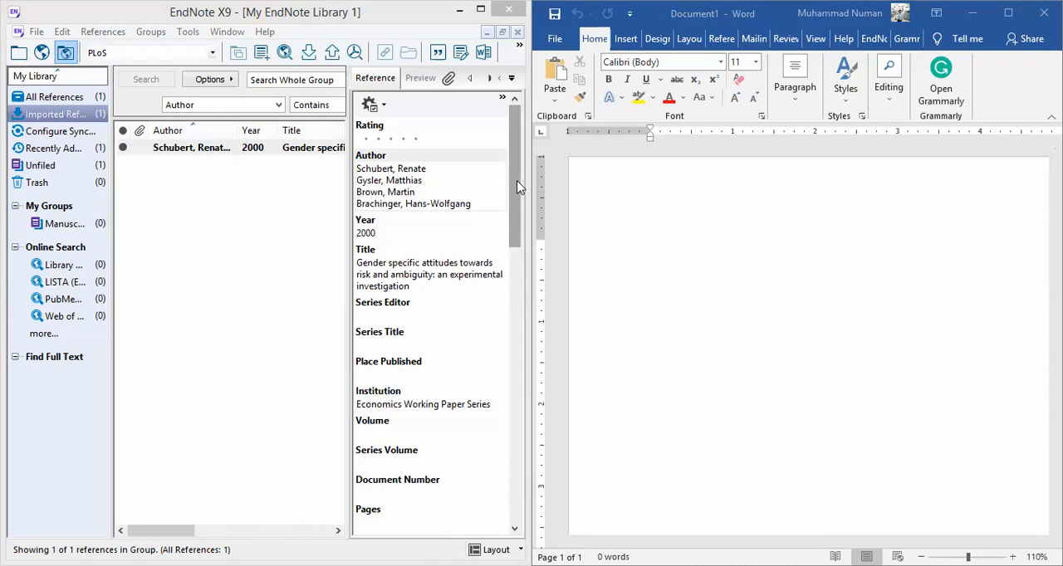
pyautogui.click(233, 266)
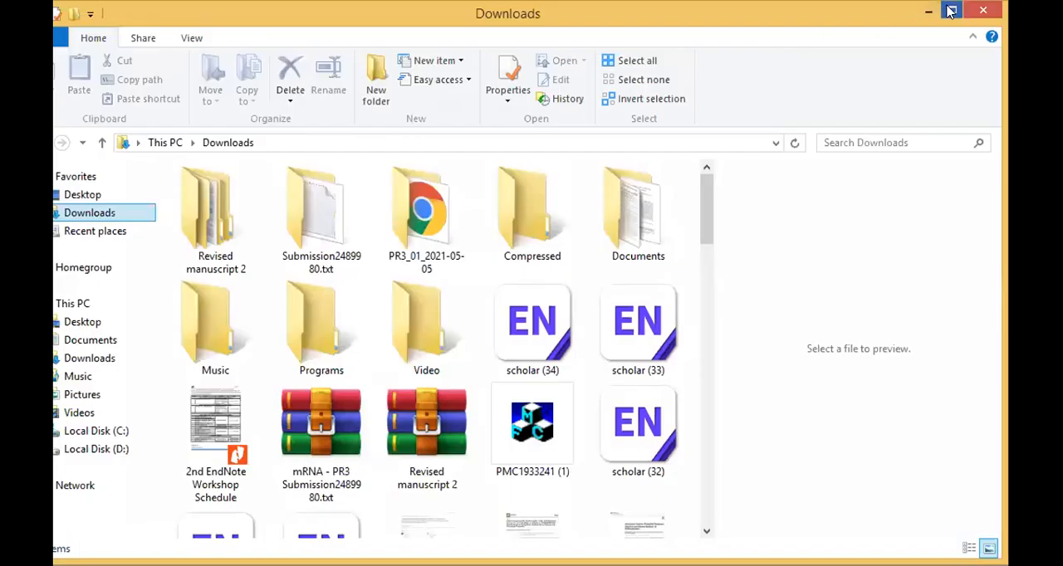
# - Maximize the Downloads folder and import the citation files scholar (33), scholar (34) and PMC1933241 (1) into EndNote
pyautogui.click(950, 10)
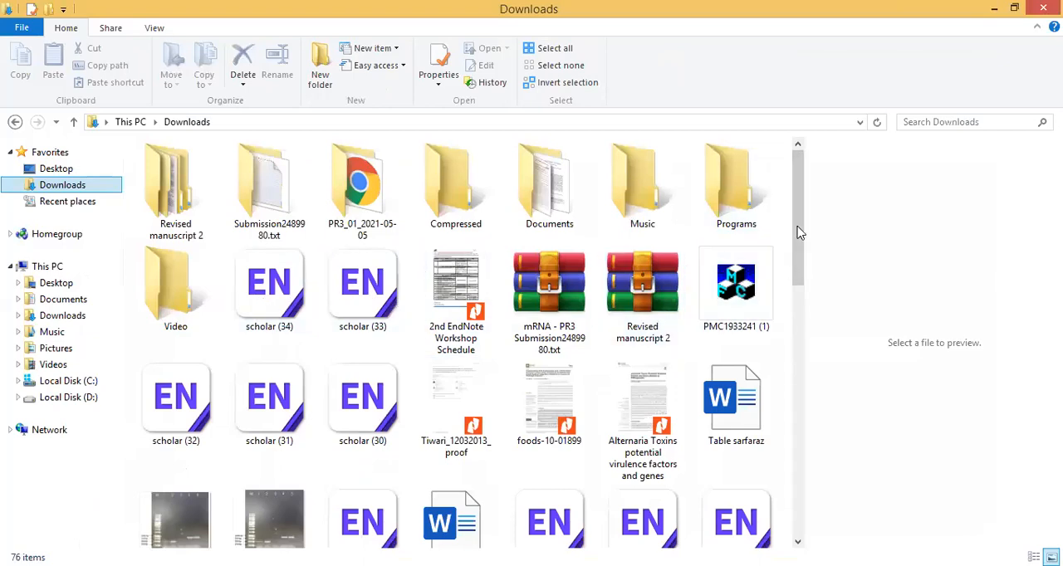
pyautogui.click(369, 291)
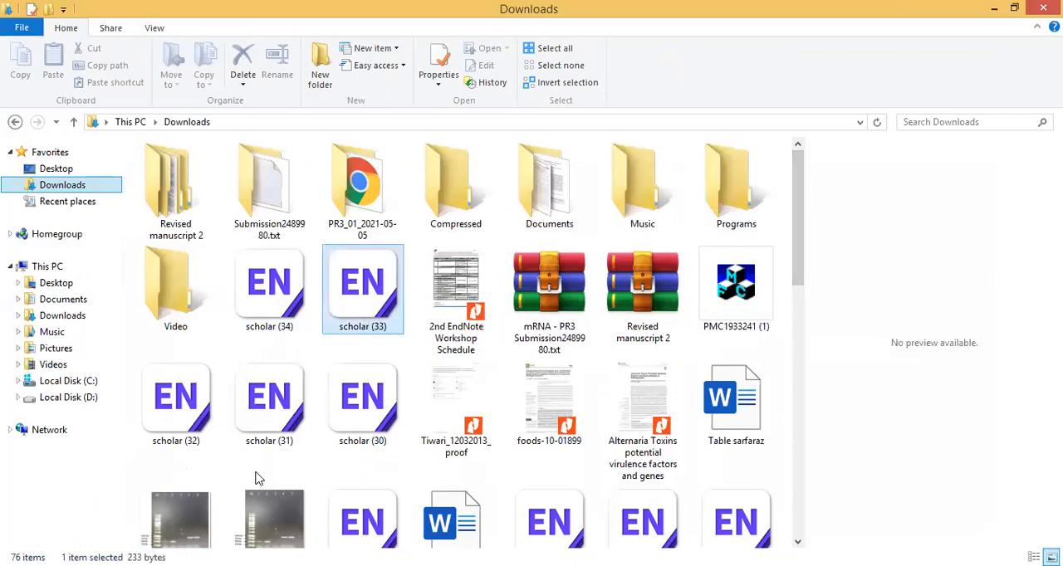
pyautogui.moveTo(279, 489); pyautogui.dragTo(319, 565)
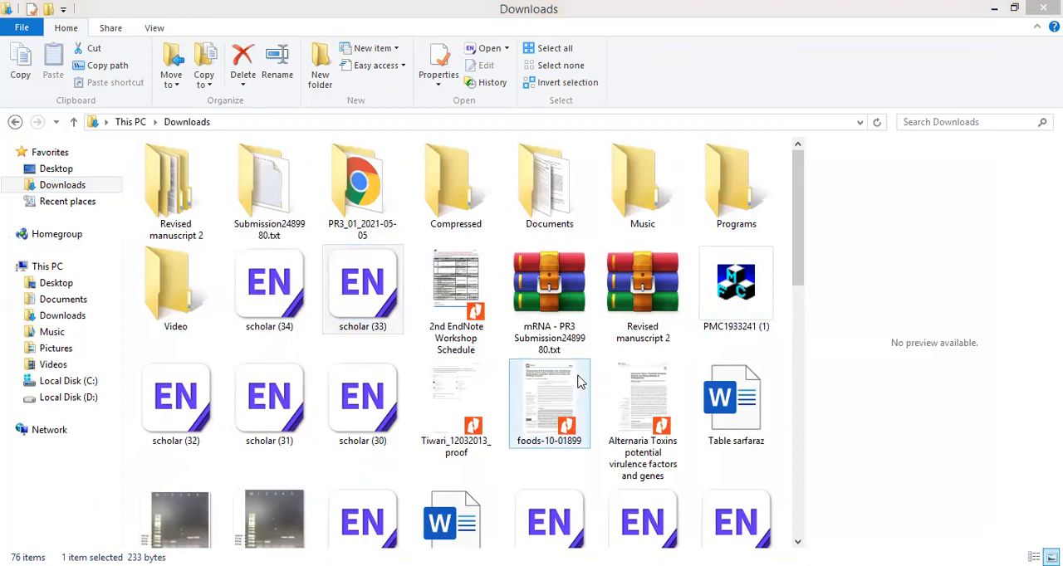
pyautogui.click(878, 331)
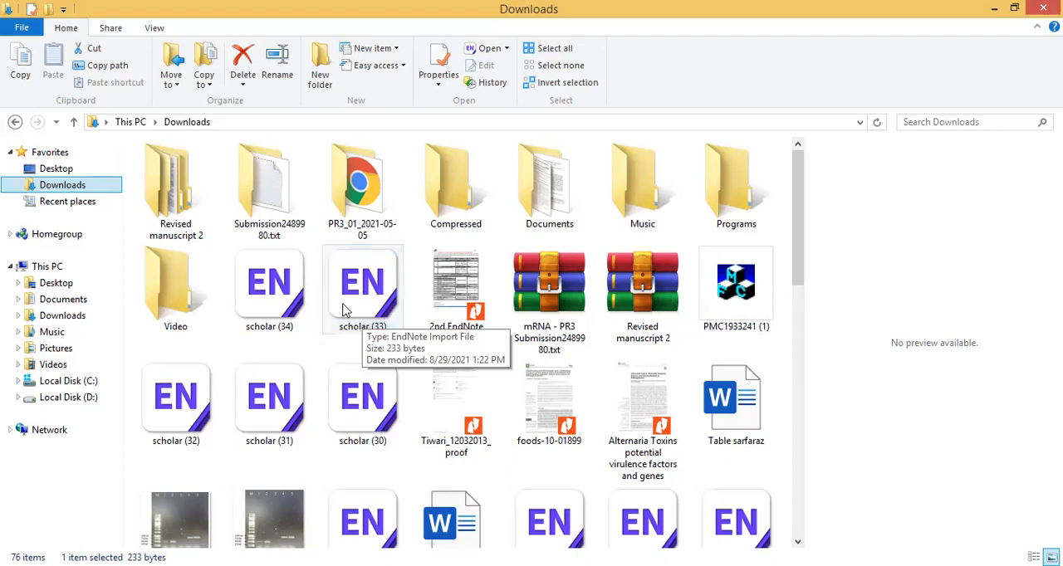
pyautogui.doubleClick(361, 290)
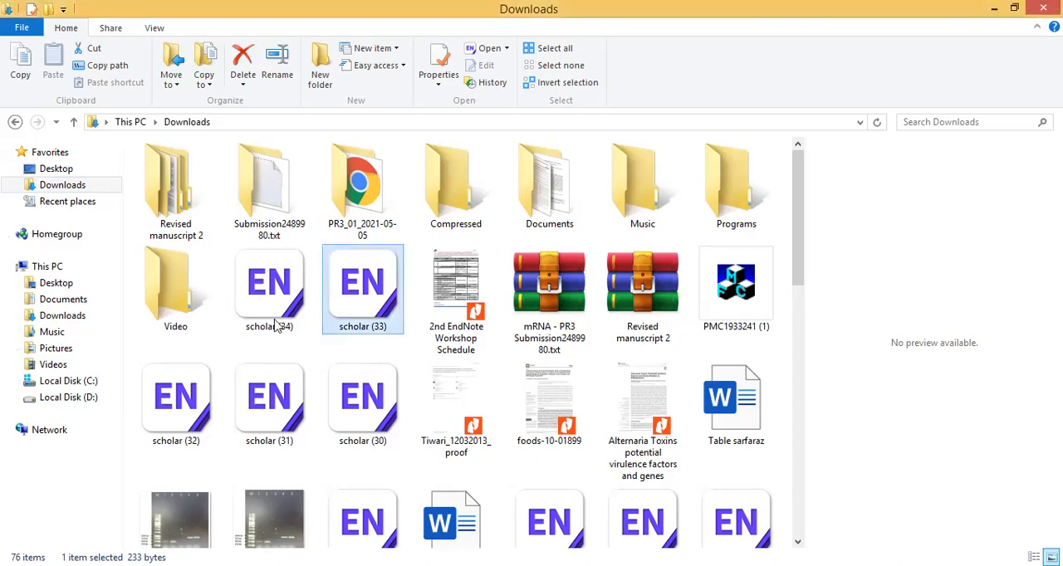
pyautogui.doubleClick(269, 306)
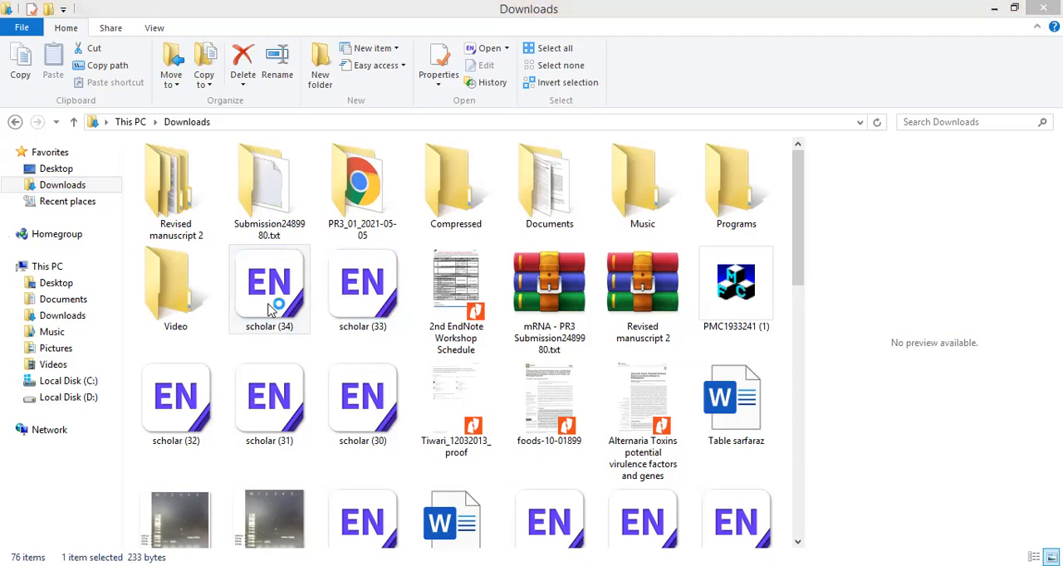
pyautogui.doubleClick(727, 295)
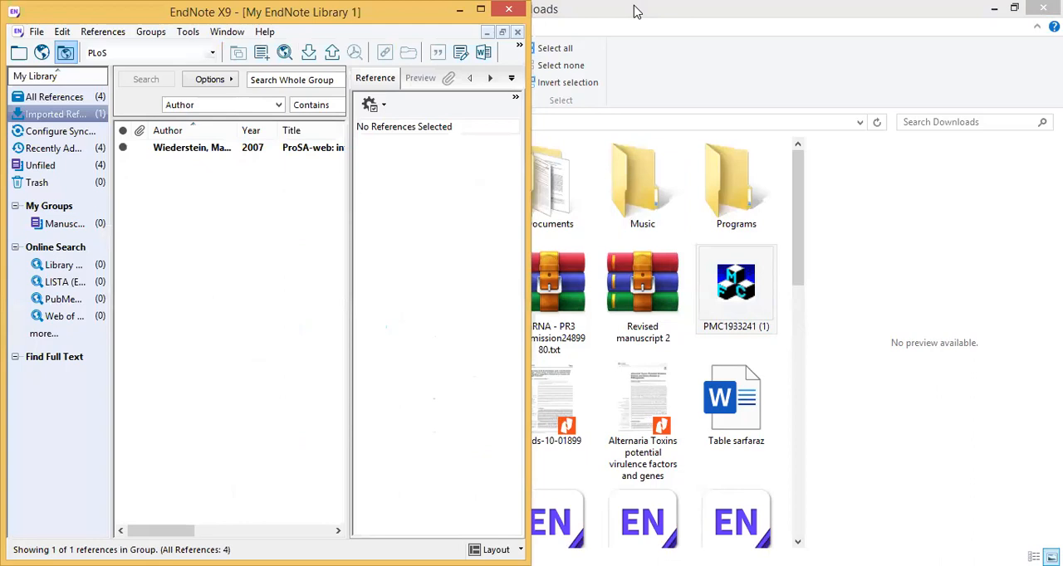
# - Place the Downloads folder beside EndNote and select the imported 2007 ProSA-web reference to show its details
pyautogui.click(697, 14)
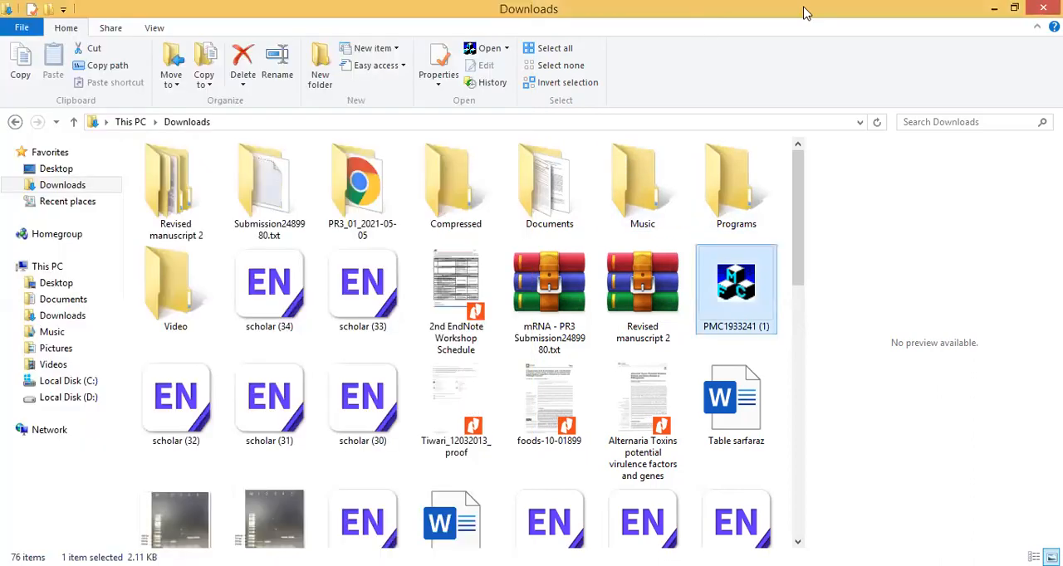
pyautogui.press('super+Right')
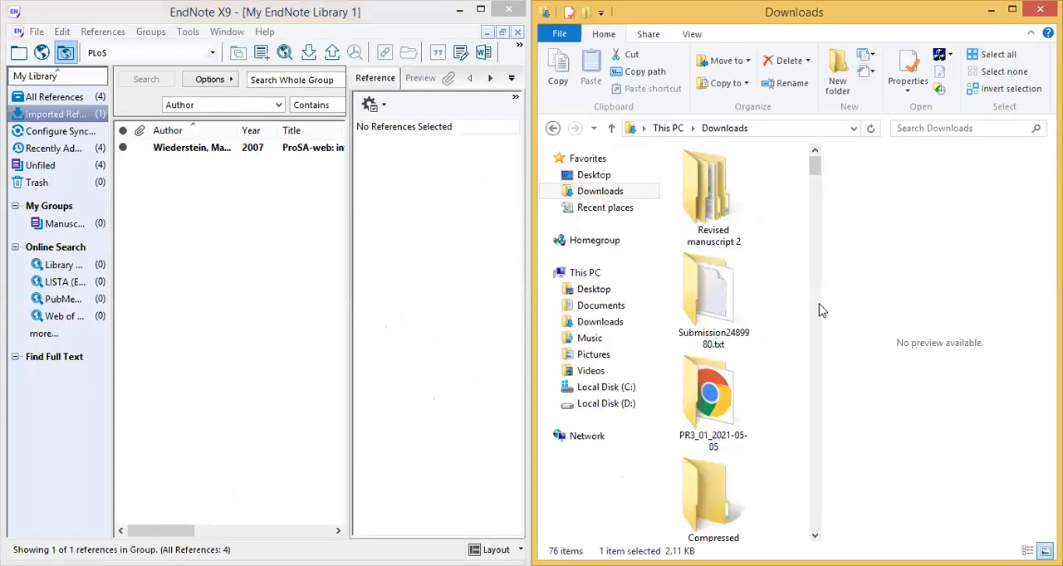
pyautogui.scroll(-3, 814, 288)
pyautogui.scroll(-5, 814, 288)
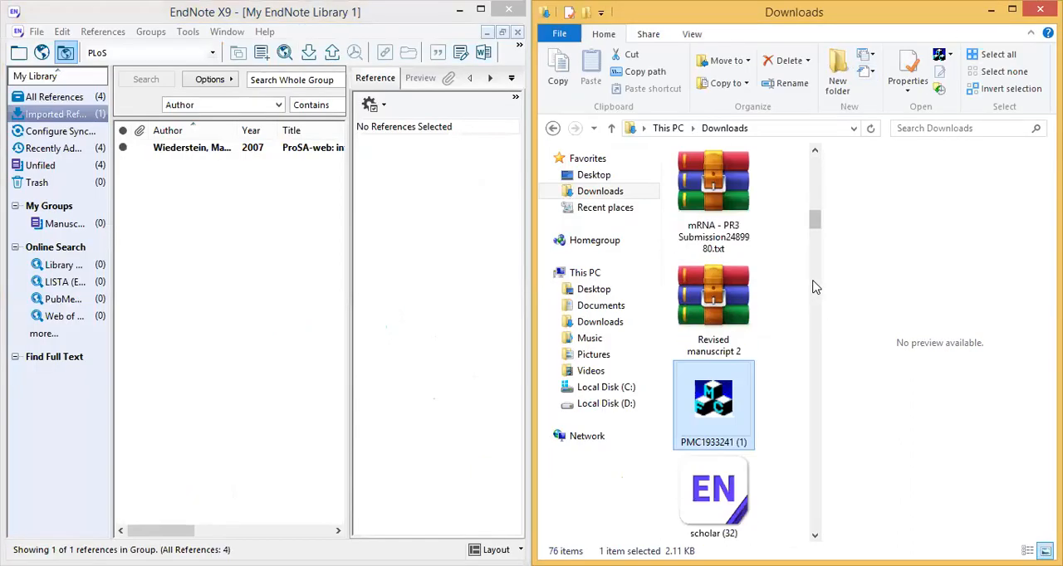
pyautogui.click(185, 156)
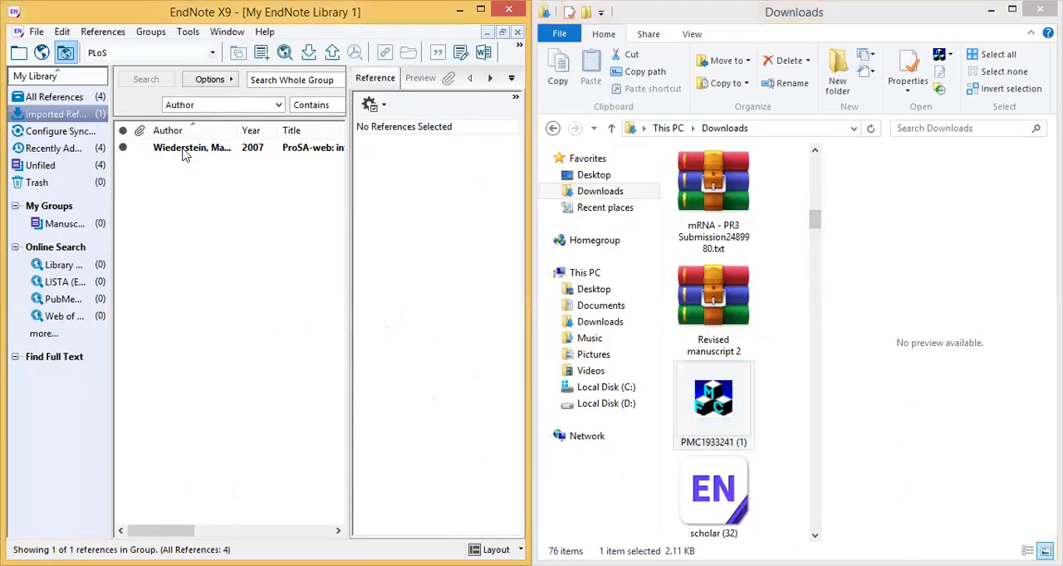
pyautogui.click(184, 150)
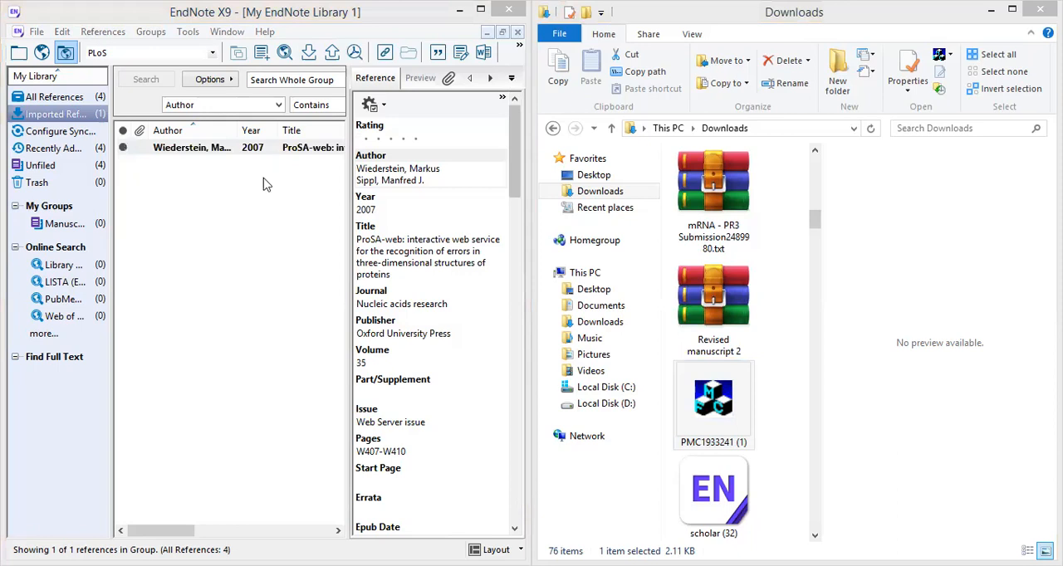
pyautogui.click(193, 157)
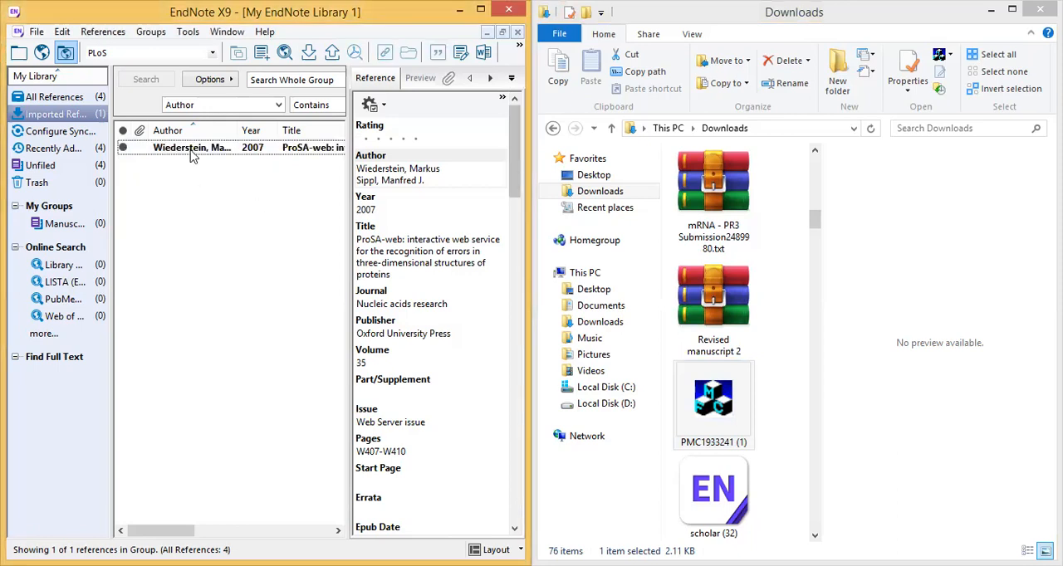
pyautogui.click(190, 153)
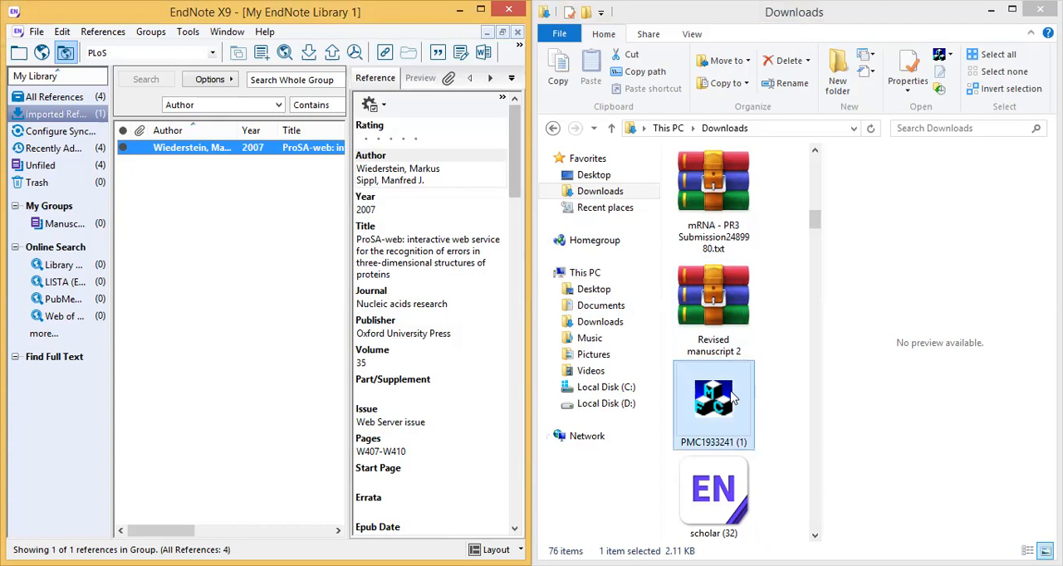
# - Import the citation file scholar (30) from Downloads into EndNote and look through the imported record's fields
pyautogui.moveTo(817, 219); pyautogui.dragTo(817, 239)
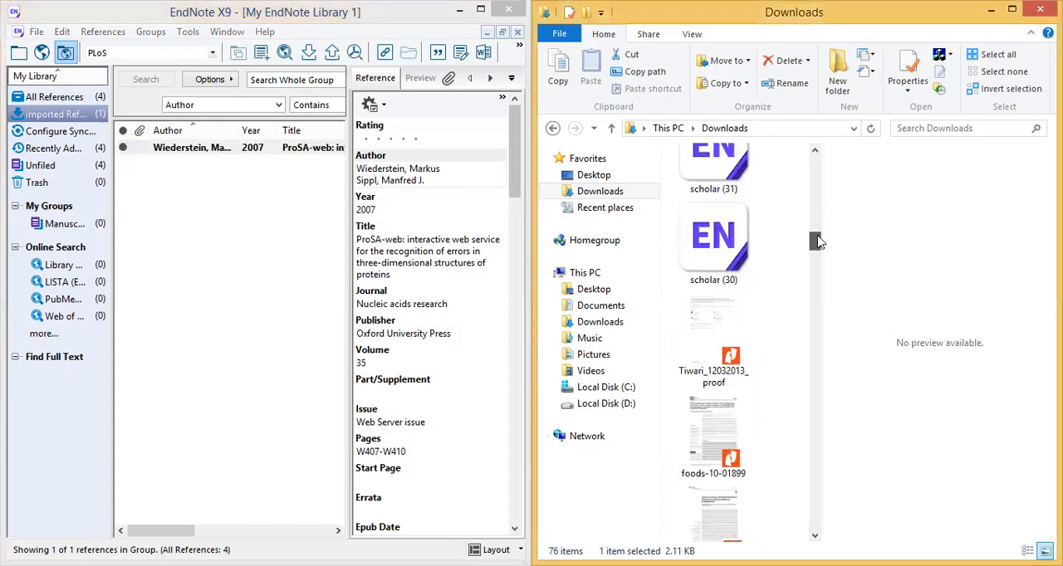
pyautogui.click(714, 237)
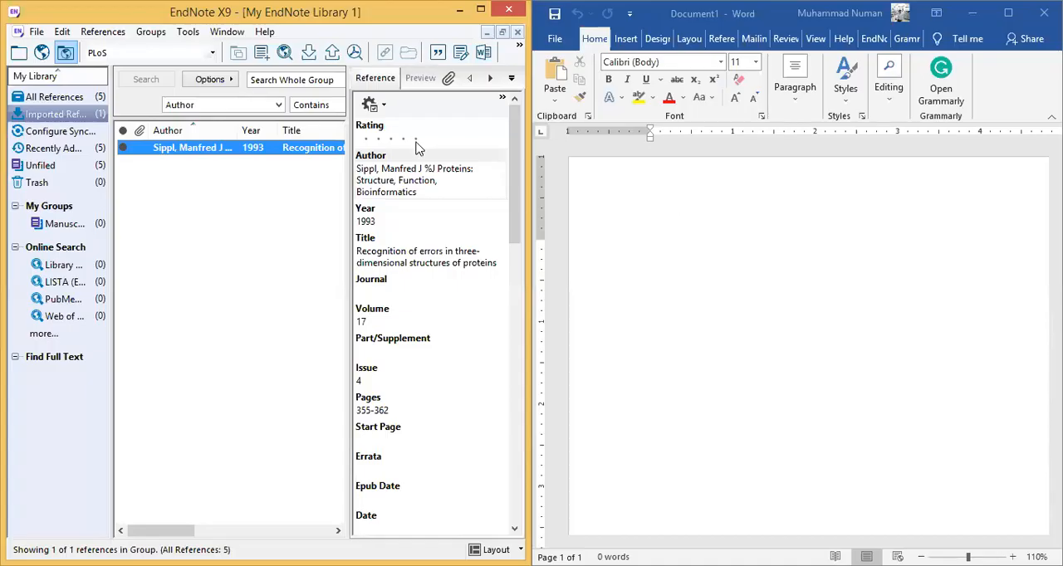
pyautogui.moveTo(518, 178); pyautogui.dragTo(514, 470)
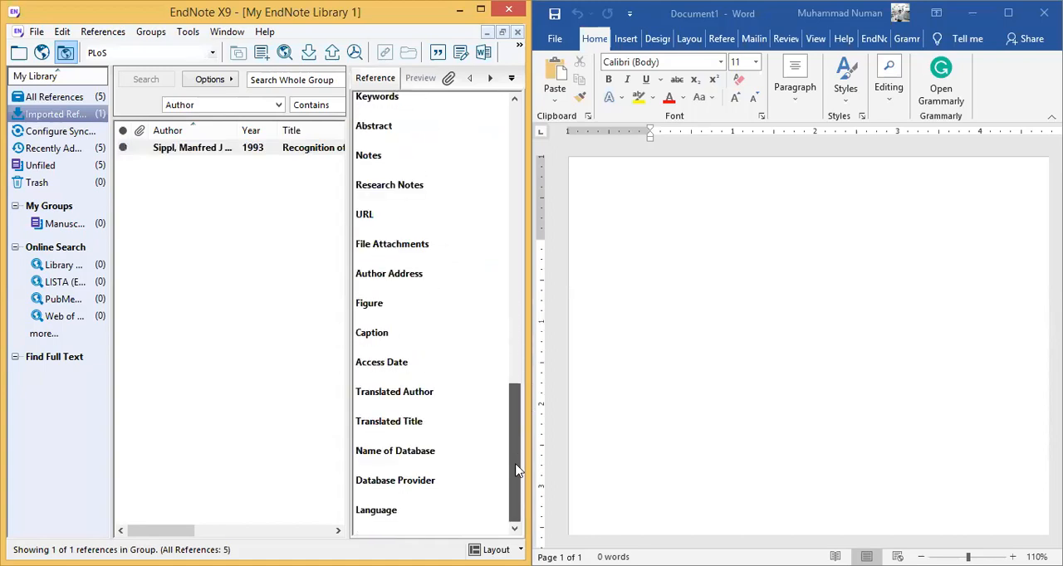
# - List the recently added references and examine all fields of the first two "Gender specific attitudes" records
pyautogui.click(69, 152)
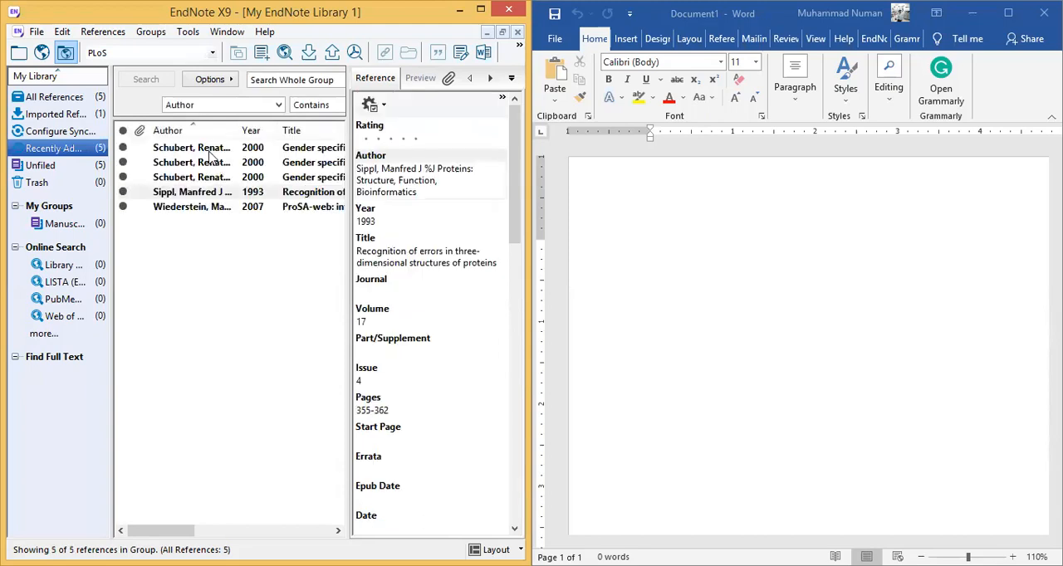
pyautogui.click(210, 152)
pyautogui.moveTo(511, 174); pyautogui.dragTo(525, 454)
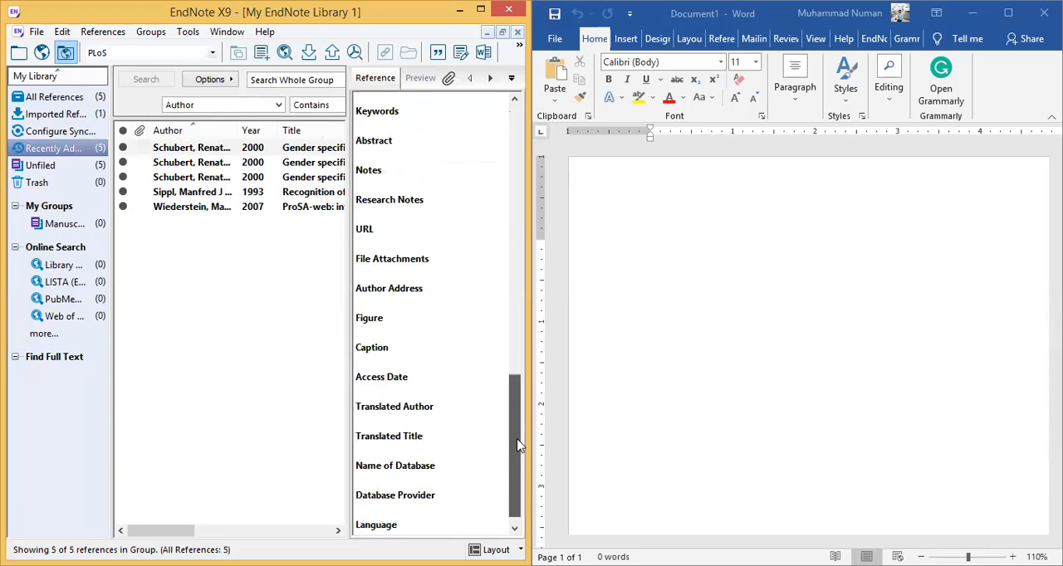
pyautogui.click(299, 166)
pyautogui.moveTo(515, 196); pyautogui.dragTo(520, 510)
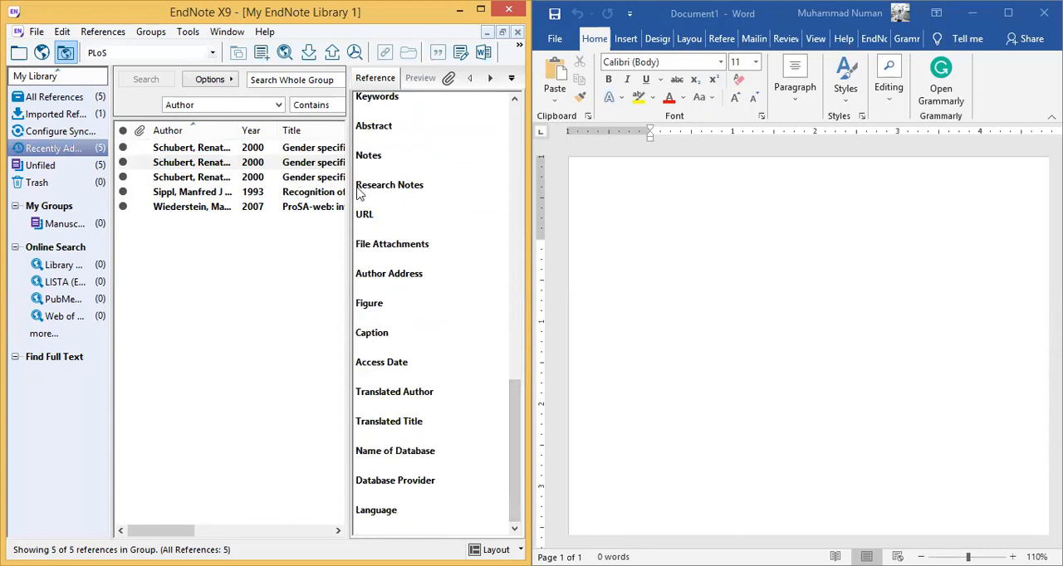
# - Copy the title "Gender specific attitudes towards risk and ambiguity: an experimental investigation" from the second record and paste it into the Word document
pyautogui.click(519, 251)
pyautogui.moveTo(519, 251); pyautogui.dragTo(520, 101)
pyautogui.moveTo(358, 262); pyautogui.dragTo(411, 287)
pyautogui.hotkey('ctrl', 'c')
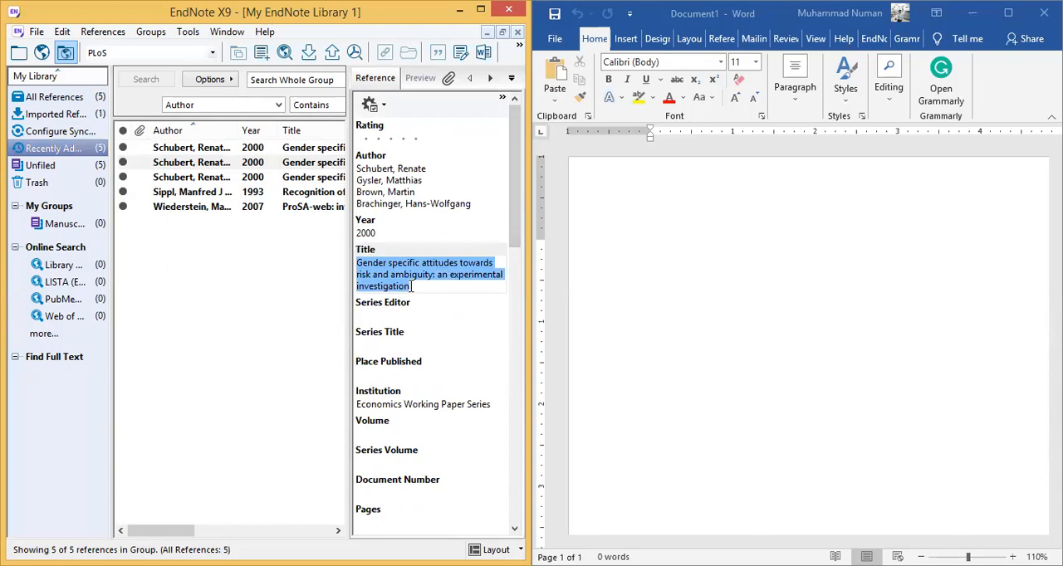
pyautogui.click(609, 205)
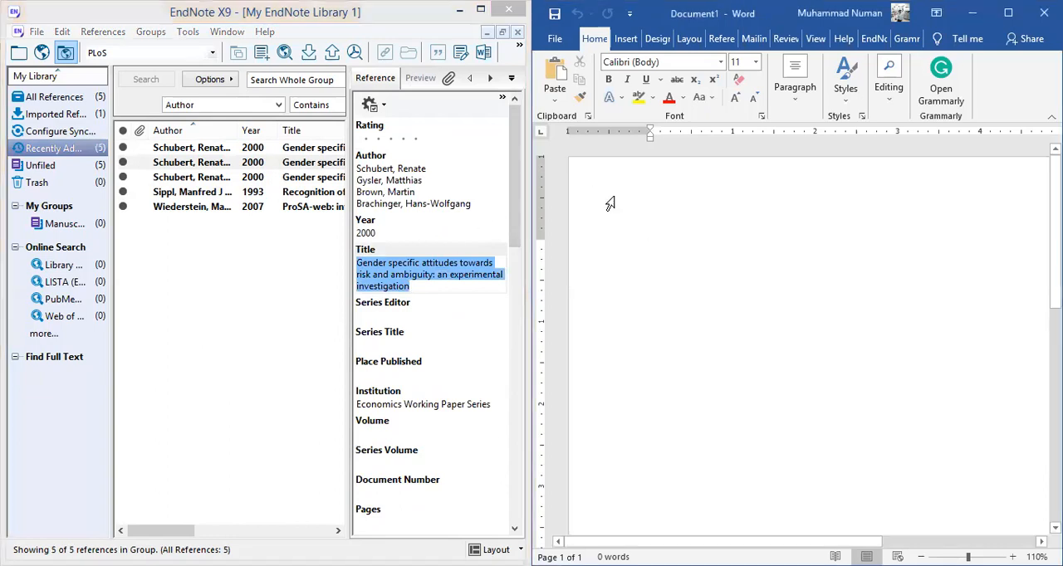
pyautogui.hotkey('ctrl', 'v')
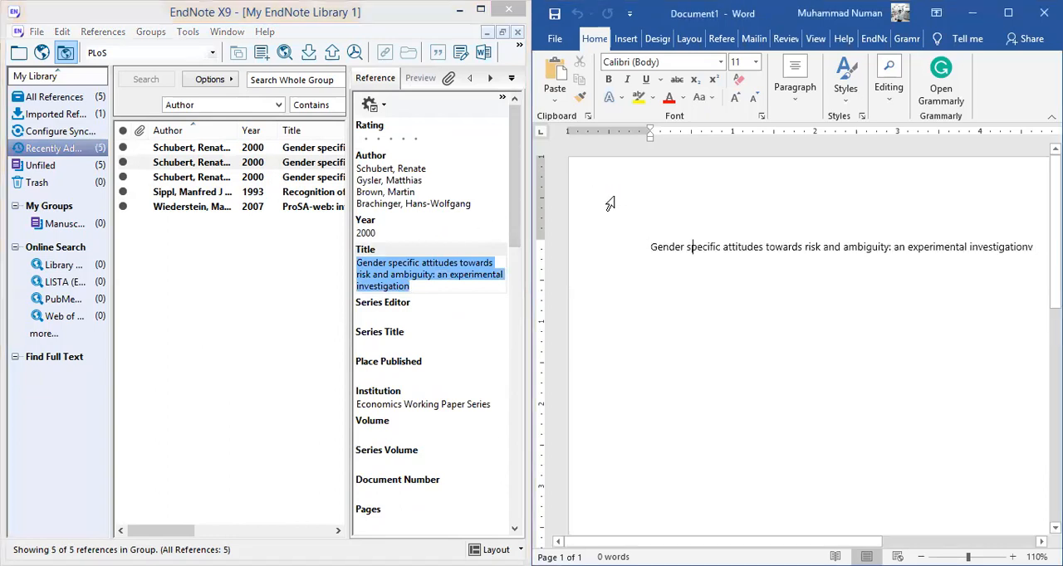
# - Paste the copied title three more times into the same paragraph and place the cursor after the last copy
pyautogui.write('vvvv')
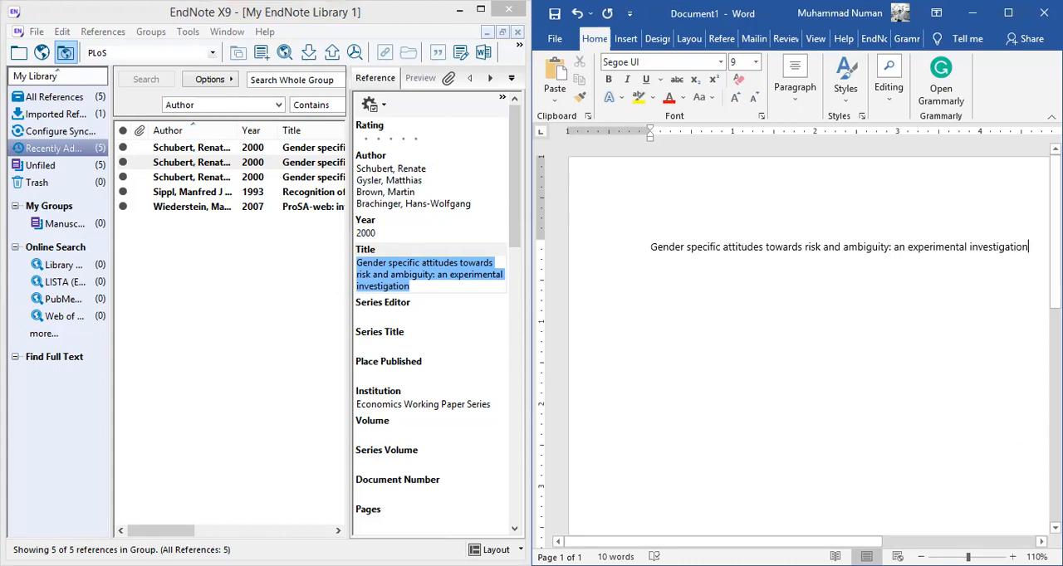
pyautogui.hotkey('ctrl', 'v')
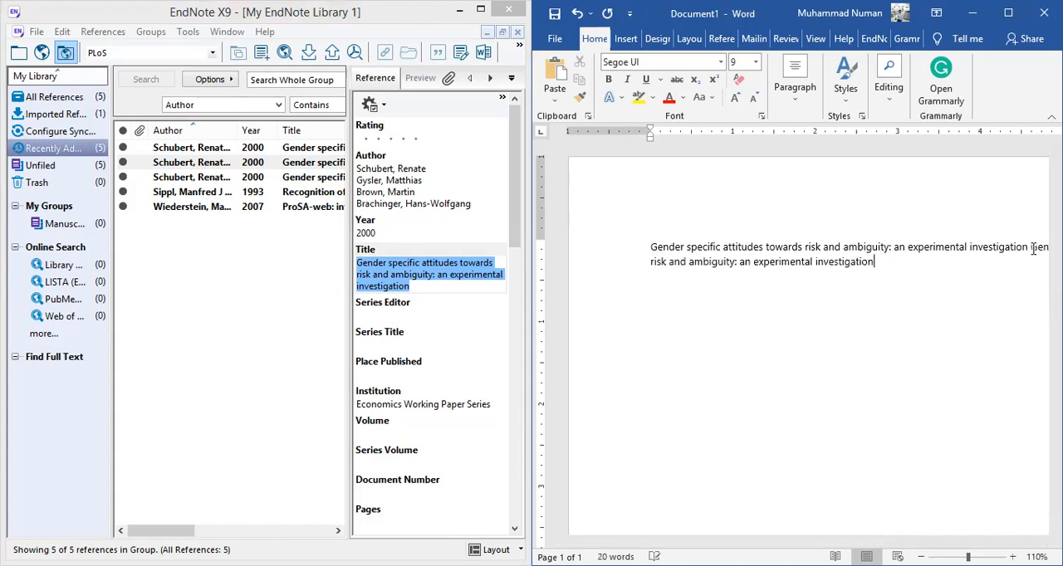
pyautogui.hotkey('ctrl', 'v')
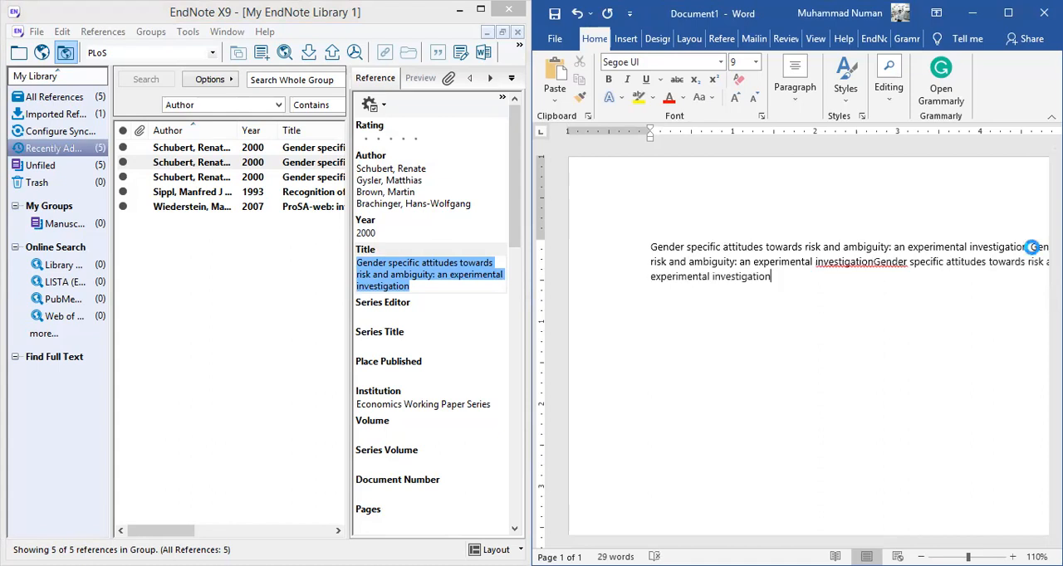
pyautogui.hotkey('ctrl', 'v')
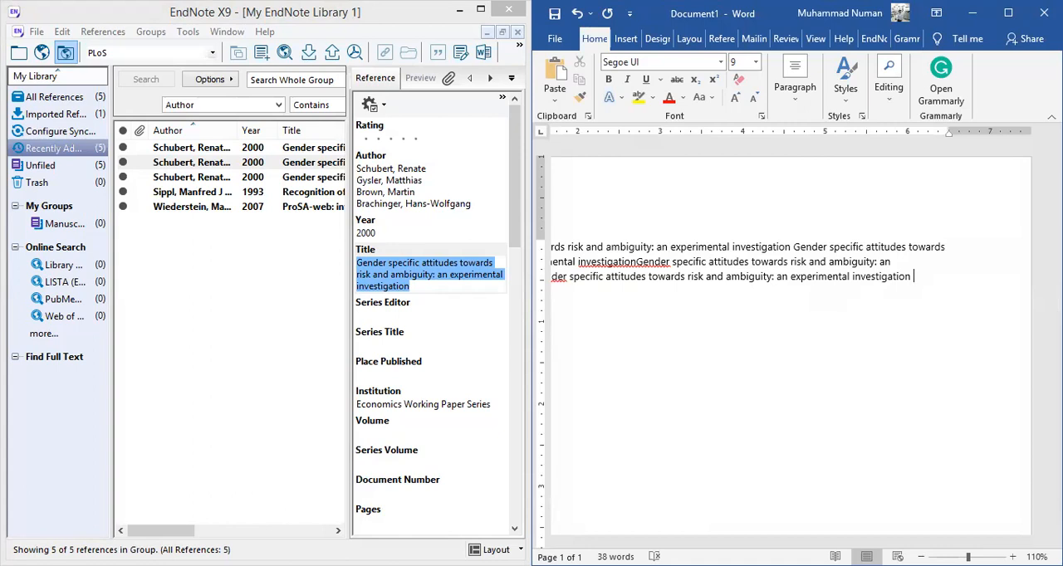
pyautogui.click(319, 166)
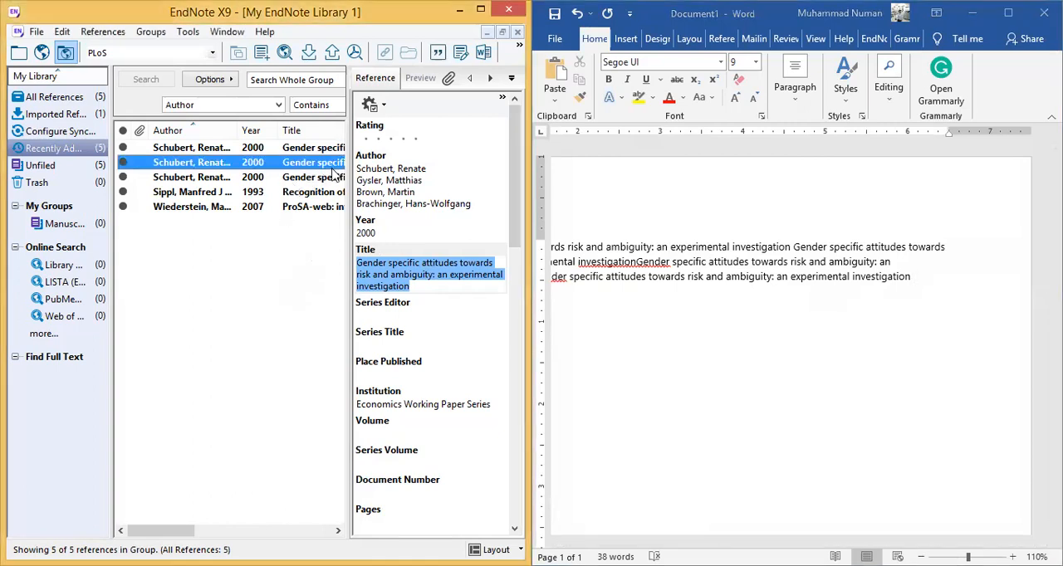
pyautogui.click(920, 274)
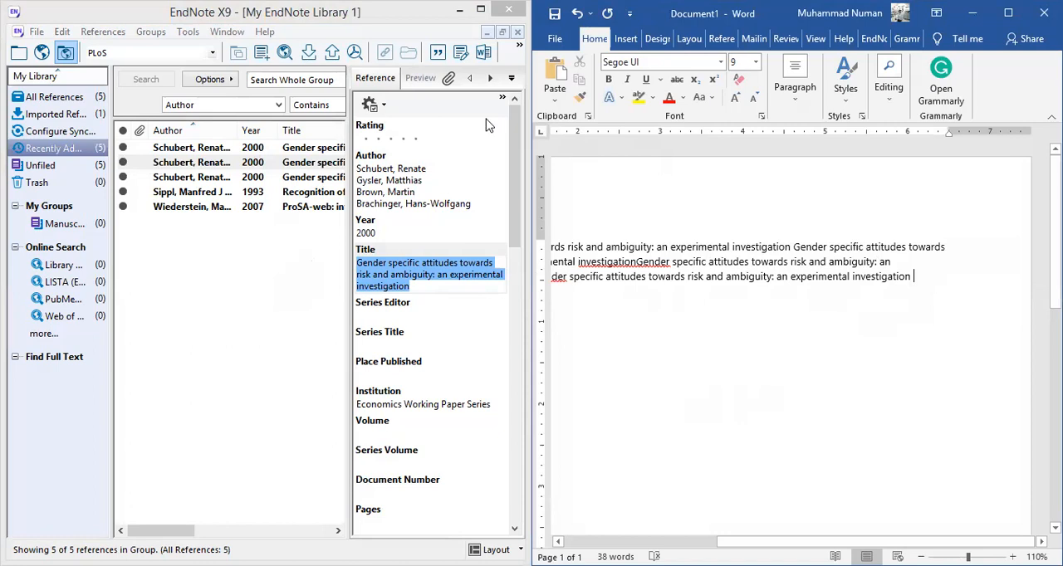
# - Open EndNote's full list of output styles and browse the available journal styles and their categories from AAA Style Guide onward
pyautogui.click(419, 18)
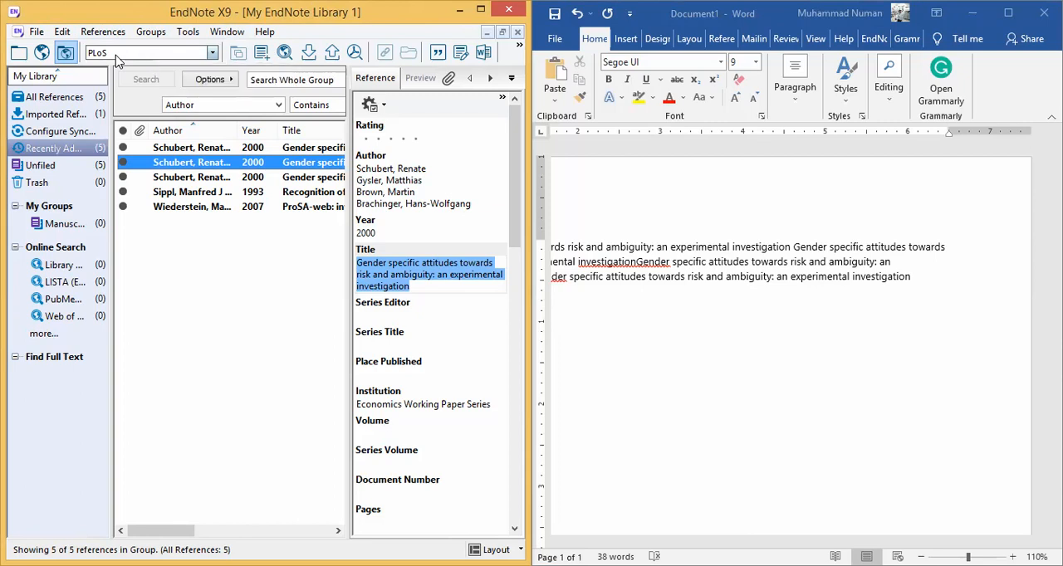
pyautogui.click(212, 53)
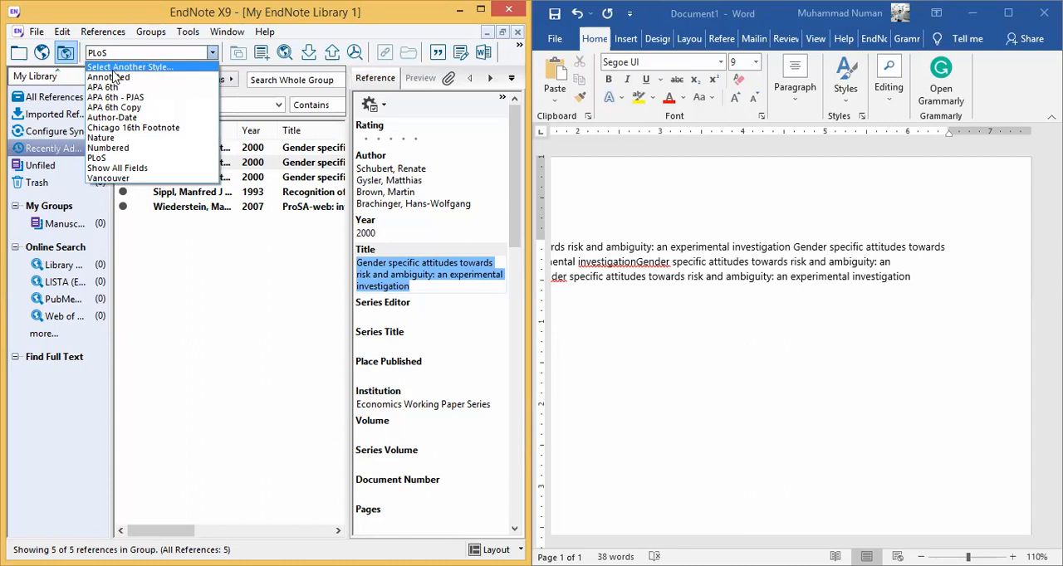
pyautogui.click(138, 67)
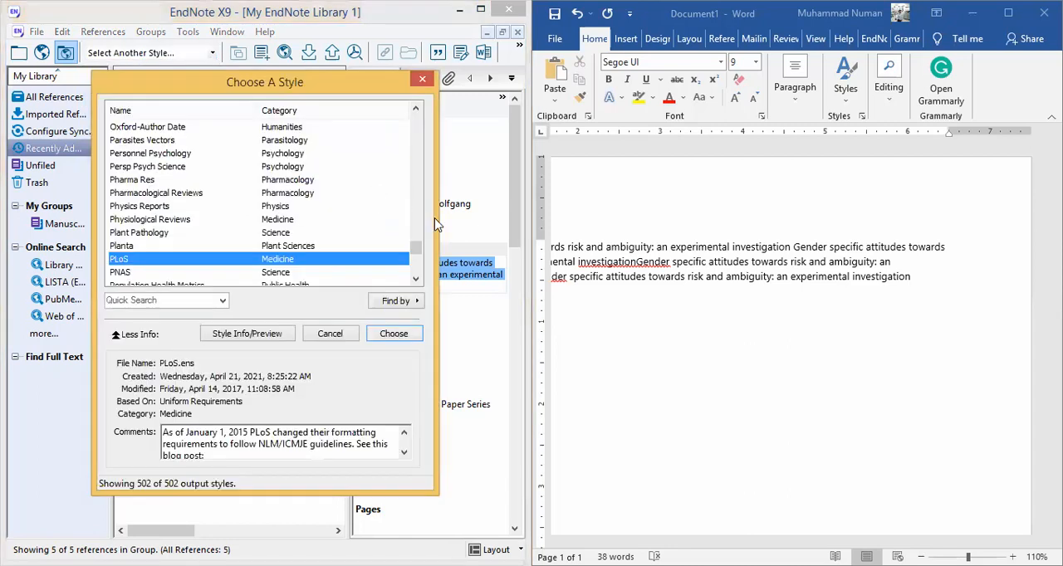
pyautogui.moveTo(416, 254)
pyautogui.mouseDown()
pyautogui.moveTo(416, 120)
pyautogui.moveTo(416, 274)
pyautogui.moveTo(417, 255)
pyautogui.mouseUp()
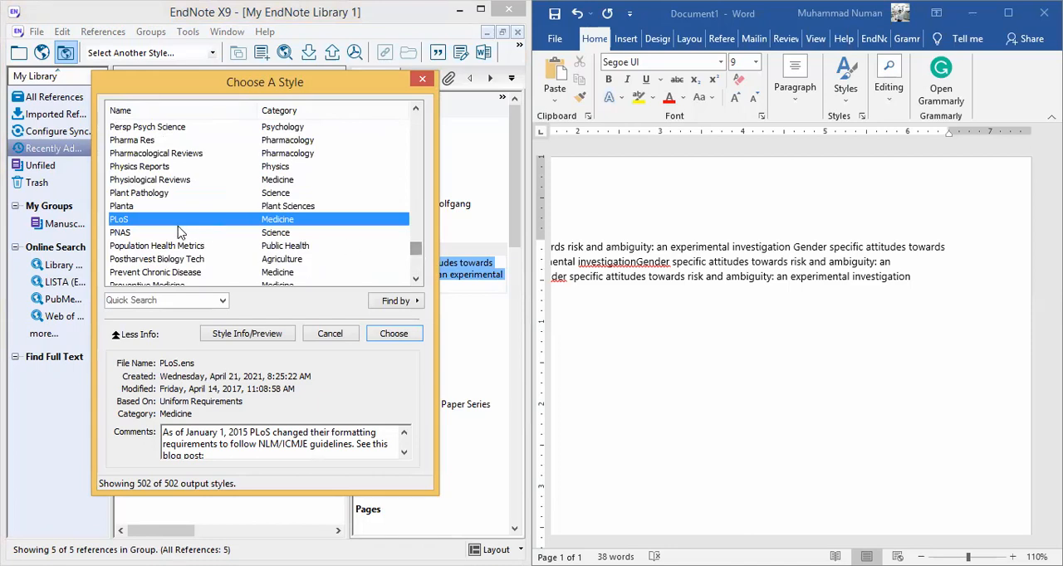
pyautogui.click(146, 181)
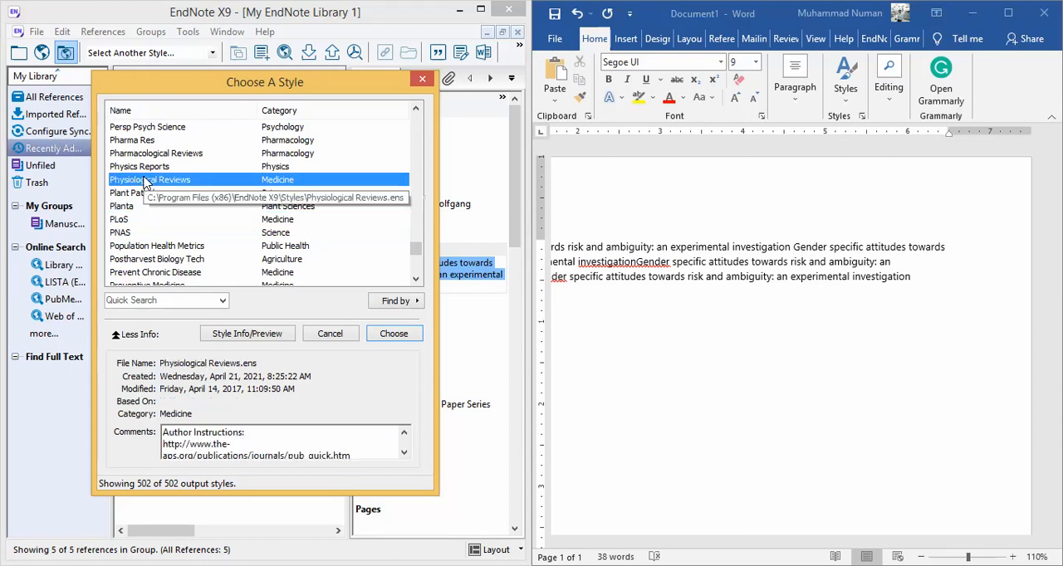
pyautogui.press('Home')
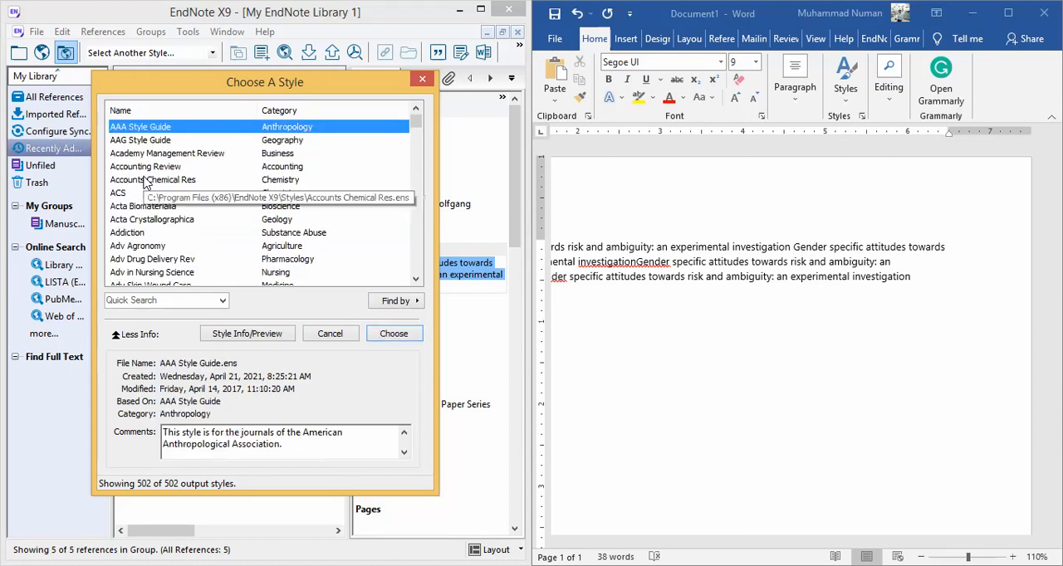
pyautogui.press('Down')
pyautogui.press('Down')
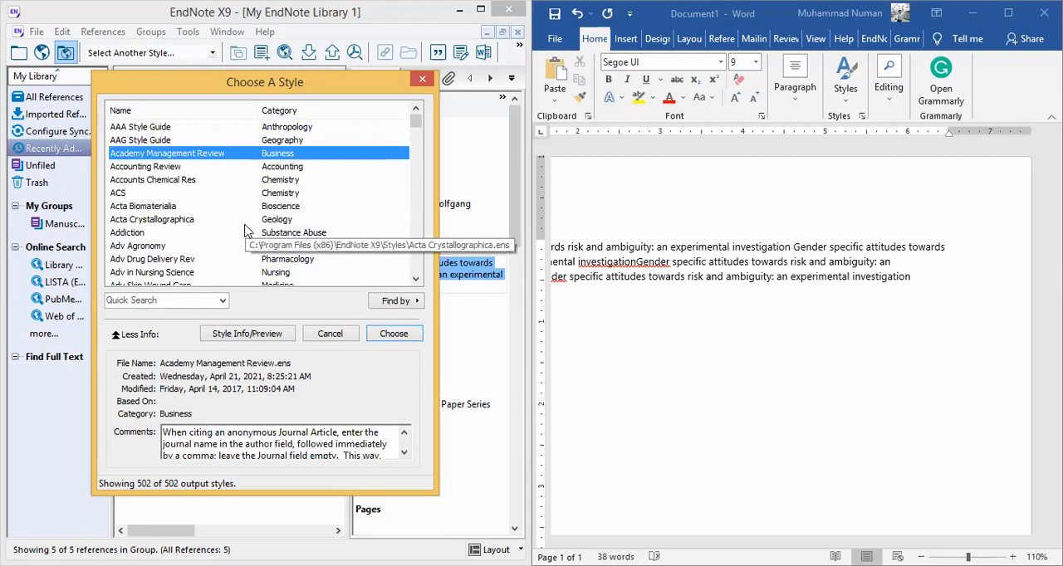
pyautogui.press('Down')
pyautogui.press('Down')
pyautogui.press('Down')
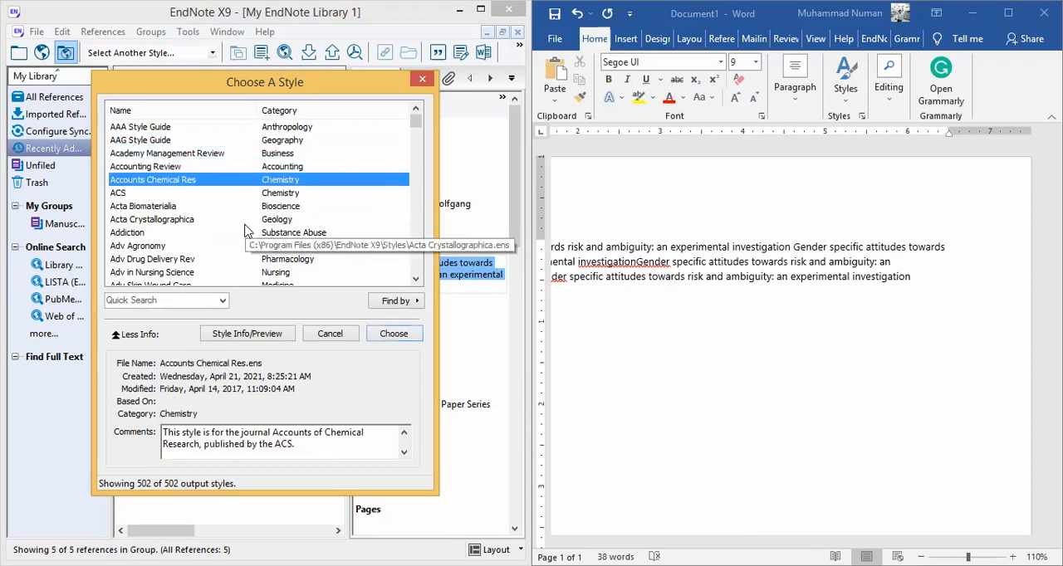
pyautogui.press('Down')
pyautogui.press('Down')
pyautogui.press('Down')
pyautogui.press('Down')
pyautogui.press('Down')
pyautogui.press('Down')
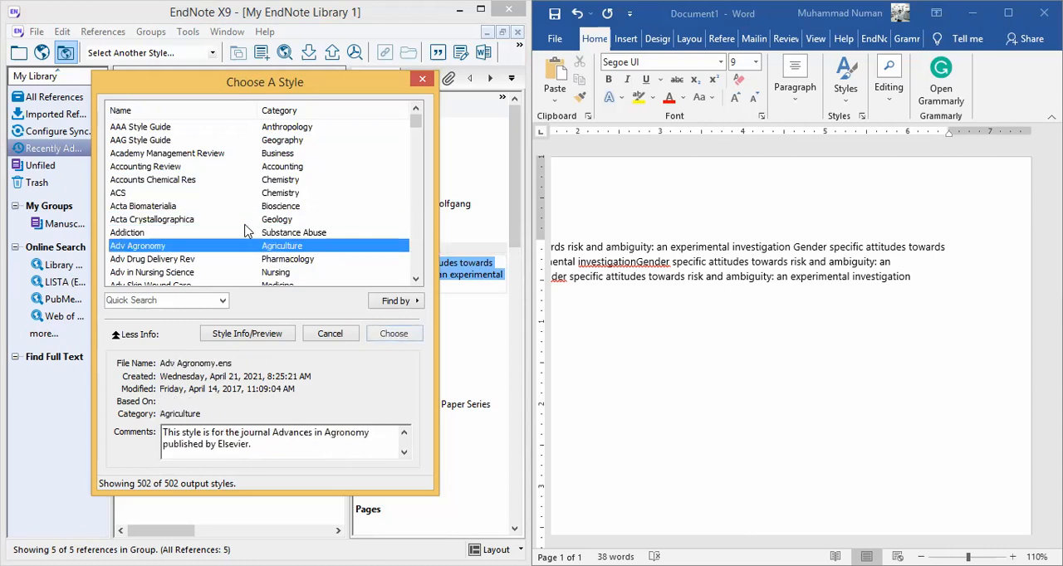
pyautogui.press('Down')
pyautogui.press('Down')
pyautogui.press('Down')
pyautogui.press('Down')
pyautogui.press('Down')
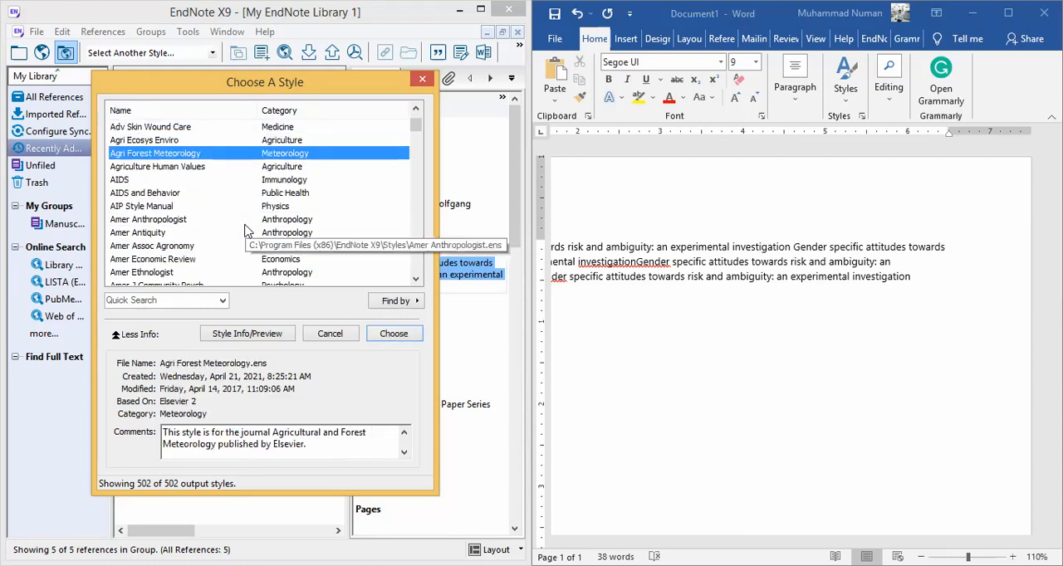
pyautogui.press('Down')
pyautogui.press('Down')
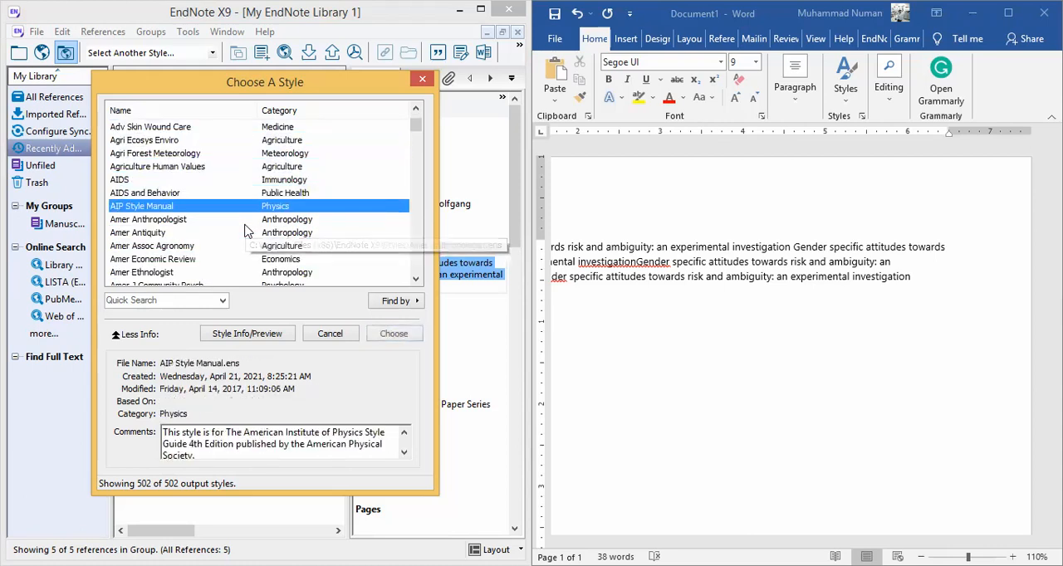
pyautogui.press('Down')
pyautogui.press('Down')
pyautogui.press('Down')
pyautogui.press('Down')
pyautogui.press('Down')
pyautogui.press('Down')
pyautogui.press('Down')
pyautogui.press('Down')
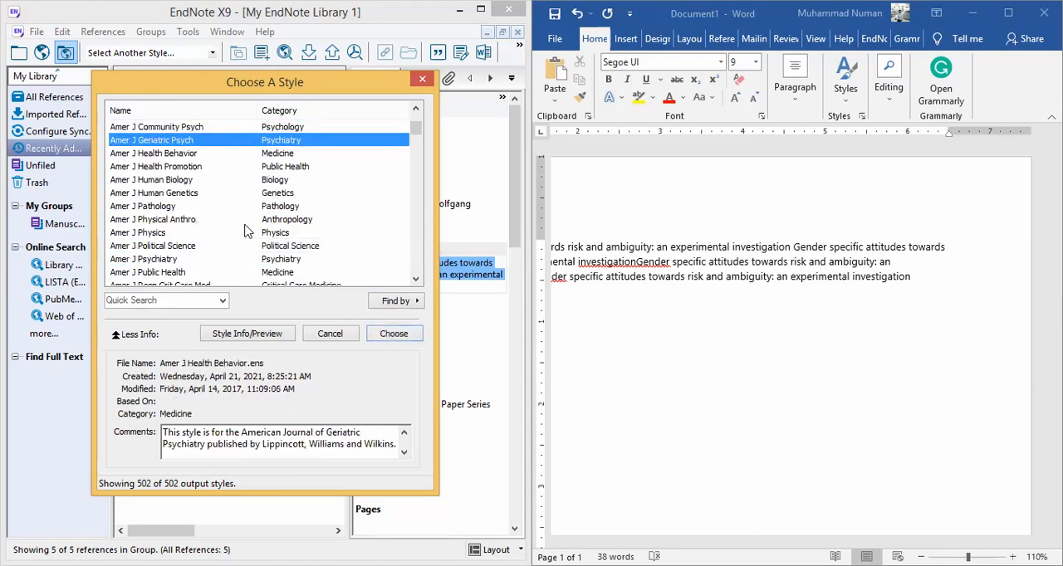
pyautogui.press('Down')
pyautogui.press('Down')
pyautogui.press('Down')
pyautogui.press('Down')
pyautogui.press('Down')
pyautogui.press('Down')
pyautogui.press('Down')
pyautogui.press('Down')
pyautogui.press('Down')
pyautogui.press('Down')
pyautogui.press('Down')
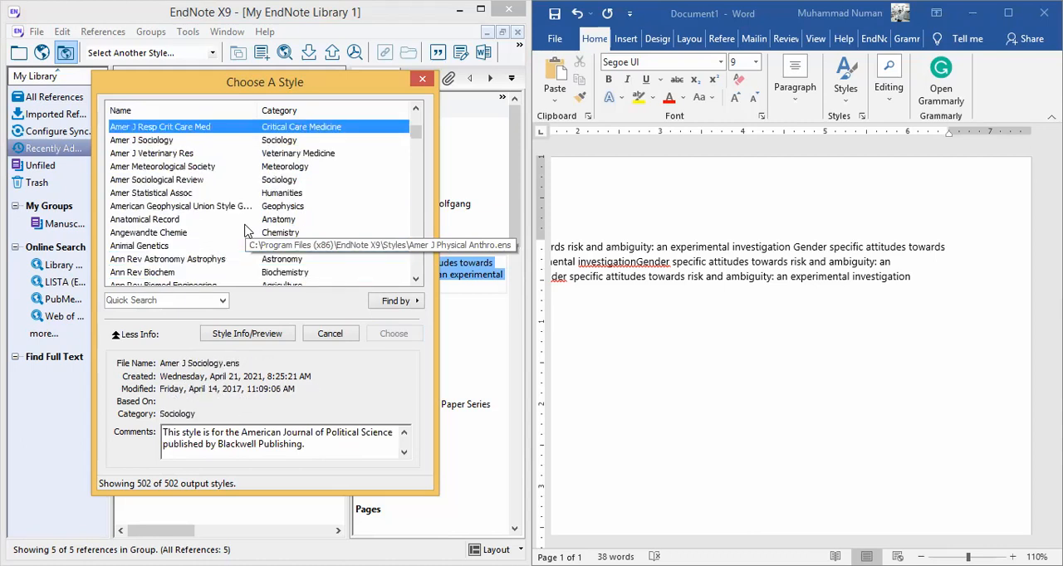
pyautogui.press('Down')
pyautogui.press('Down')
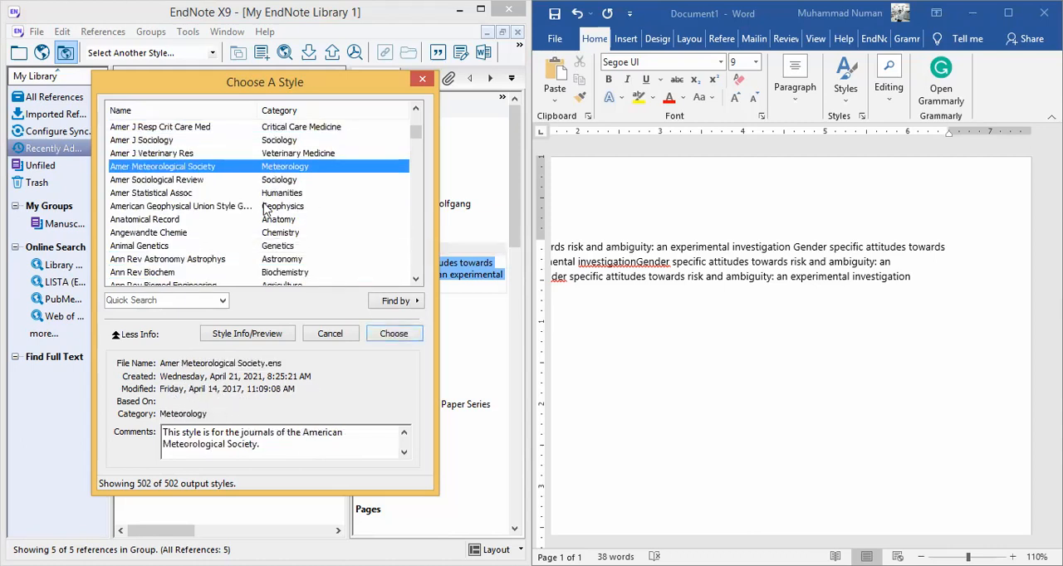
pyautogui.press('Down')
pyautogui.press('Down')
pyautogui.press('Down')
pyautogui.press('Down')
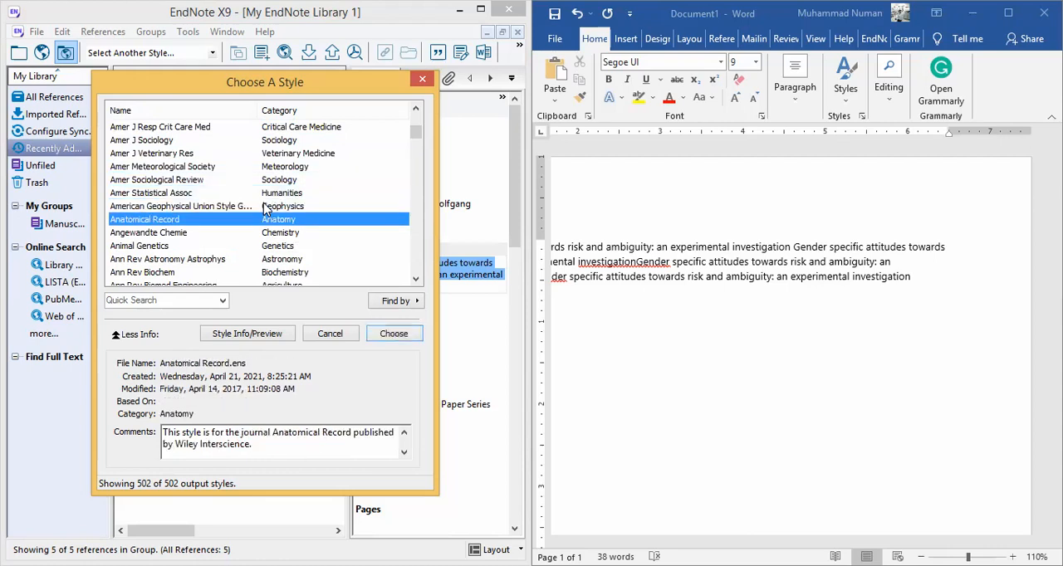
pyautogui.press('Down')
pyautogui.press('Down')
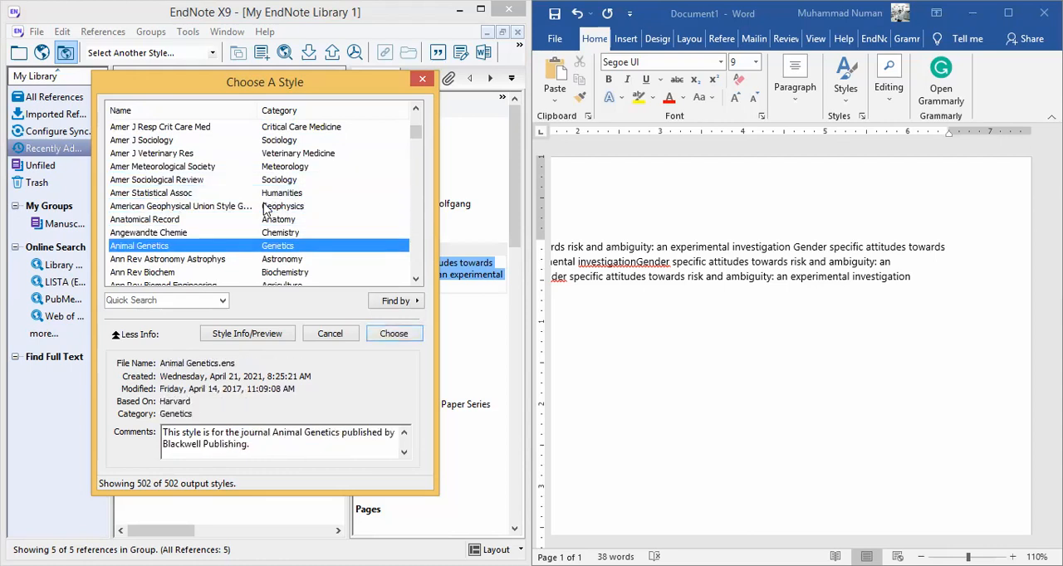
# - Find the APA 6th style in the list and set it as EndNote's output style
pyautogui.press('Down')
pyautogui.write('apa')
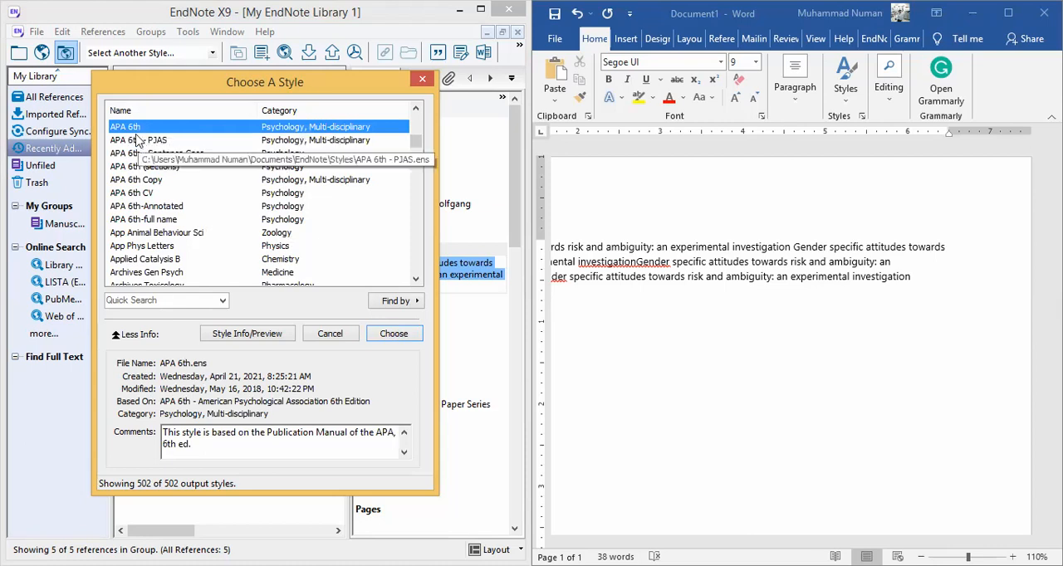
pyautogui.click(390, 337)
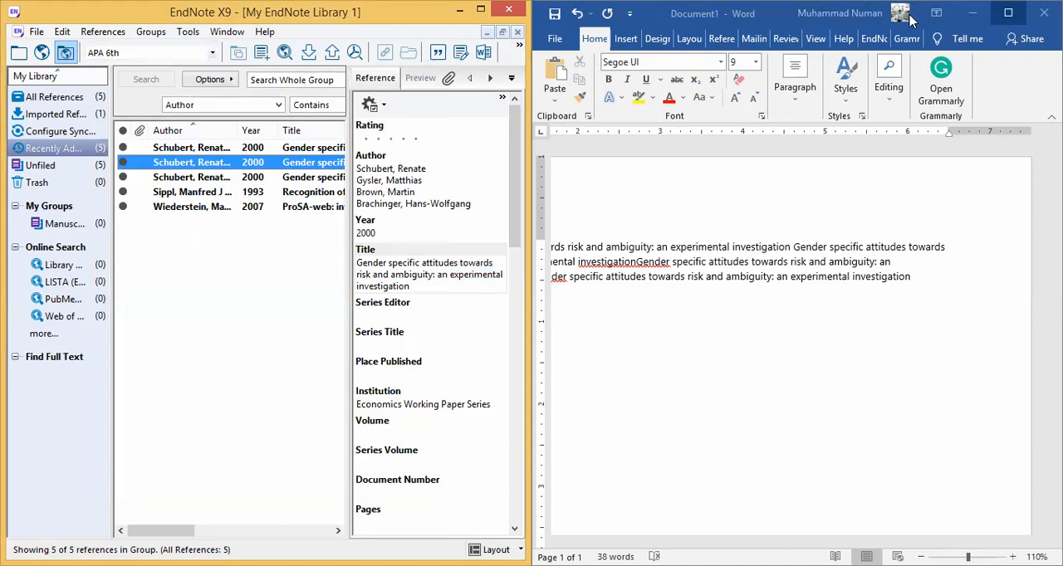
# - Switch to Word, enlarge its window to show the EndNote X9 bibliography settings, and set the citation style to APA 6th
pyautogui.click(809, 21)
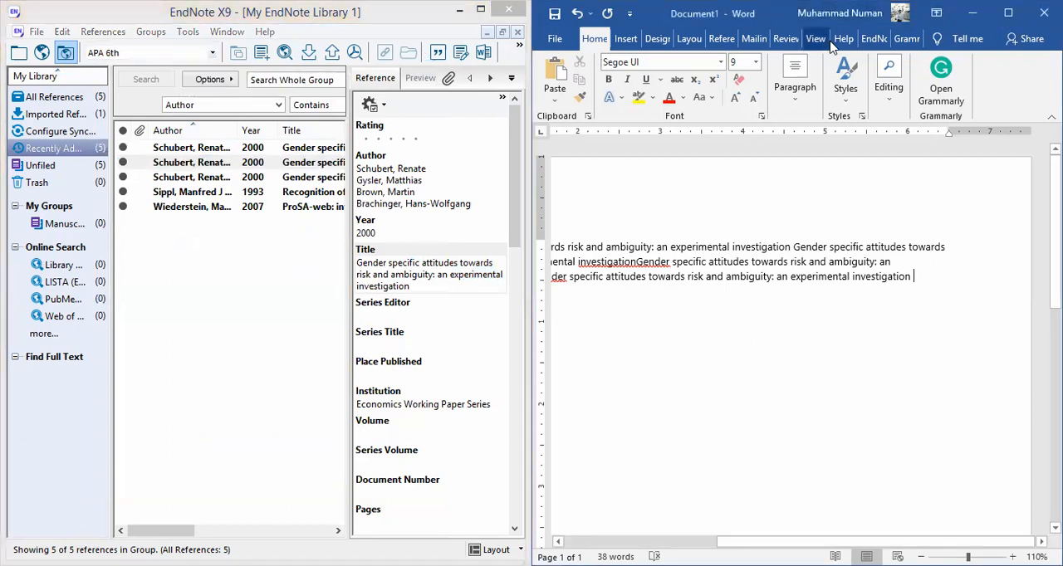
pyautogui.click(871, 39)
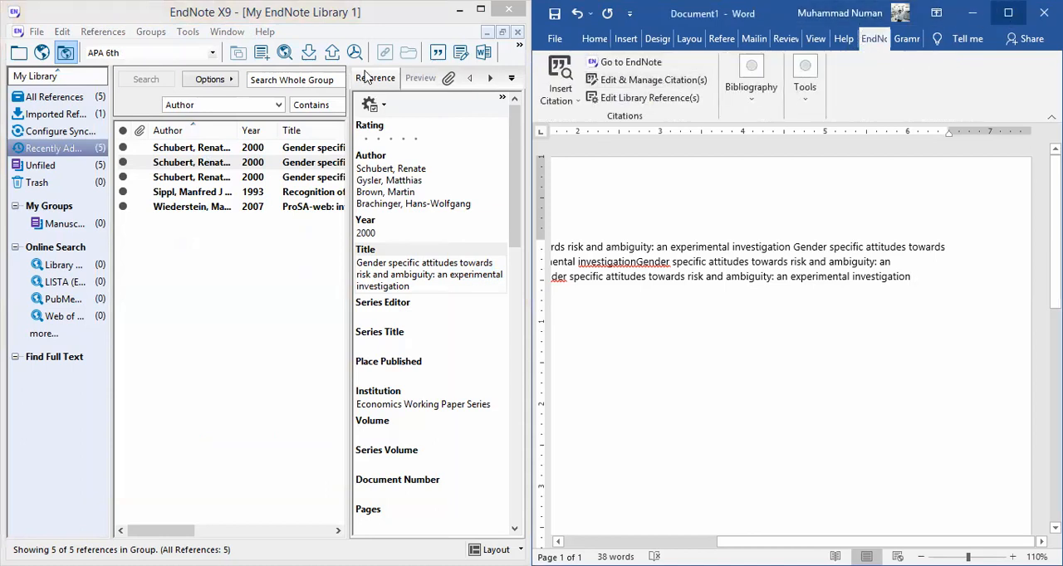
pyautogui.click(1007, 14)
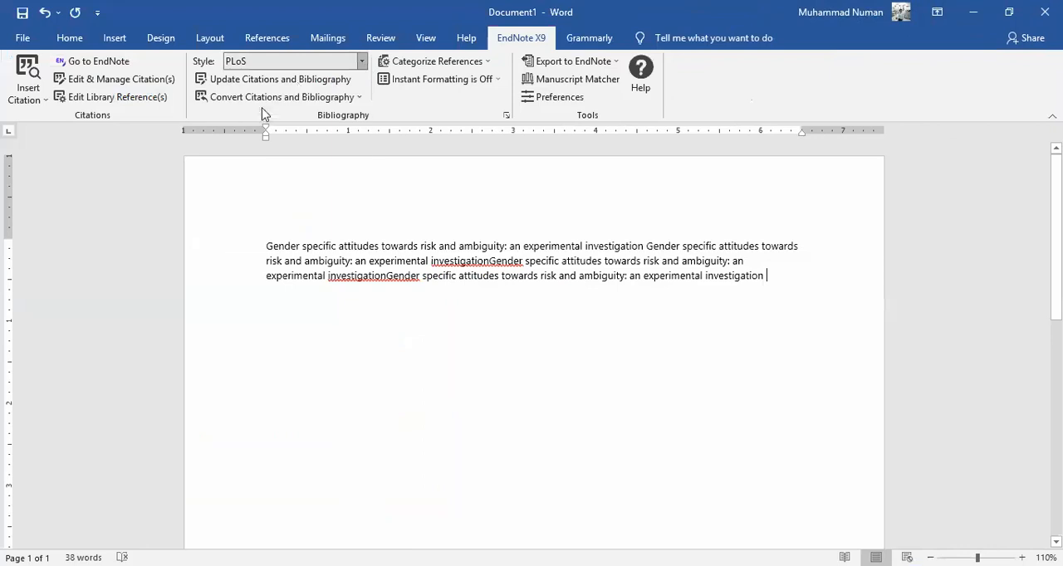
pyautogui.click(362, 61)
pyautogui.click(264, 107)
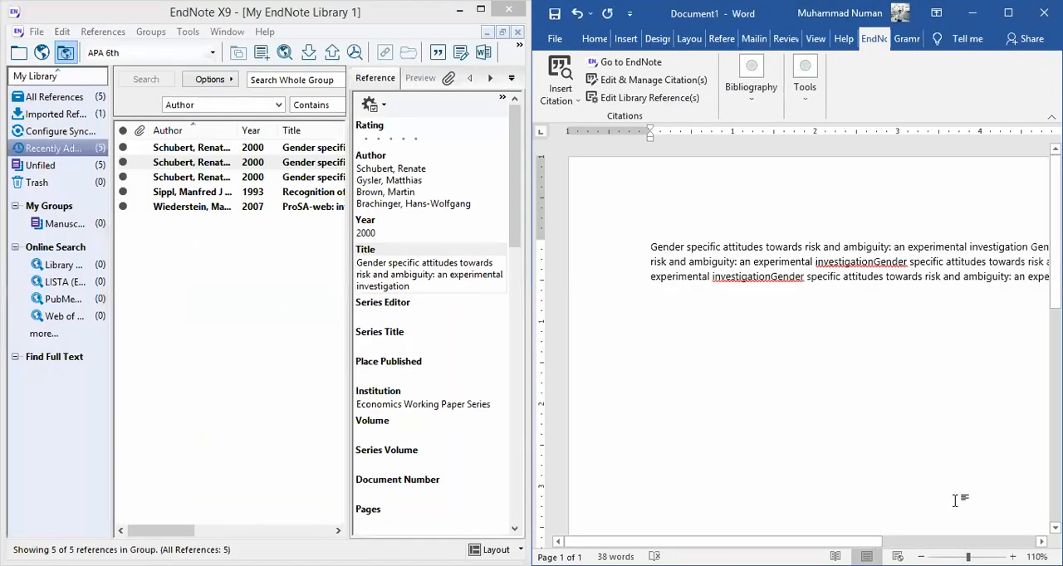
# - Reduce the Word document's zoom to 100% and show the whole text width with its window beside EndNote
pyautogui.click(1041, 541)
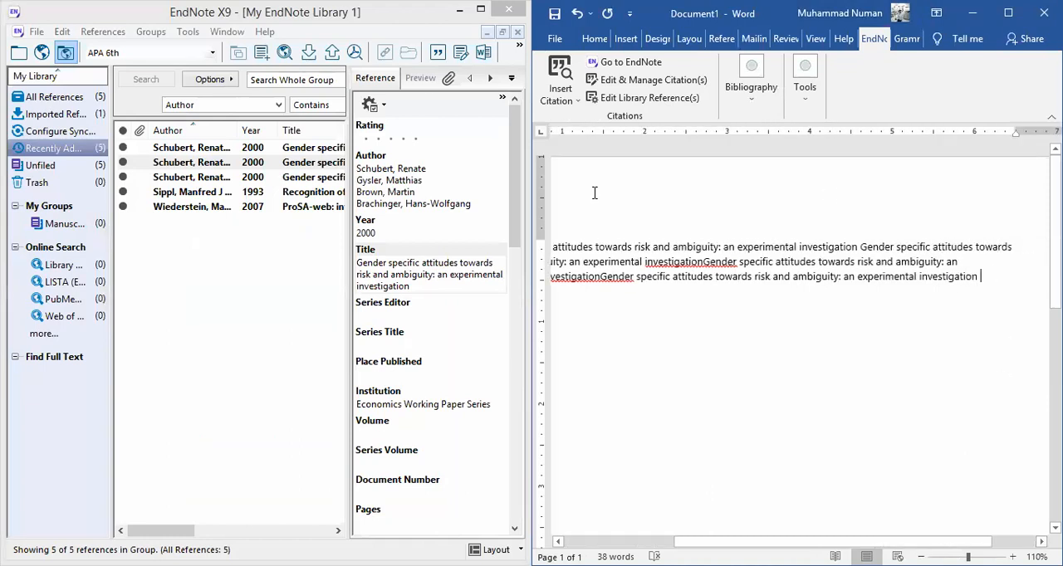
pyautogui.moveTo(594, 192); pyautogui.dragTo(578, 194)
pyautogui.click(995, 278)
pyautogui.hotkey('ctrl', 'Home')
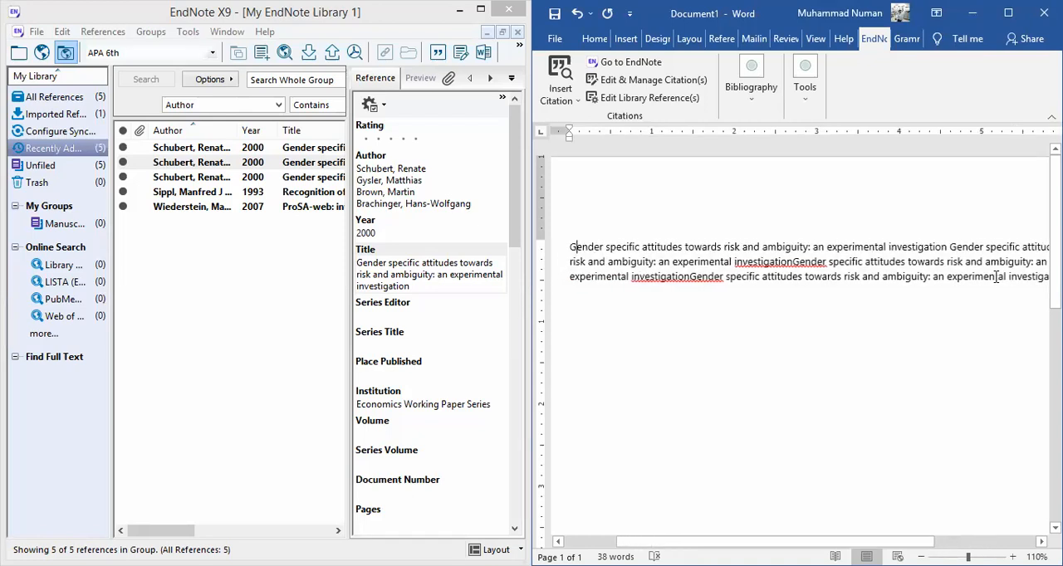
pyautogui.hotkey('ctrl', 'End')
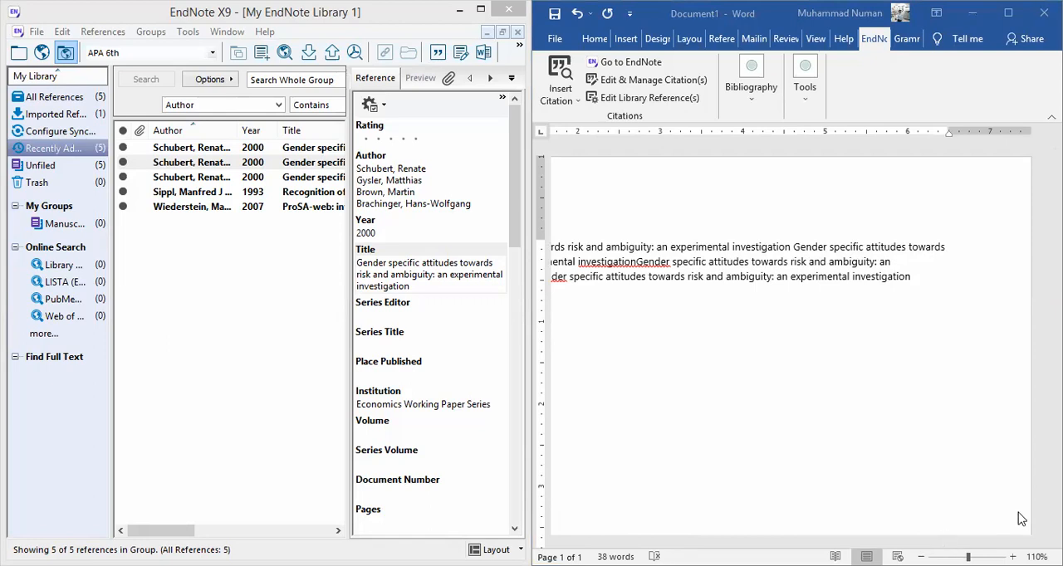
pyautogui.click(1009, 14)
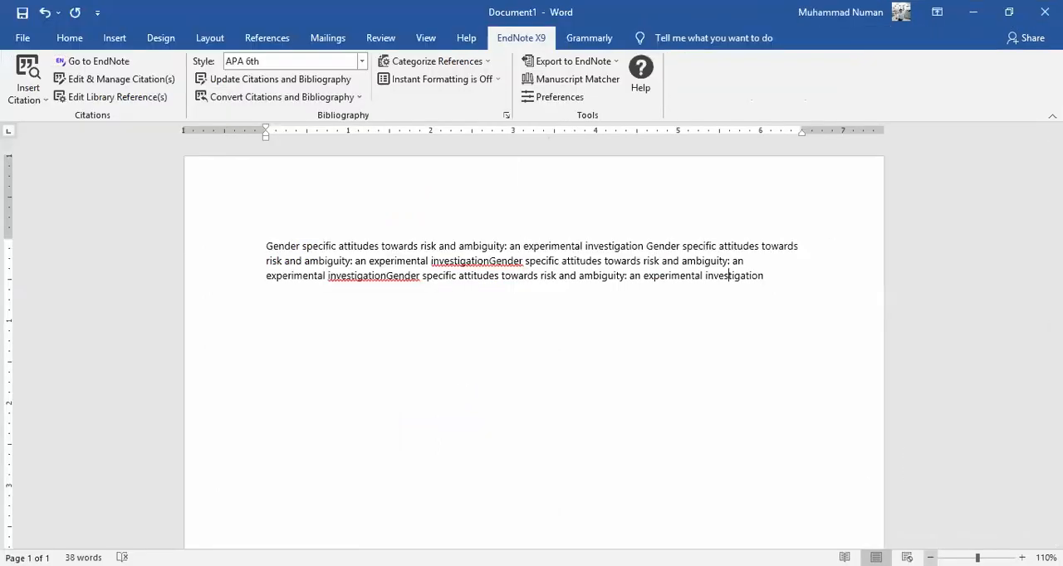
pyautogui.click(931, 557)
pyautogui.click(710, 261)
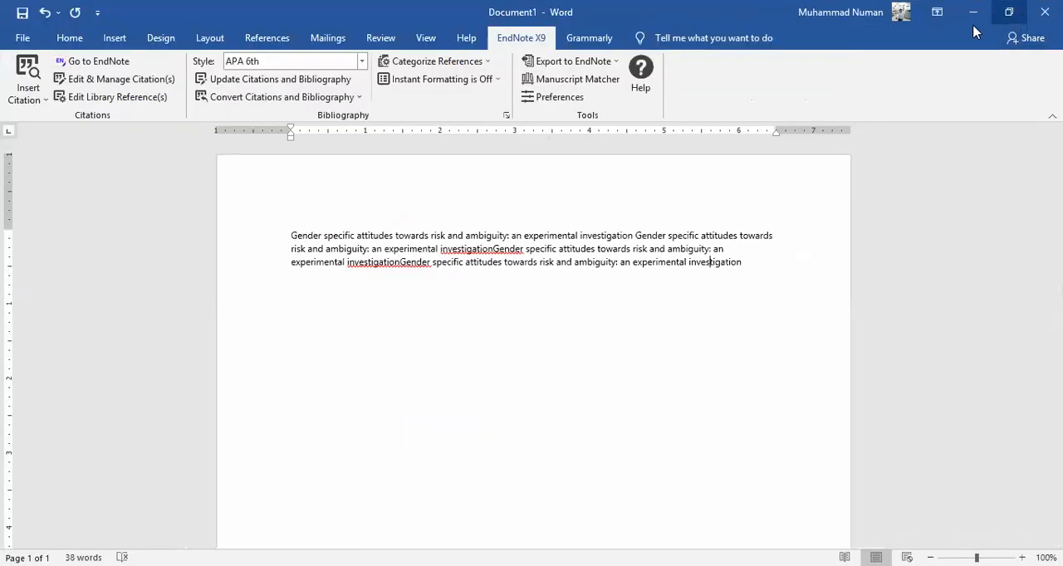
pyautogui.doubleClick(690, 15)
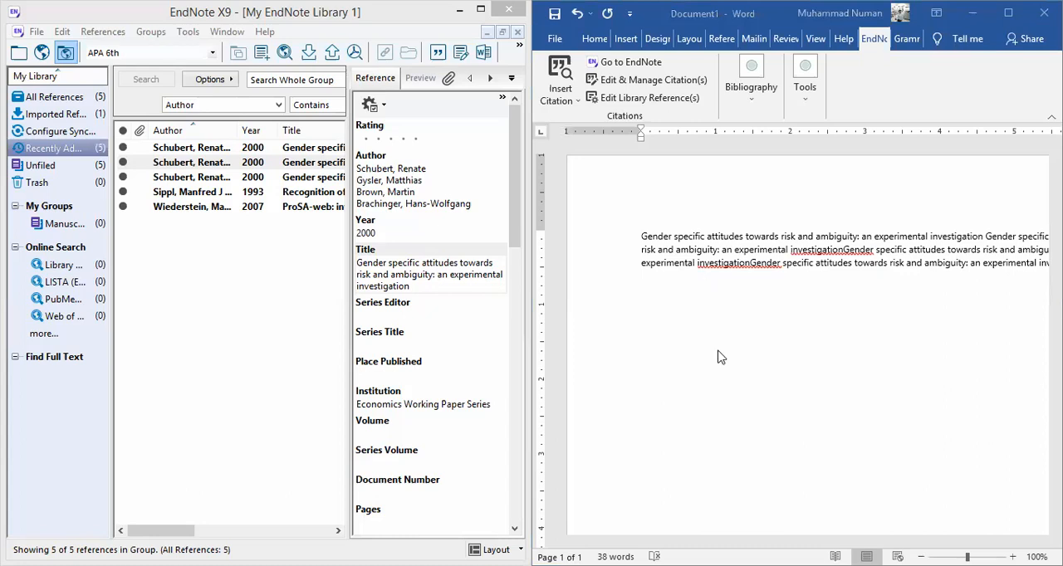
pyautogui.moveTo(738, 542); pyautogui.dragTo(794, 541)
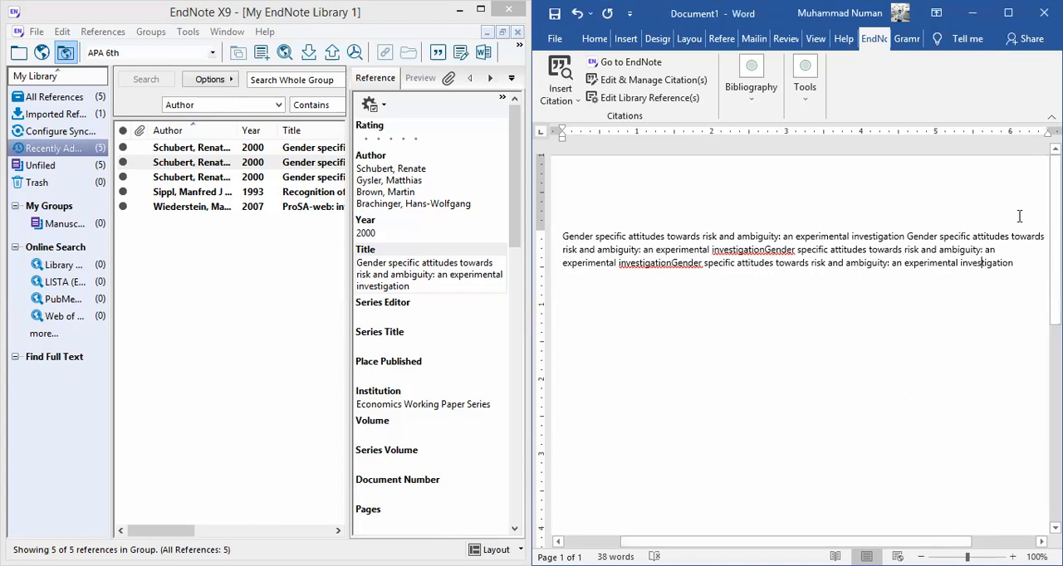
# - Cite the second 2000 "Gender specific attitudes towards risk and ambiguity" reference from EndNote at the end of the Word paragraph
pyautogui.click(253, 164)
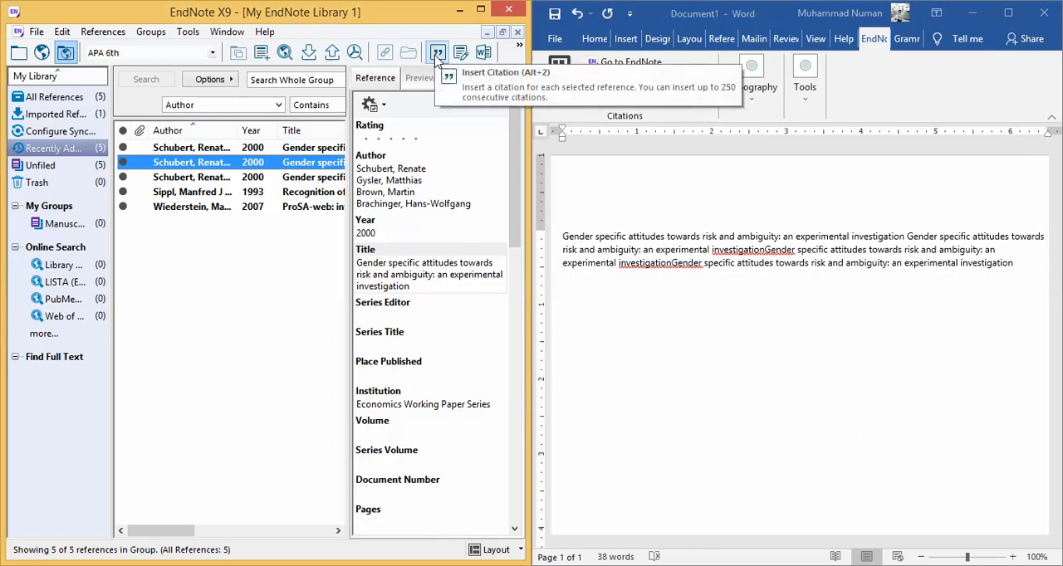
pyautogui.click(438, 56)
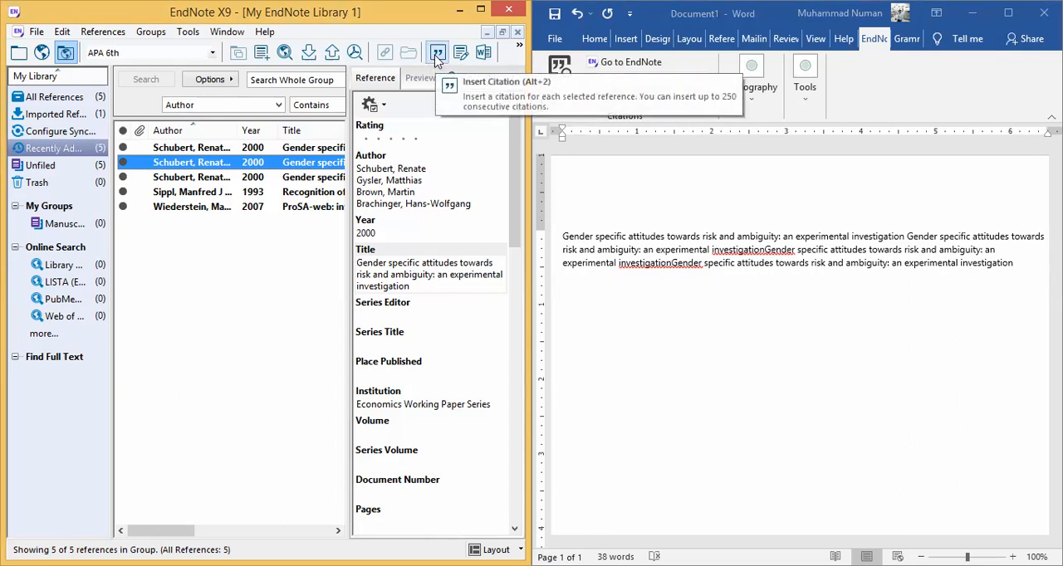
pyautogui.click(438, 62)
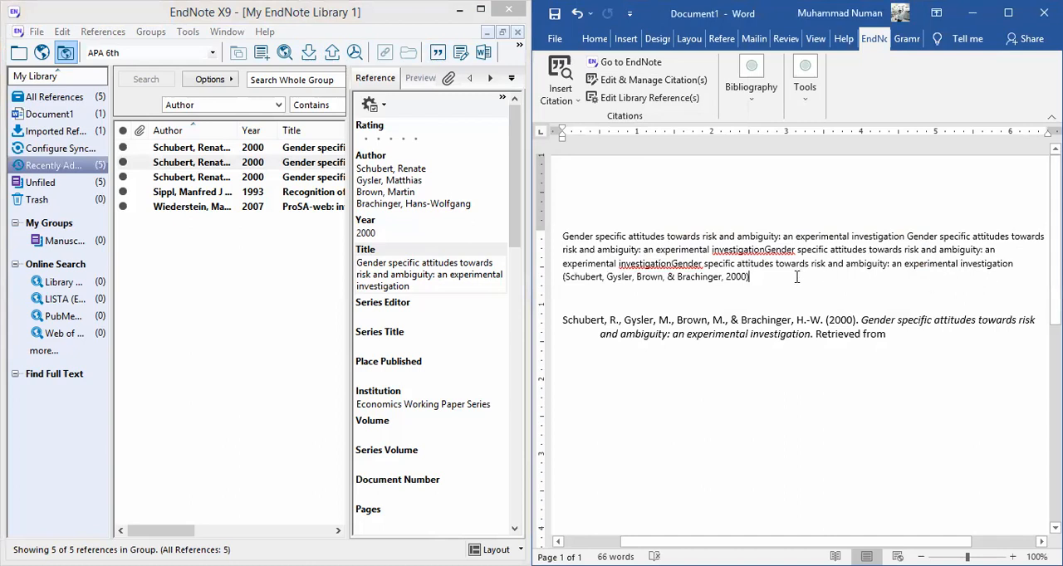
# - Examine the in-text citation inserted at the end of the paragraph in the Word document
pyautogui.click(1012, 266)
pyautogui.press('Right')
pyautogui.press('Left')
pyautogui.press('Left')
pyautogui.press('Left')
pyautogui.press('Left')
pyautogui.press('Left')
pyautogui.press('Left')
pyautogui.press('Left')
pyautogui.press('Left')
pyautogui.press('Left')
pyautogui.press('Left')
pyautogui.press('Right')
pyautogui.press('Right')
pyautogui.press('Right')
pyautogui.press('Right')
pyautogui.press('Right')
pyautogui.press('Right')
pyautogui.press('Right')
pyautogui.press('Right')
pyautogui.press('Right')
pyautogui.press('Right')
pyautogui.press('Right')
pyautogui.press('Right')
pyautogui.press('Right')
pyautogui.press('Right')
pyautogui.press('Right')
pyautogui.press('Right')
pyautogui.press('Right')
pyautogui.press('Right')
pyautogui.press('Right')
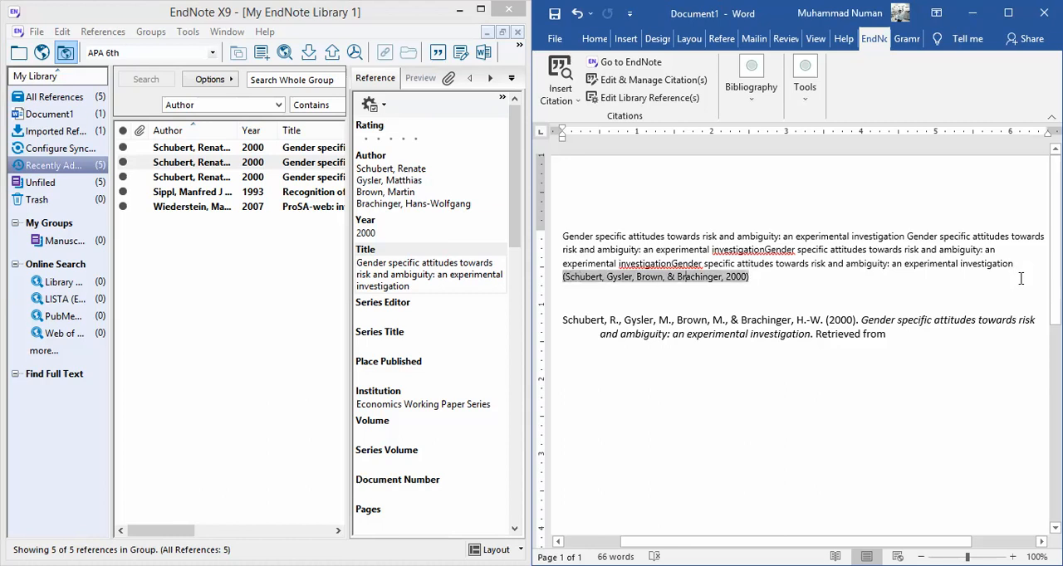
pyautogui.press('End')
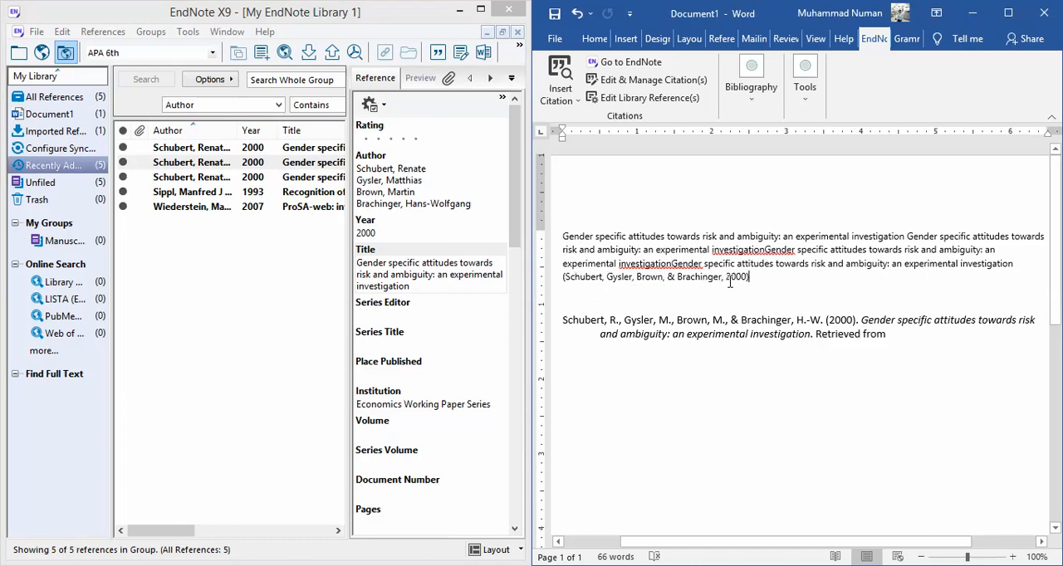
# - Check the bibliography entry generated below the paragraph in the Word document
pyautogui.press('Down')
pyautogui.press('Up')
pyautogui.press('Down')
pyautogui.hotkey('ctrl', 'shift', 'Down')
pyautogui.hotkey('ctrl', 'shift', 'Down')
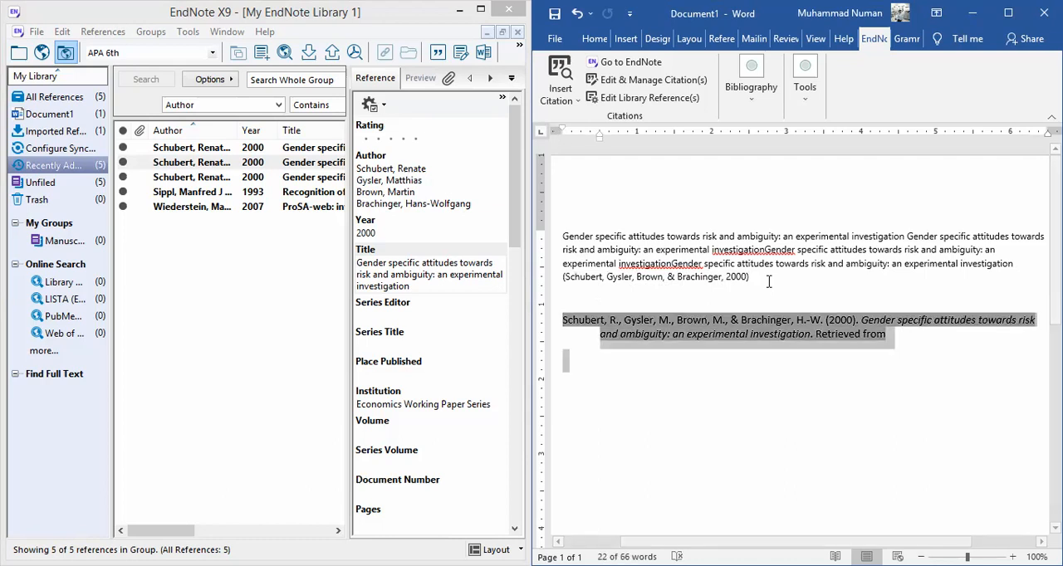
pyautogui.click(925, 354)
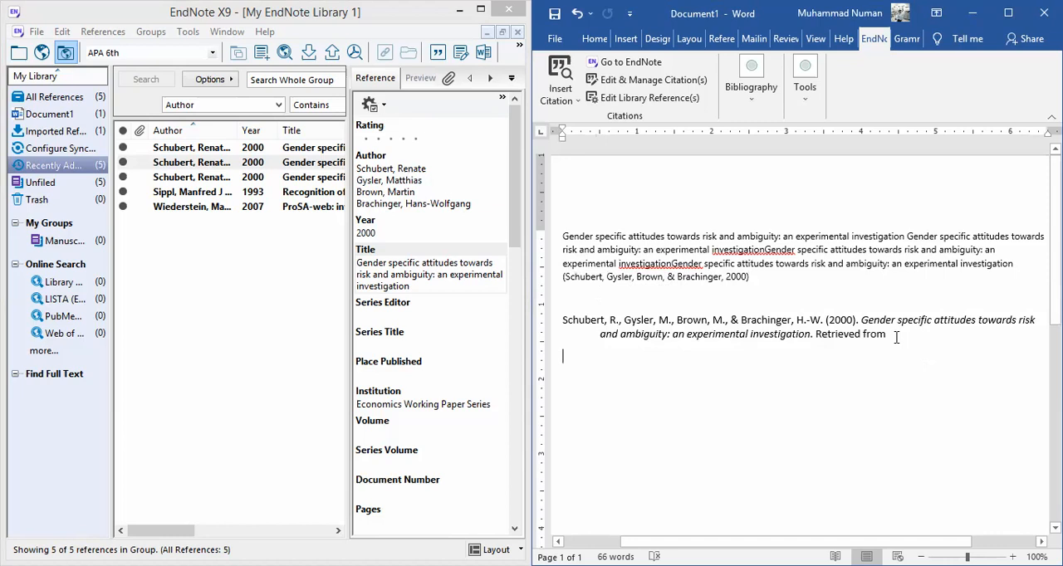
# - Add the 1993 "Recognition of errors in three-dimensional structures of proteins" reference to the existing in-text citation
pyautogui.click(849, 287)
pyautogui.click(289, 193)
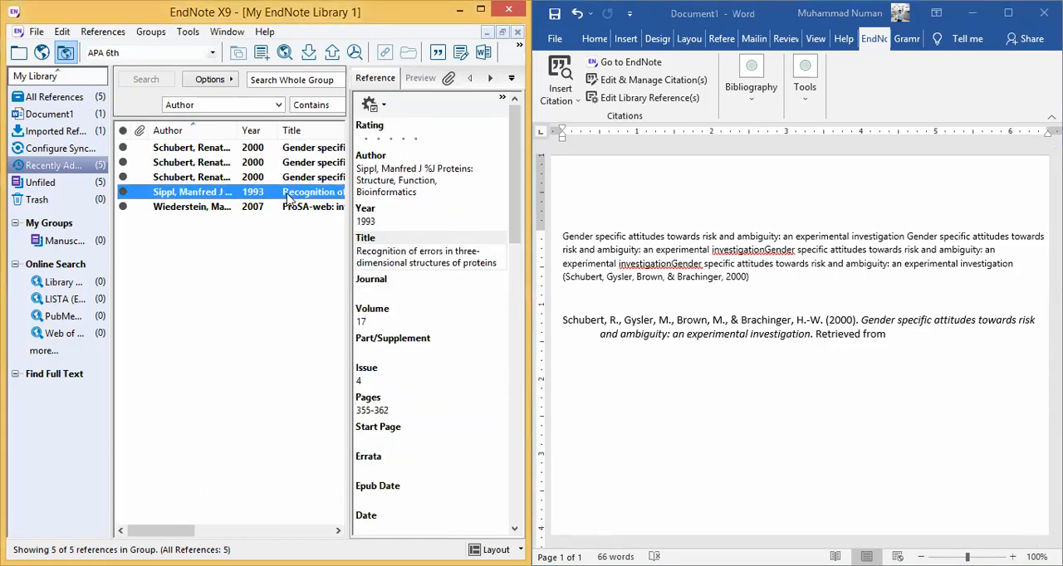
pyautogui.click(755, 287)
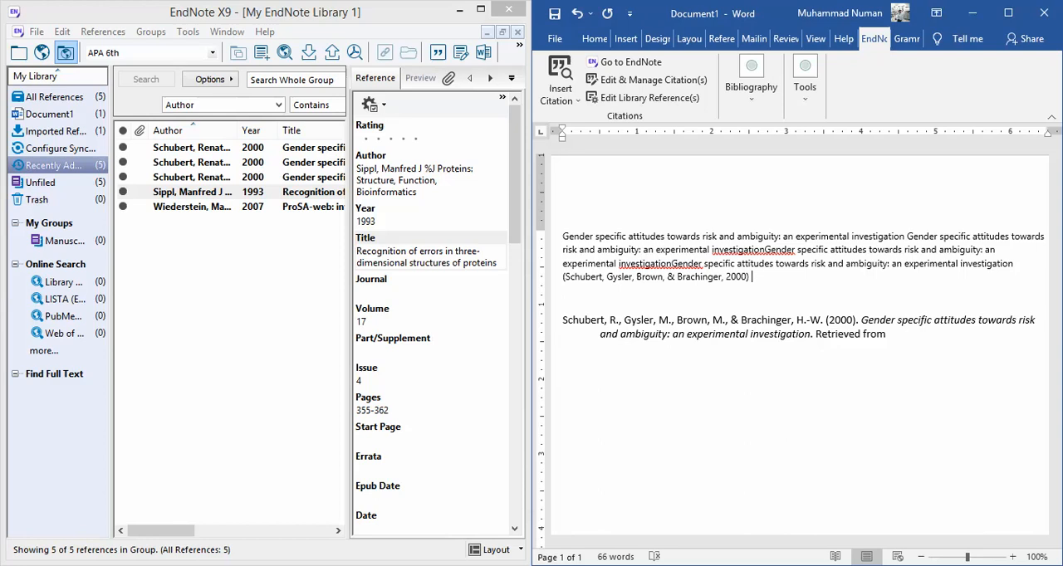
pyautogui.press('BackSpace')
pyautogui.press('BackSpace')
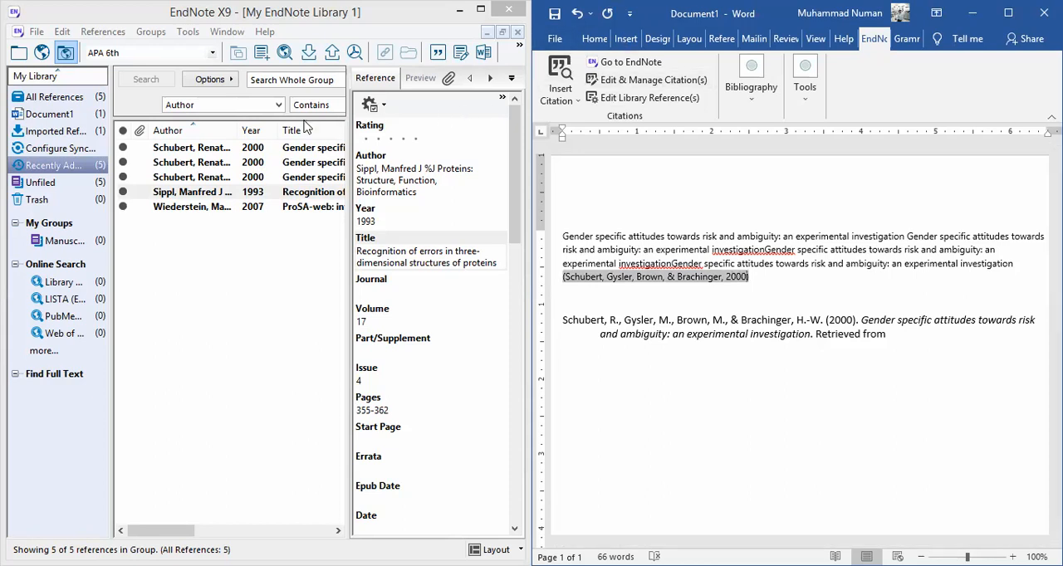
pyautogui.click(286, 196)
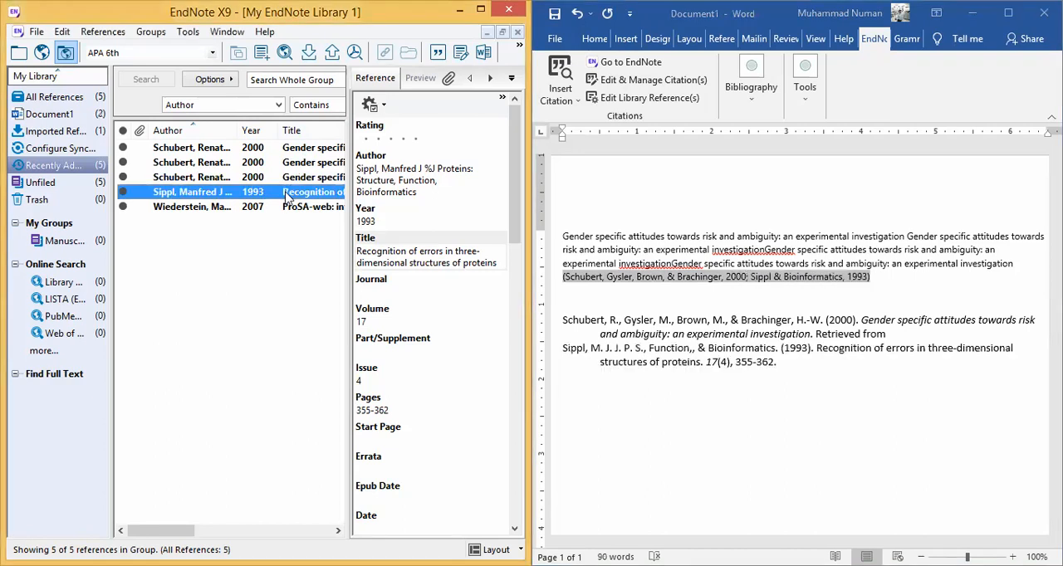
# - Add the 2007 ProSA-web reference to the in-text citation group and remove the duplicate citation following it
pyautogui.click(880, 279)
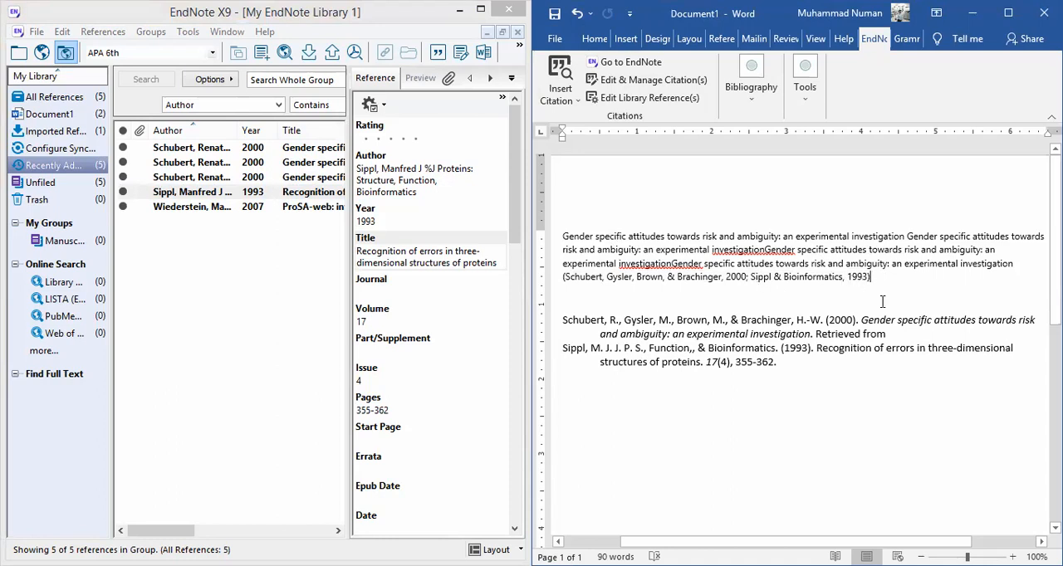
pyautogui.click(284, 207)
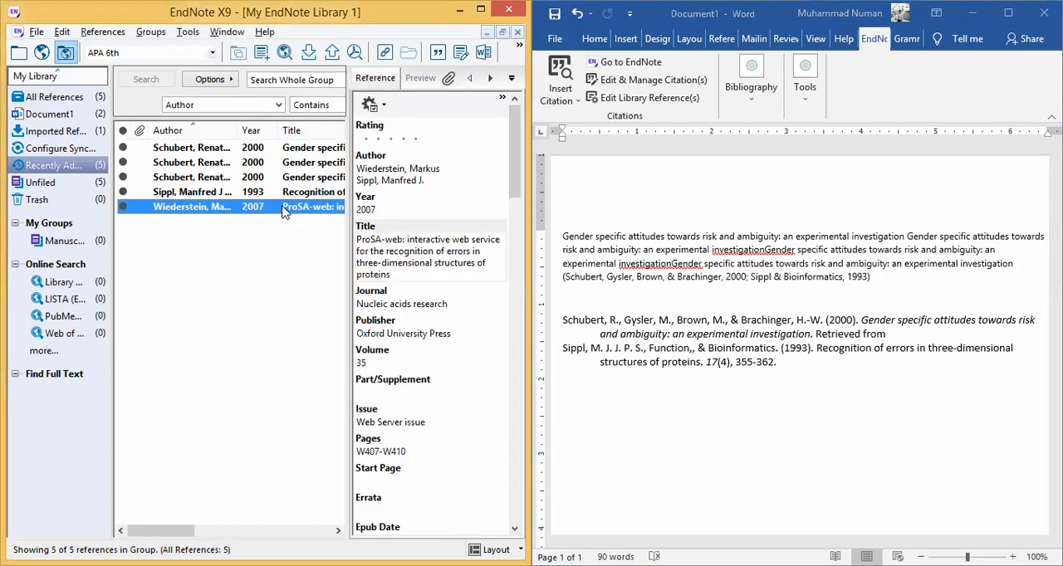
pyautogui.hotkey('alt', '2')
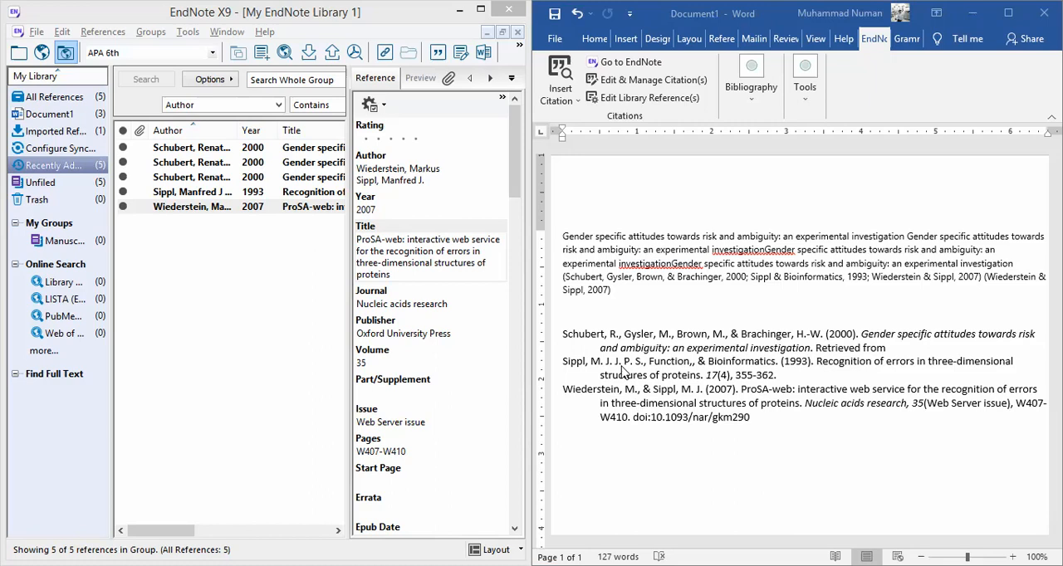
pyautogui.click(985, 283)
pyautogui.press('Delete')
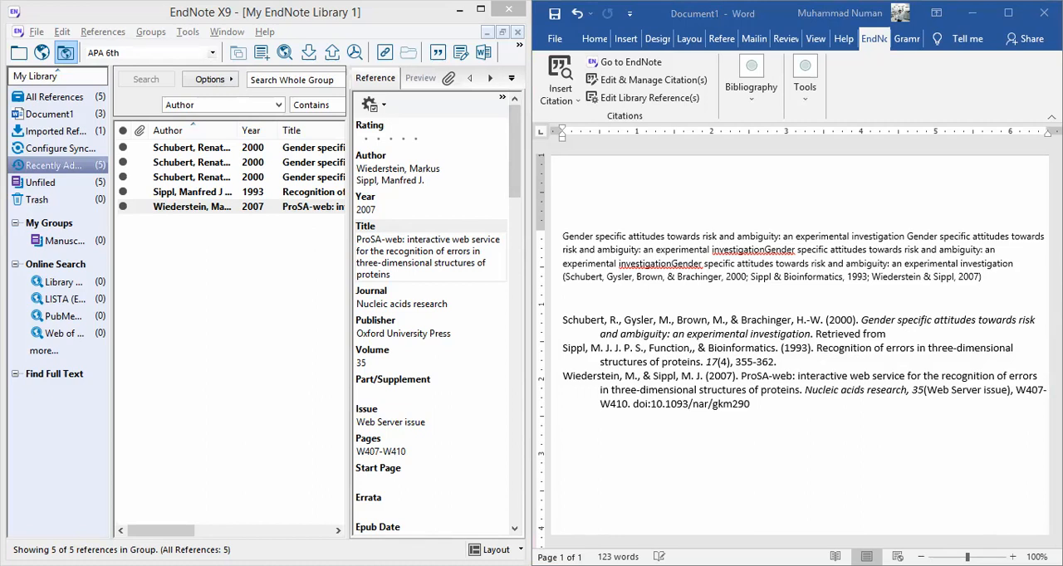
# - Set EndNote's output style to Numbered, then enlarge the Word window and apply the Numbered style to the document
pyautogui.click(213, 55)
pyautogui.click(214, 55)
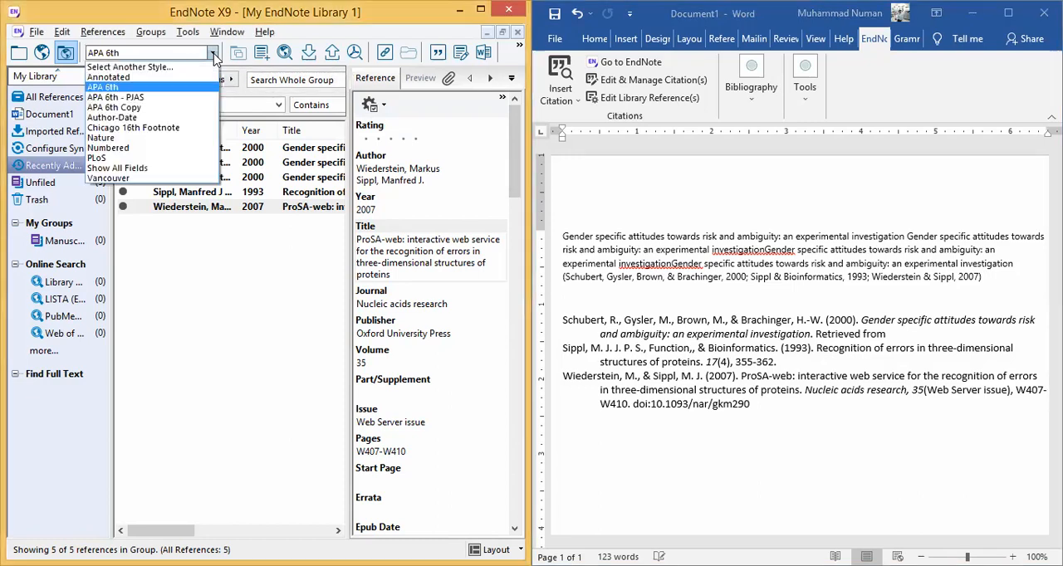
pyautogui.click(121, 149)
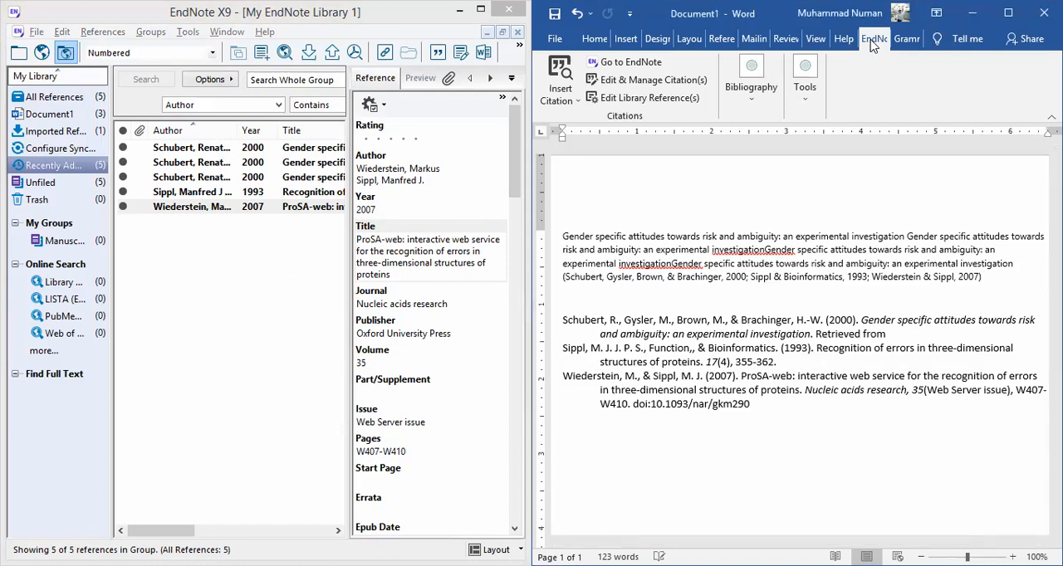
pyautogui.click(1007, 13)
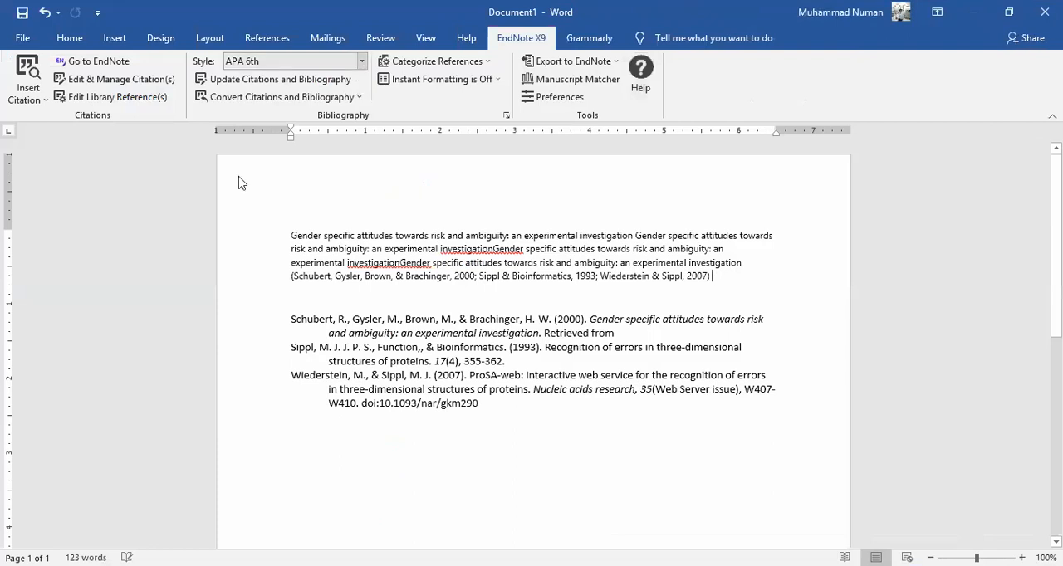
pyautogui.click(242, 197)
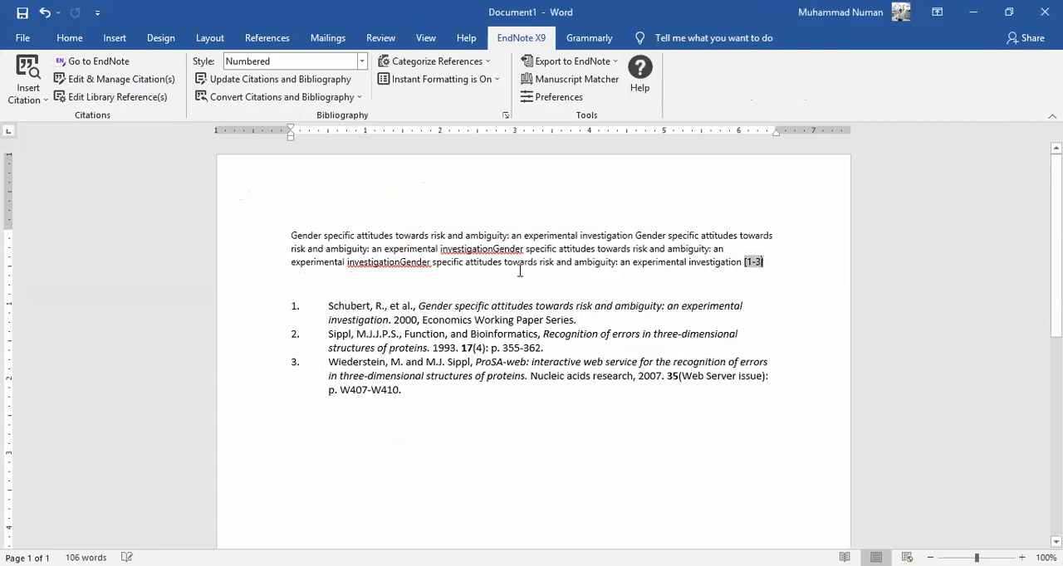
# - Examine how the bibliography entries below the paragraph are formatted in the Numbered style
pyautogui.press('Down')
pyautogui.press('Down')
pyautogui.press('Right')
pyautogui.press('Right')
pyautogui.press('Right')
pyautogui.press('Right')
pyautogui.press('Right')
pyautogui.press('Right')
pyautogui.press('Right')
pyautogui.press('Right')
pyautogui.press('Right')
pyautogui.press('Right')
pyautogui.press('Right')
pyautogui.press('Right')
pyautogui.press('Right')
pyautogui.press('Right')
pyautogui.press('Right')
pyautogui.press('Right')
pyautogui.press('Right')
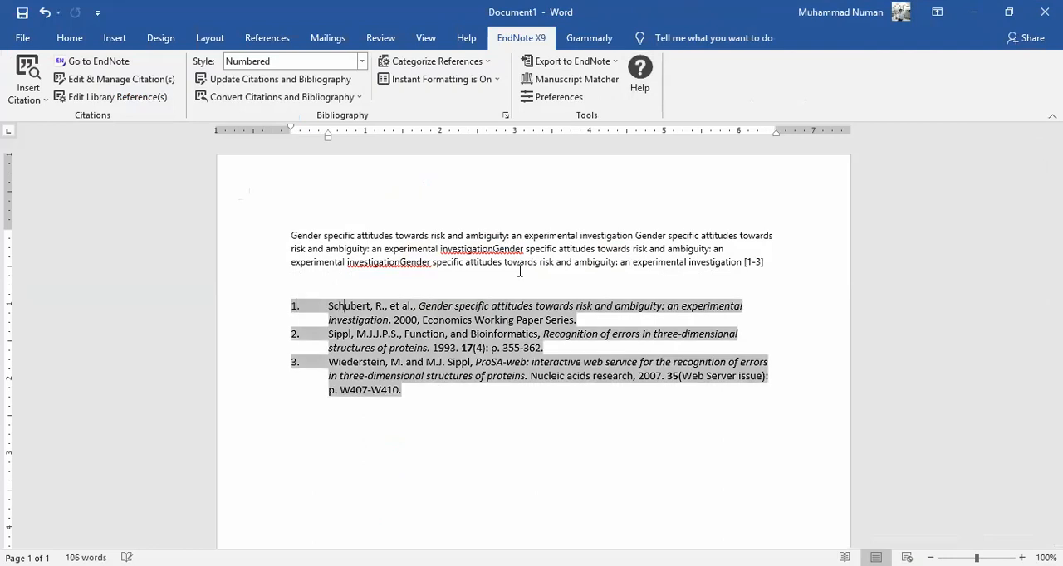
pyautogui.press('Down')
pyautogui.press('Down')
pyautogui.press('Down')
pyautogui.press('Down')
pyautogui.press('Down')
pyautogui.press('Down')
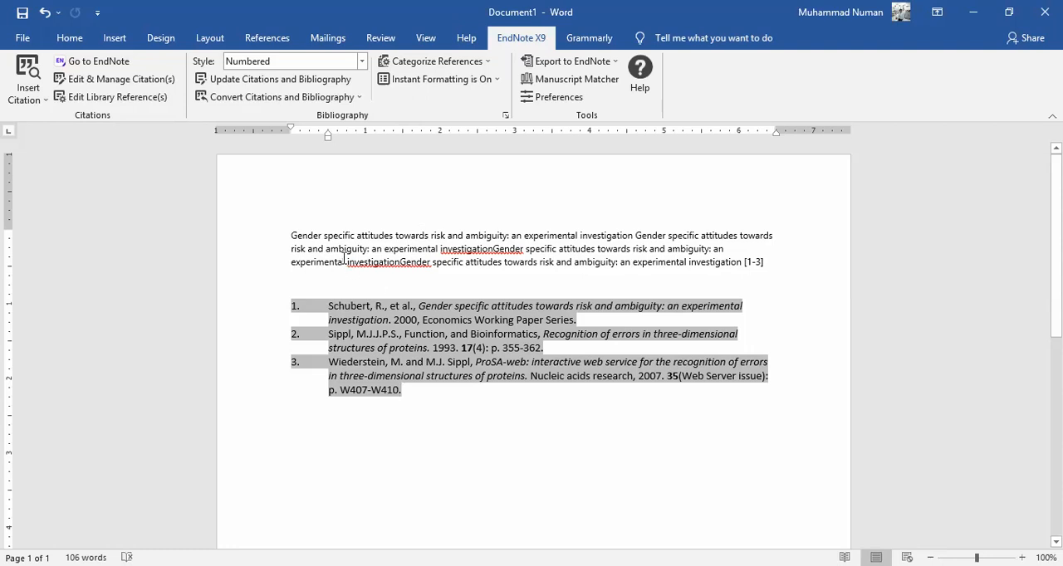
# - Find the Nature style in the full EndNote style list and apply it to the Word document's citations
pyautogui.click(362, 61)
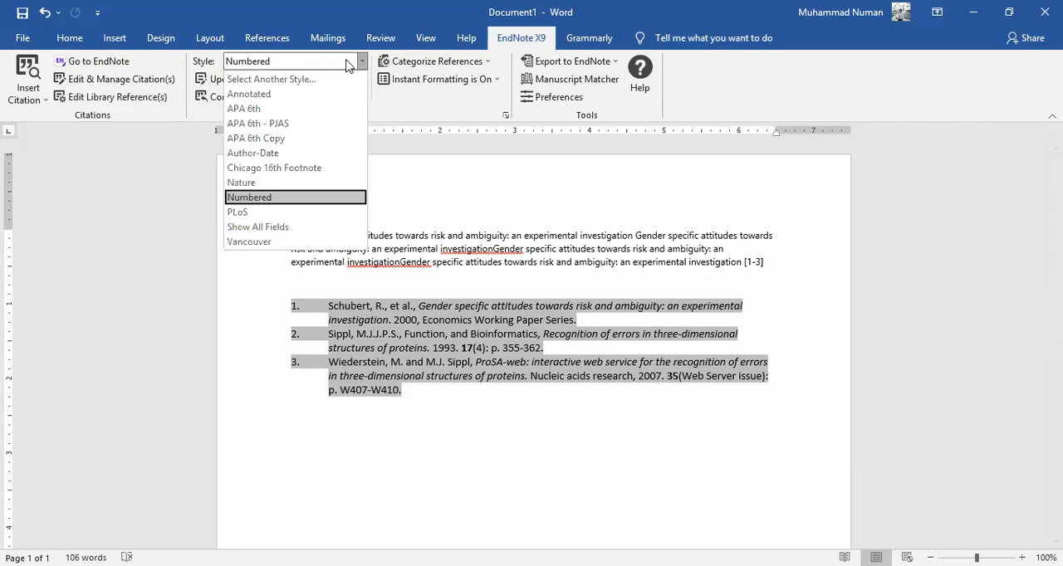
pyautogui.click(305, 80)
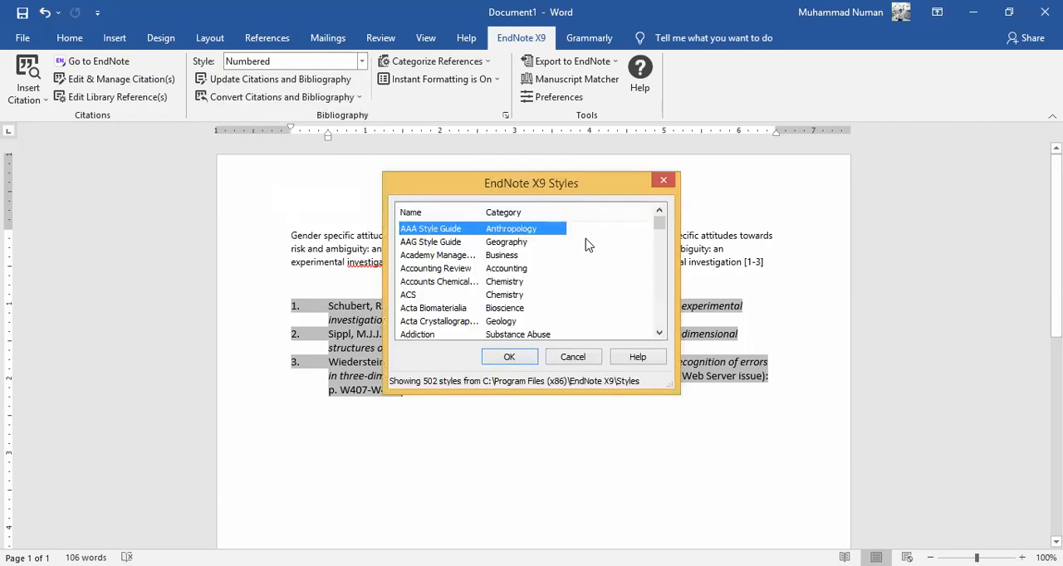
pyautogui.press('n')
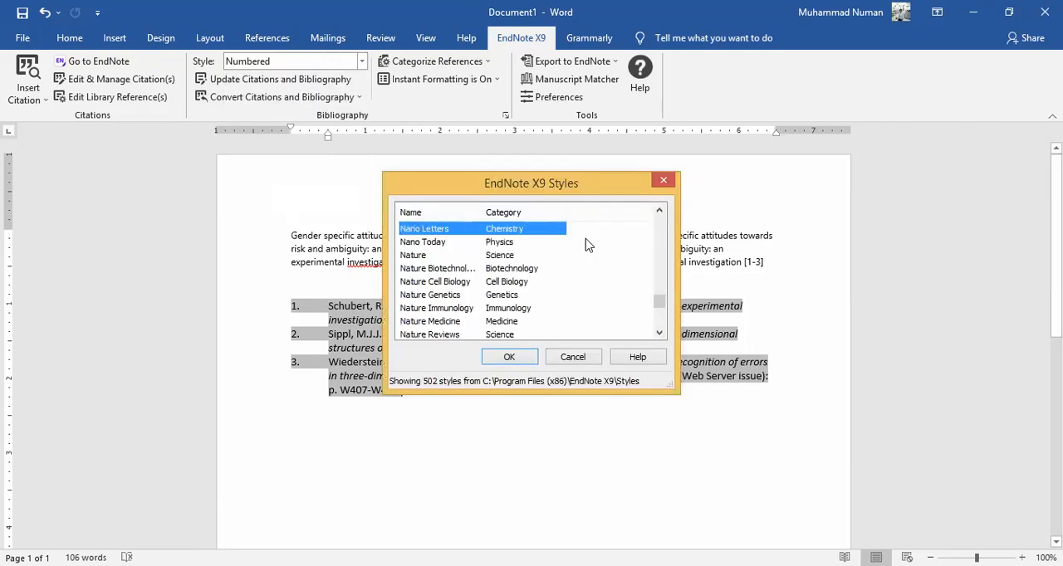
pyautogui.click(432, 257)
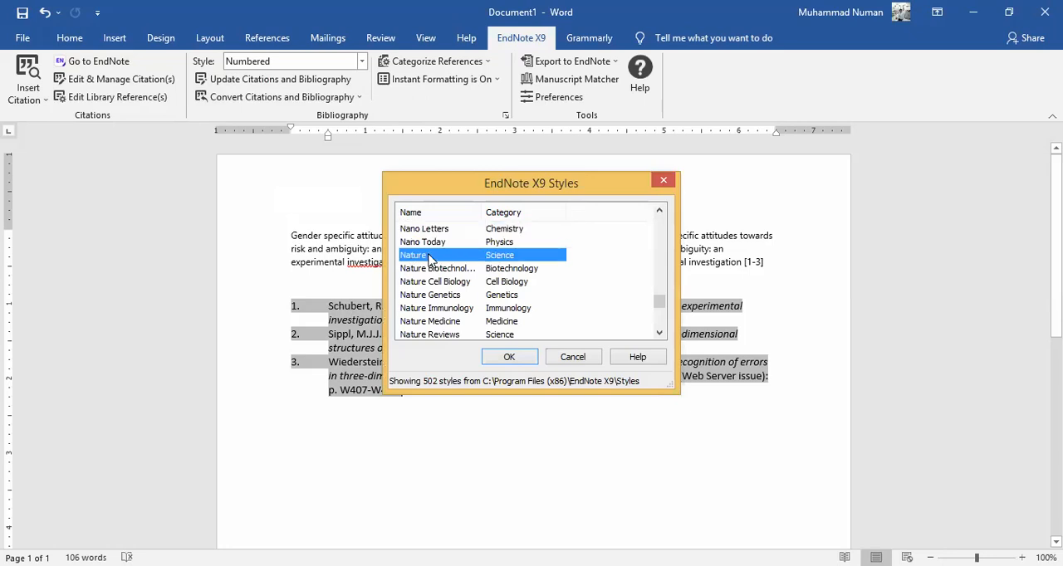
pyautogui.click(515, 364)
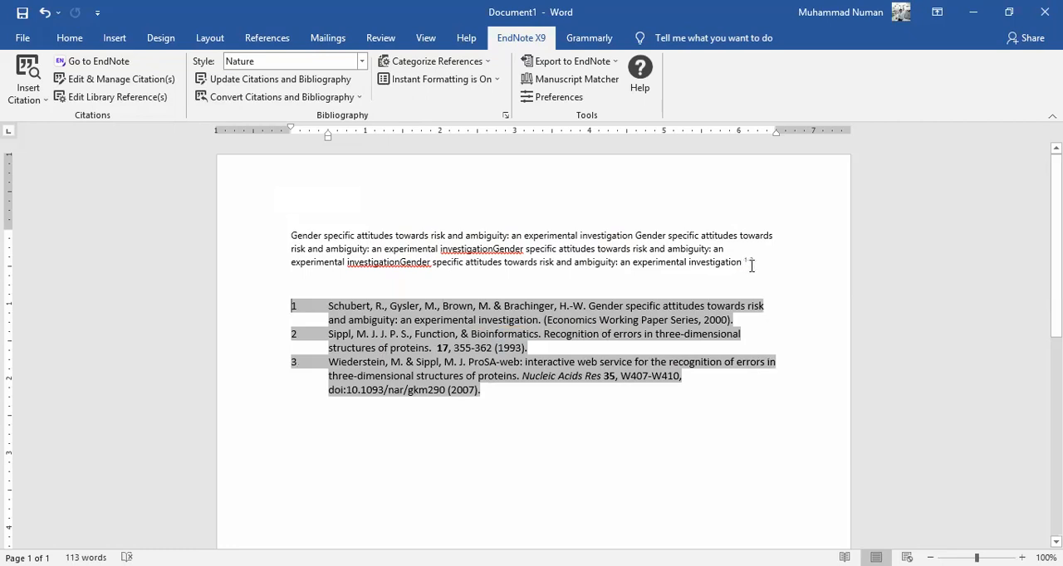
# - Switch the Word document's citations and bibliography to the Cancer Cell style from the full style list
pyautogui.click(362, 63)
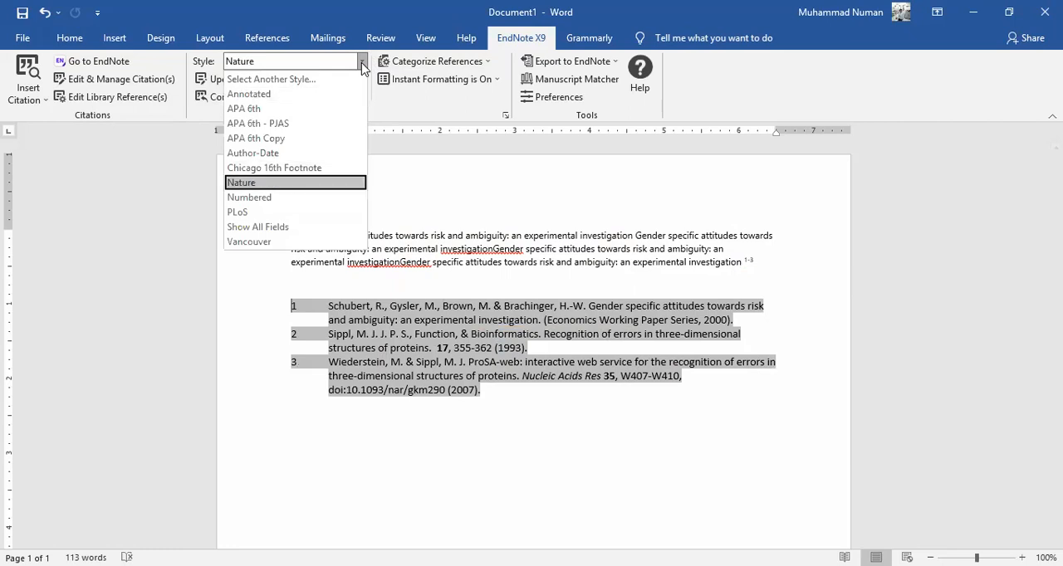
pyautogui.click(313, 80)
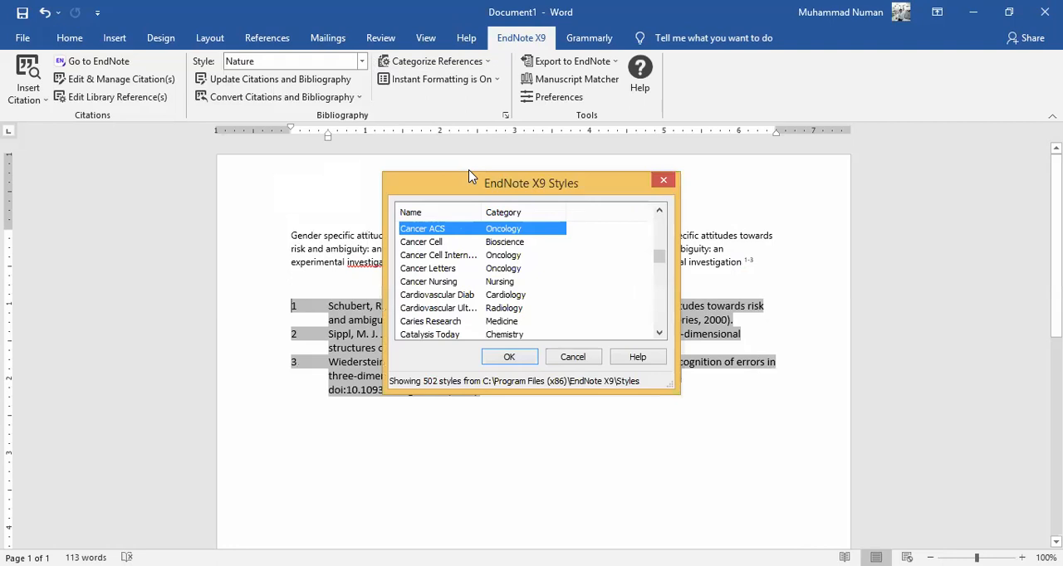
pyautogui.click(440, 244)
pyautogui.doubleClick(439, 243)
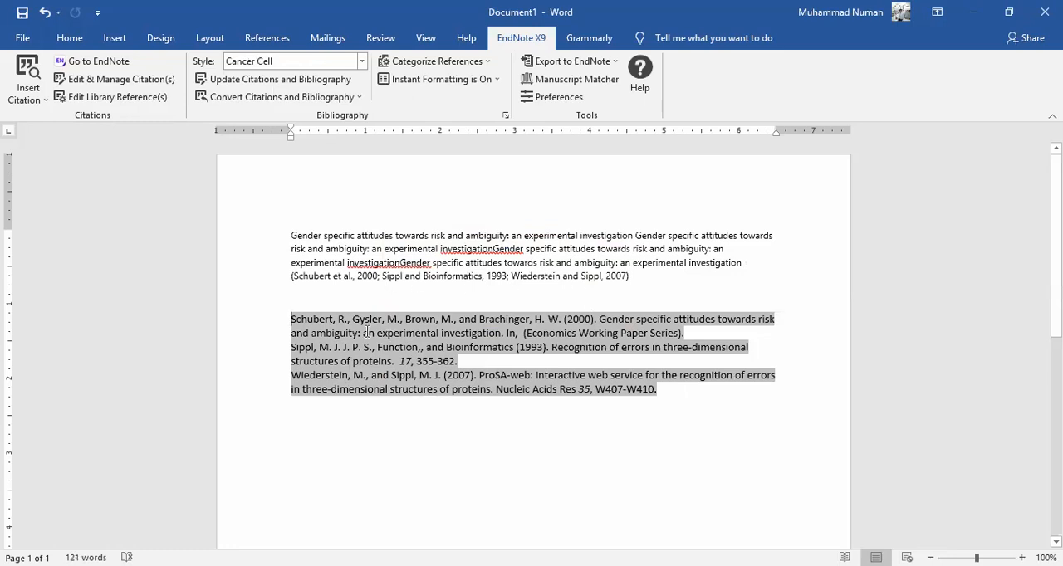
# - Set the Word document's citation style to APA 6th and place its window beside EndNote again
pyautogui.click(362, 61)
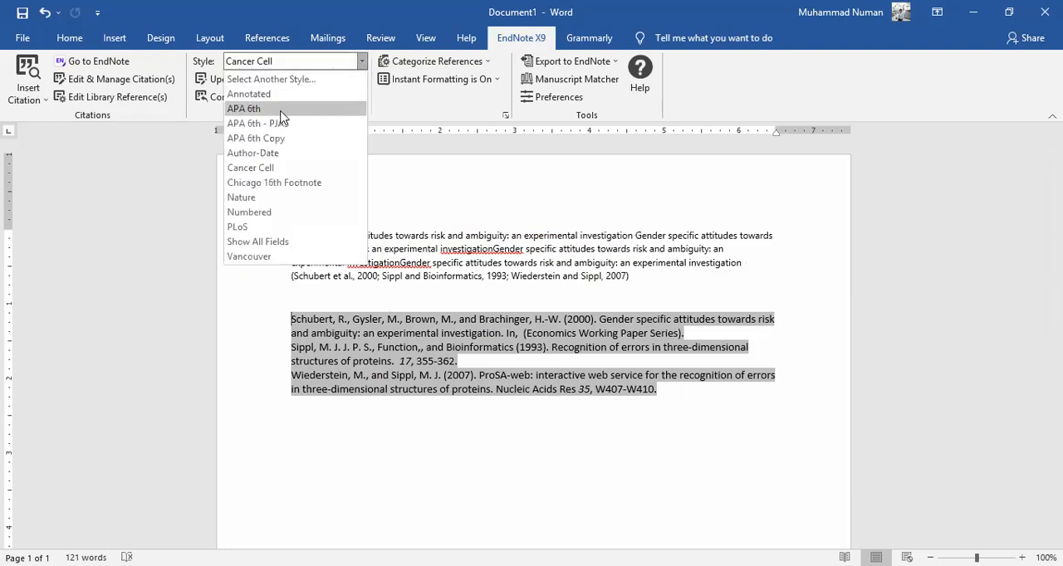
pyautogui.click(282, 110)
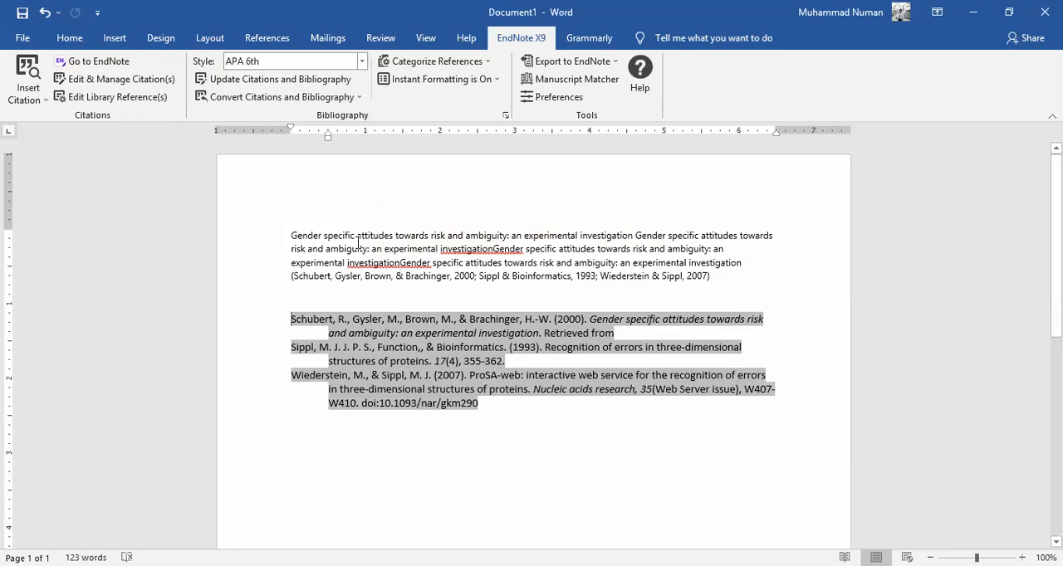
pyautogui.click(1008, 14)
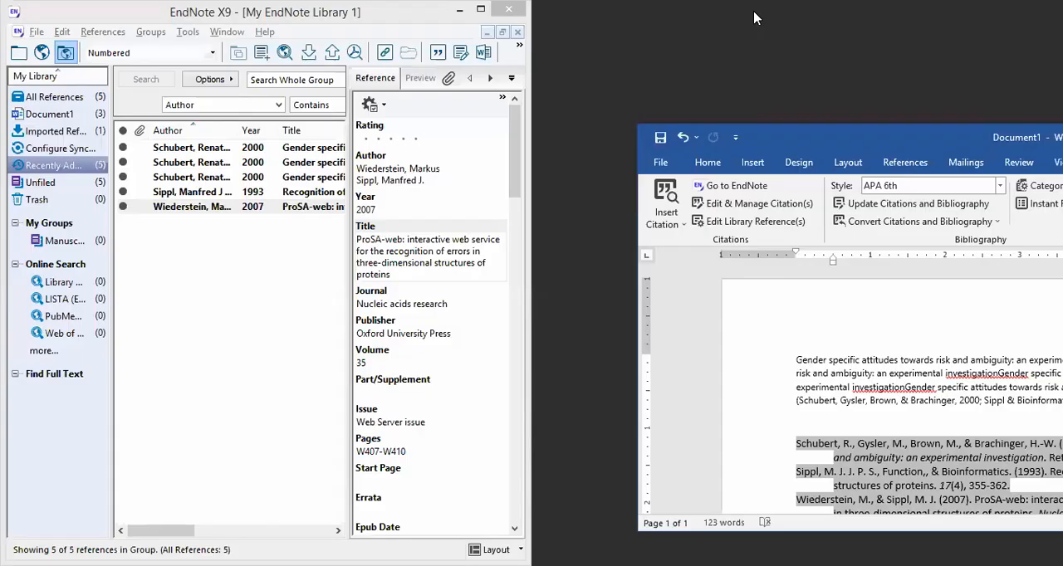
pyautogui.press('super+Right')
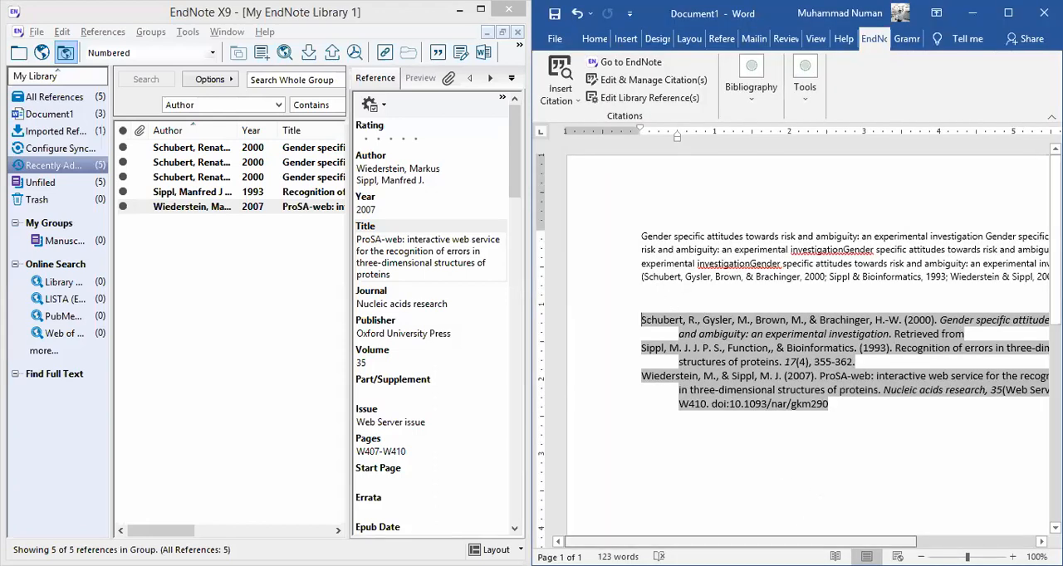
pyautogui.click(225, 280)
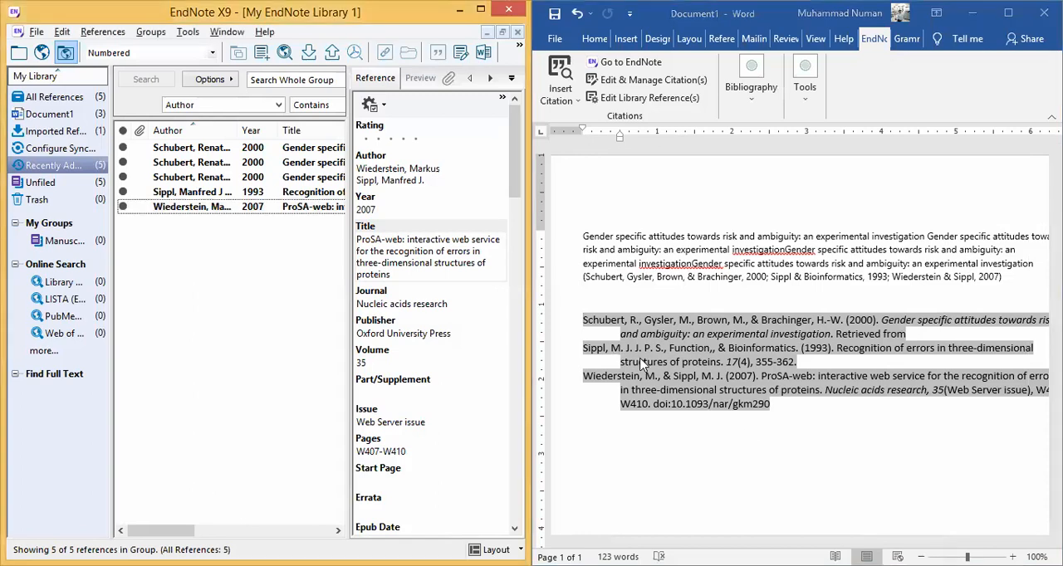
# - End the sentence after the grouped in-text citation with a period and extend the paragraph with repeated pastes of the copied title text
pyautogui.click(789, 430)
pyautogui.click(783, 277)
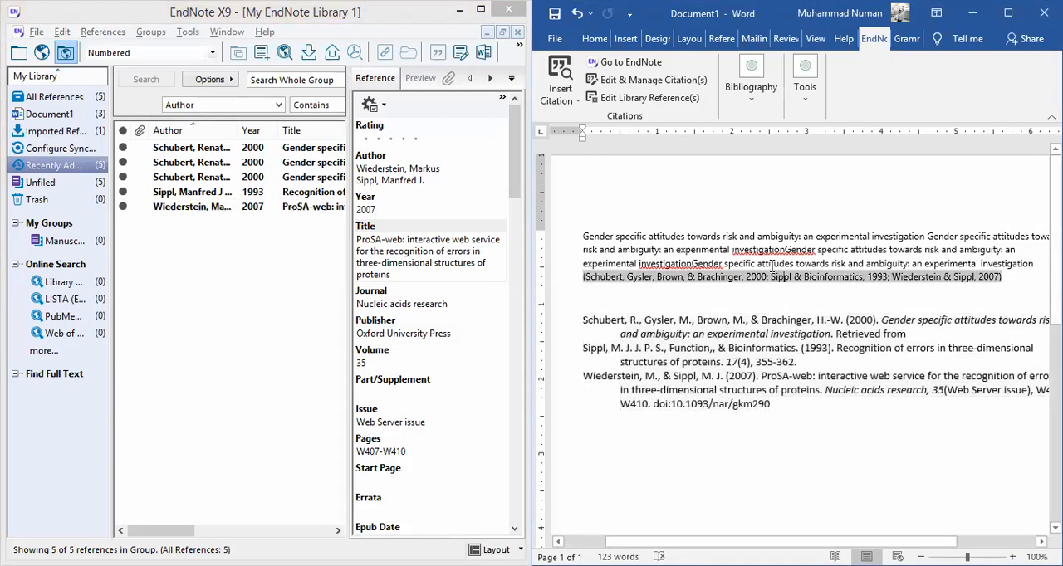
pyautogui.click(766, 261)
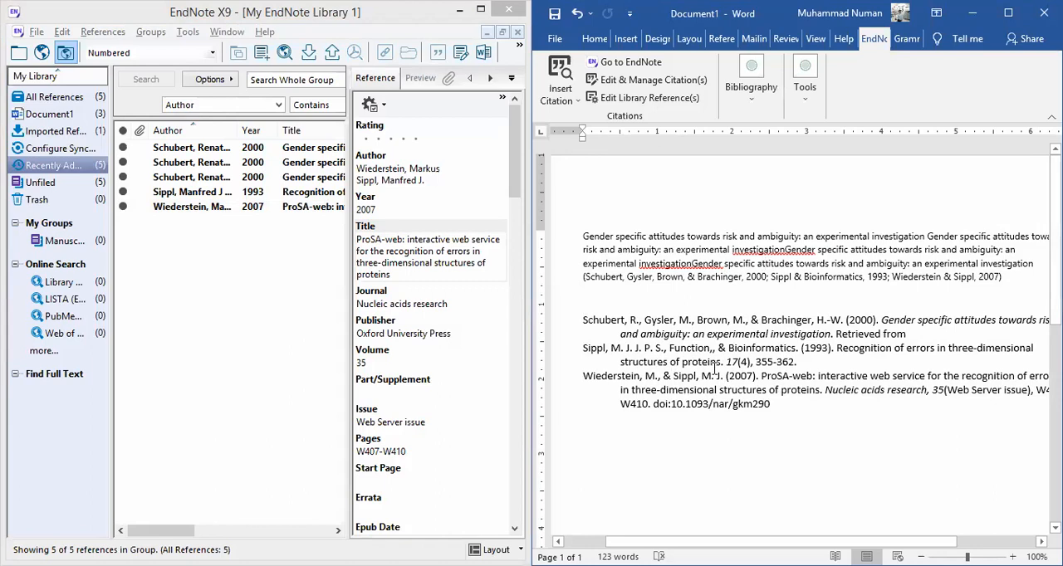
pyautogui.click(1009, 287)
pyautogui.write('.')
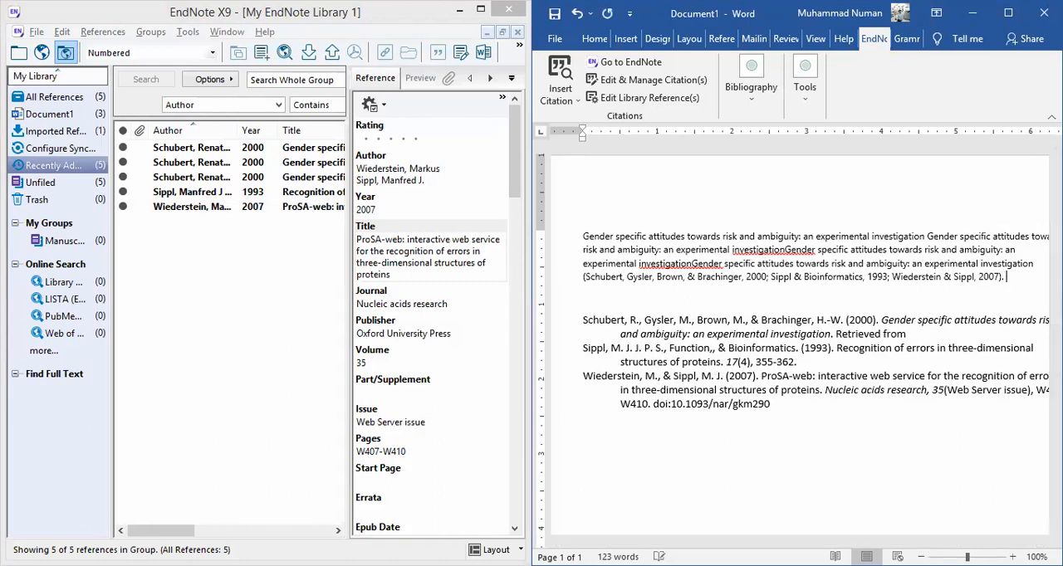
pyautogui.write('Gender specific attitudes towards risk and ambiguity: an experimental investigation')
pyautogui.write('Gender specific attitudes towards risk and ambiguity: an experimental investigation')
pyautogui.hotkey('ctrl', 'v')
pyautogui.hotkey('ctrl', 'v')
pyautogui.hotkey('ctrl', 'v')
pyautogui.hotkey('ctrl', 'v')
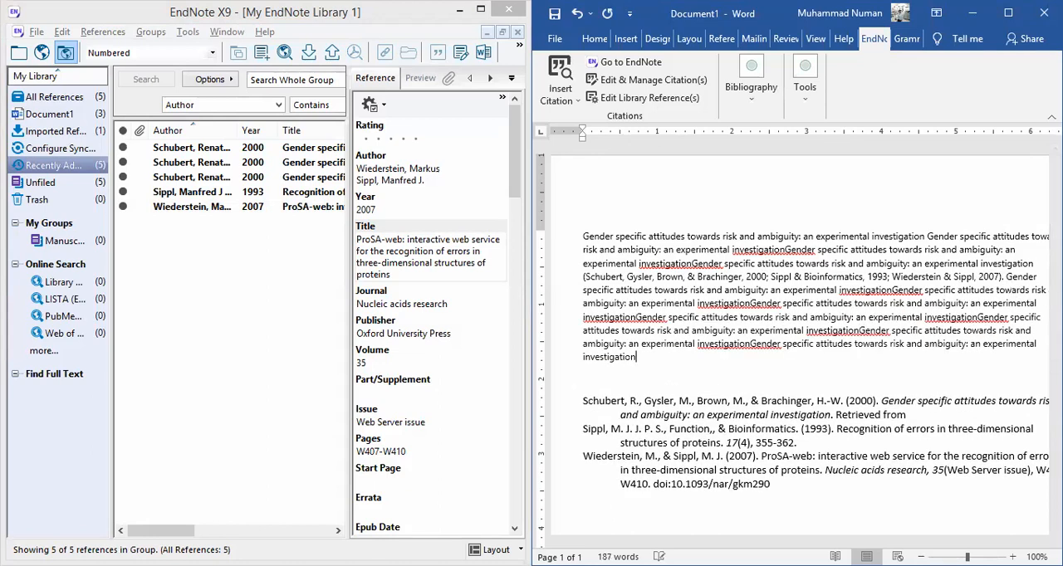
# - Cite the 2007 ProSA-web reference from EndNote at the end of the extended Word paragraph and close it with a period
pyautogui.click(285, 207)
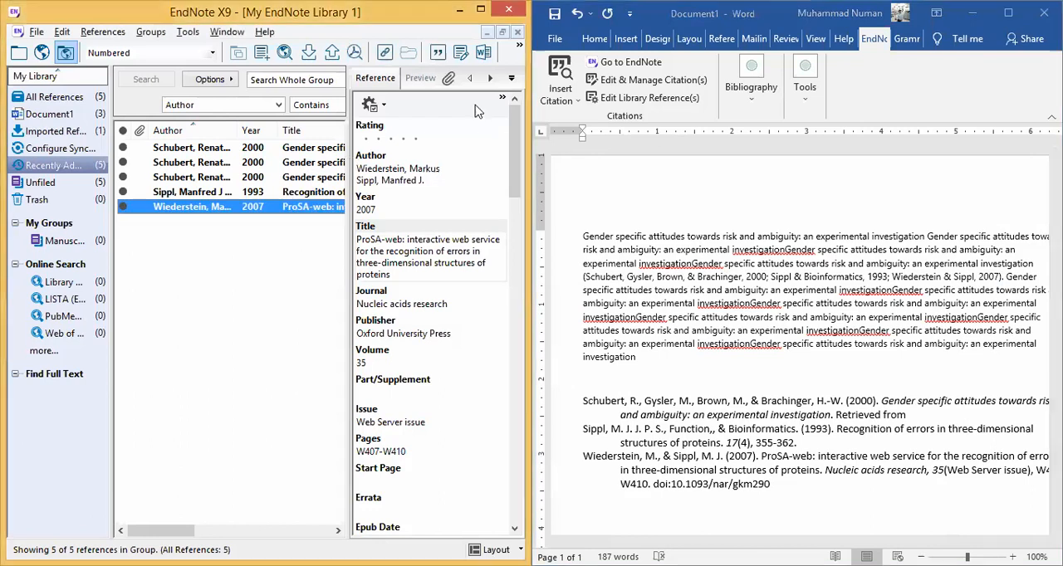
pyautogui.click(741, 164)
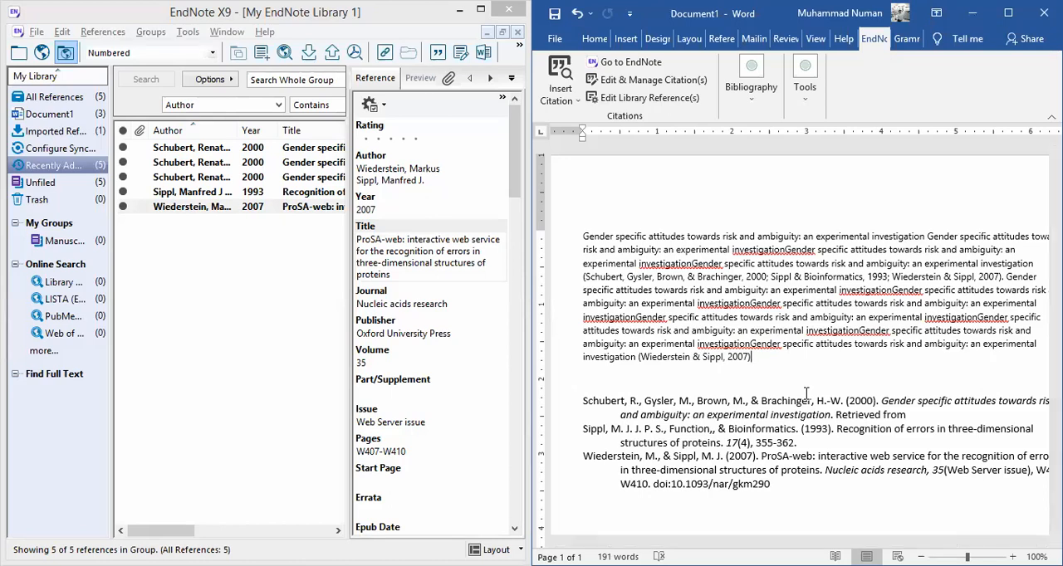
pyautogui.write('.')
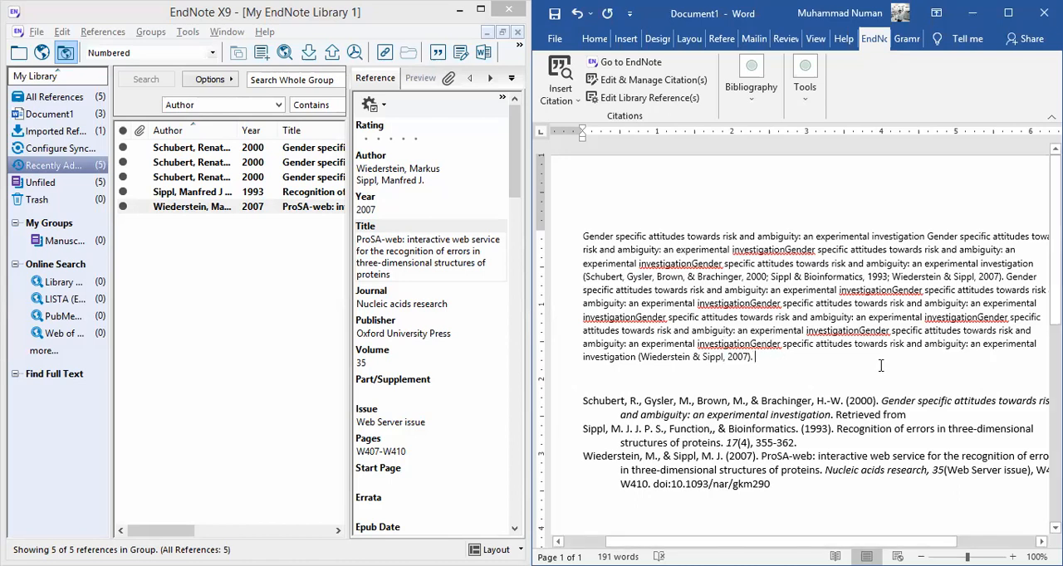
# - Justify the cited body paragraph in the Word document
pyautogui.click(751, 285)
pyautogui.hotkey('ctrl', 'j')
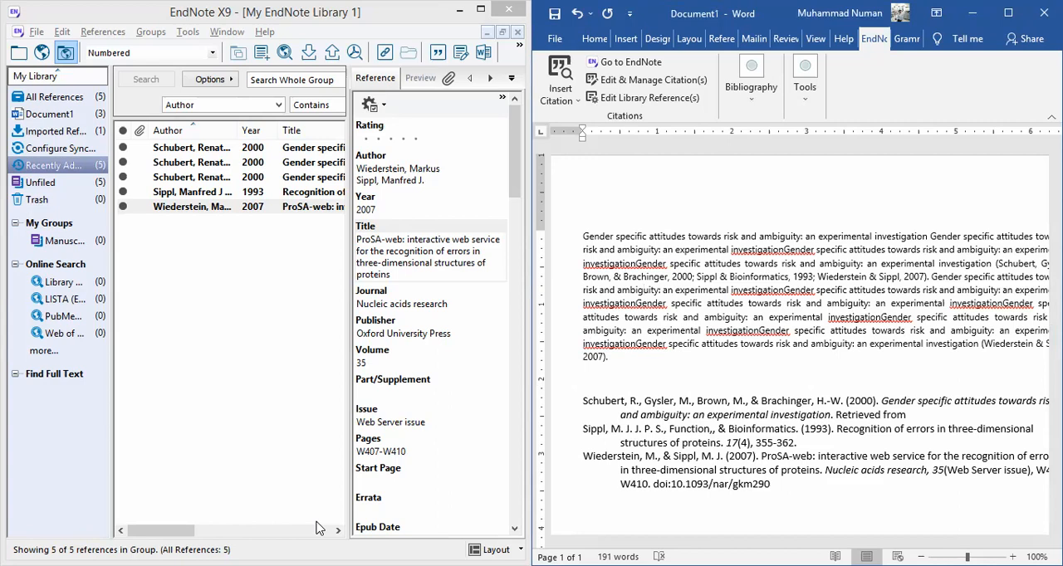
# - Minimize Word and the My EndNote Library 1 window, and maximize EndNote with the My EndNote Library window filling it
pyautogui.click(234, 253)
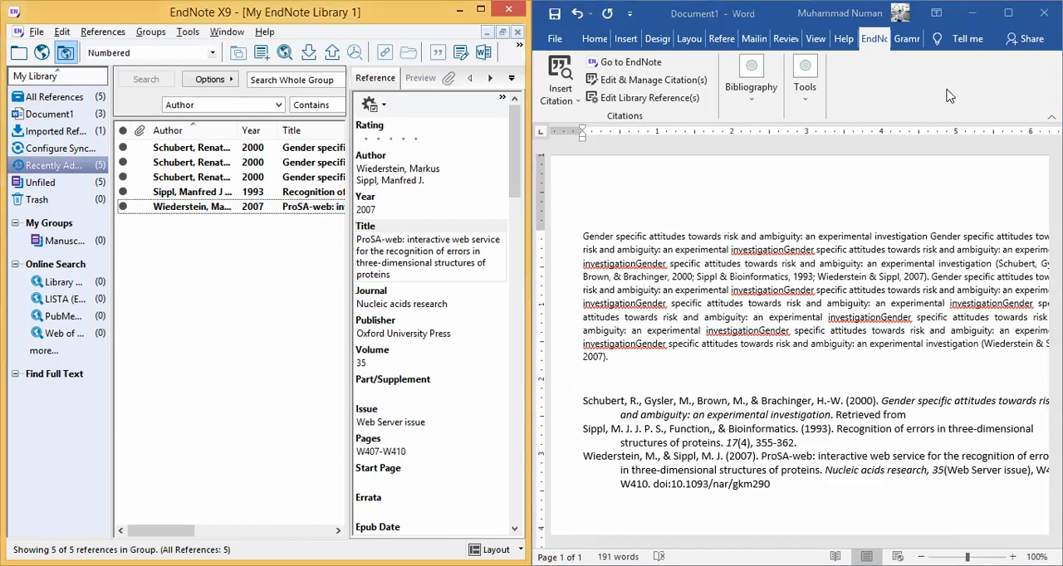
pyautogui.click(972, 16)
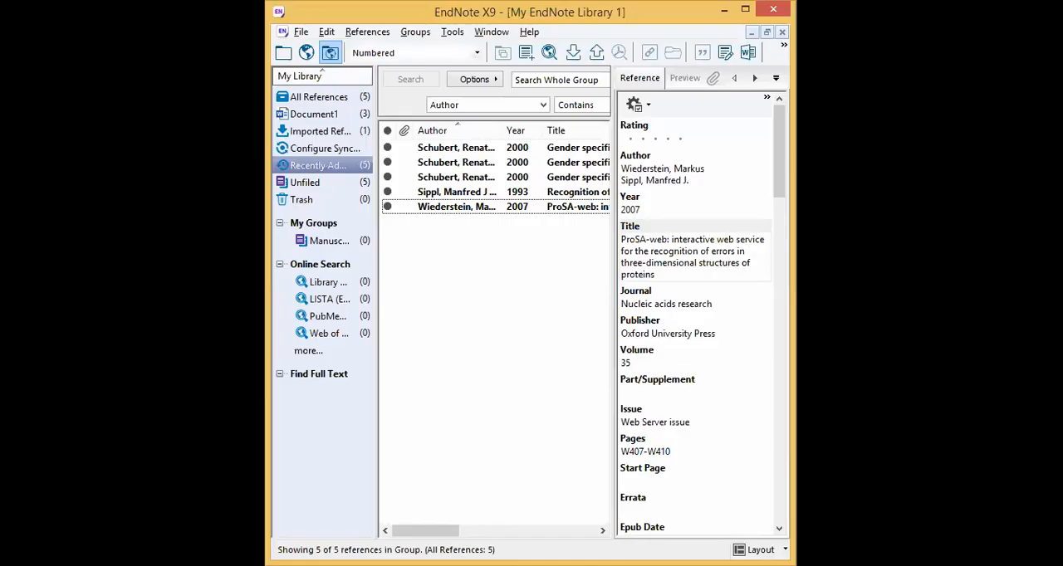
pyautogui.click(750, 33)
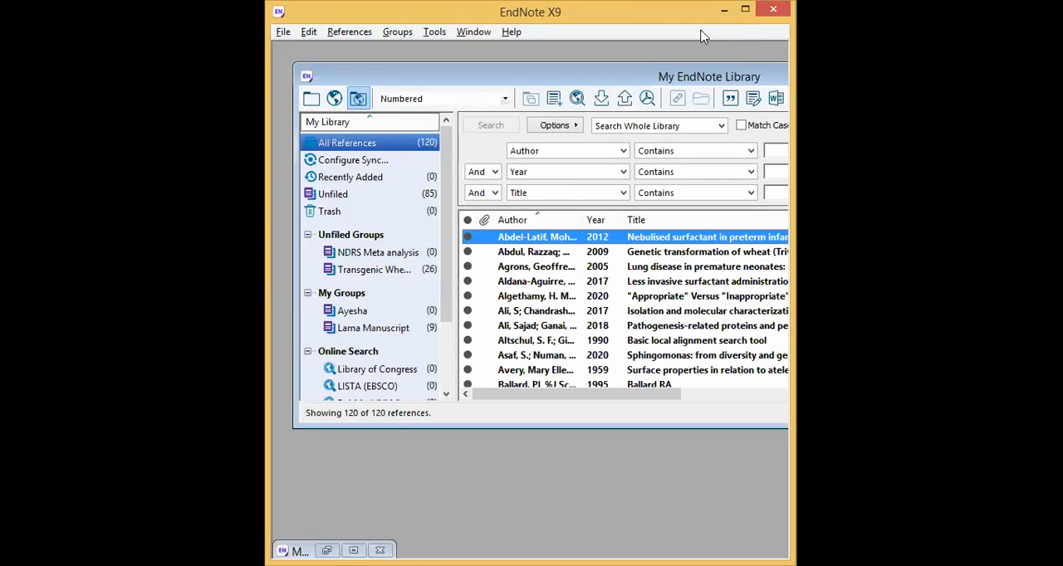
pyautogui.moveTo(791, 206); pyautogui.dragTo(1058, 206)
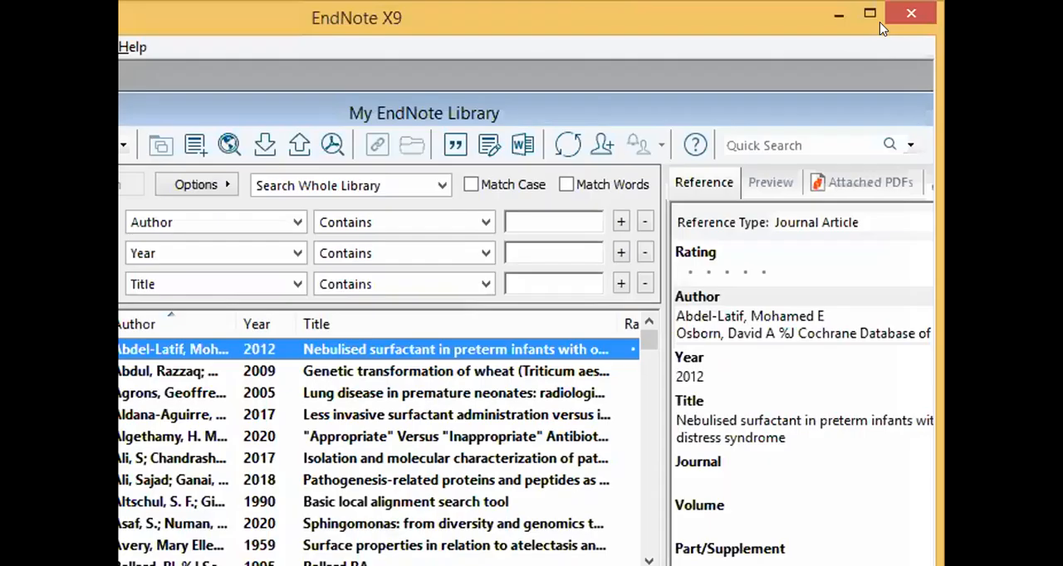
pyautogui.click(875, 18)
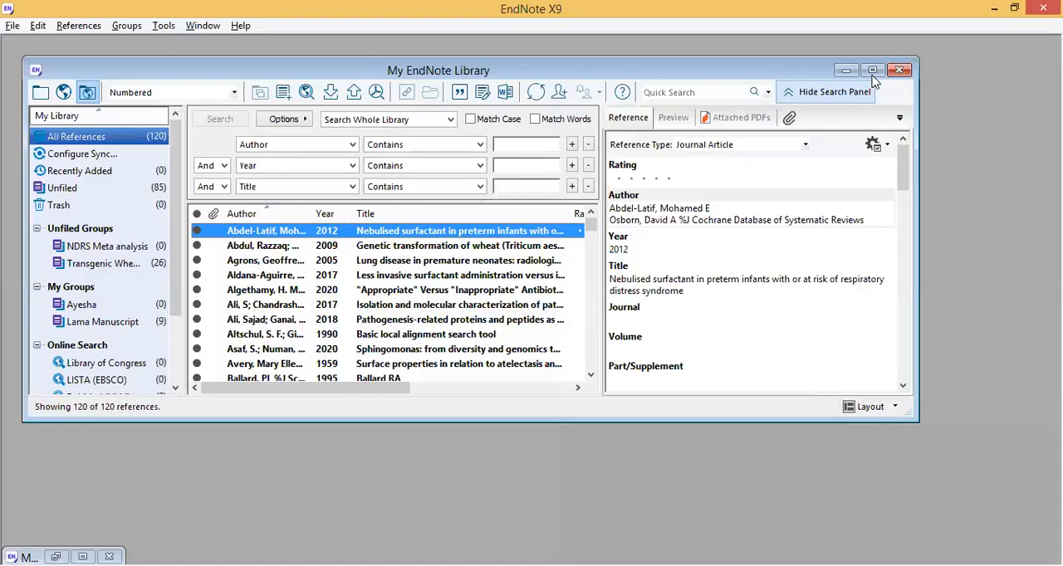
pyautogui.click(874, 75)
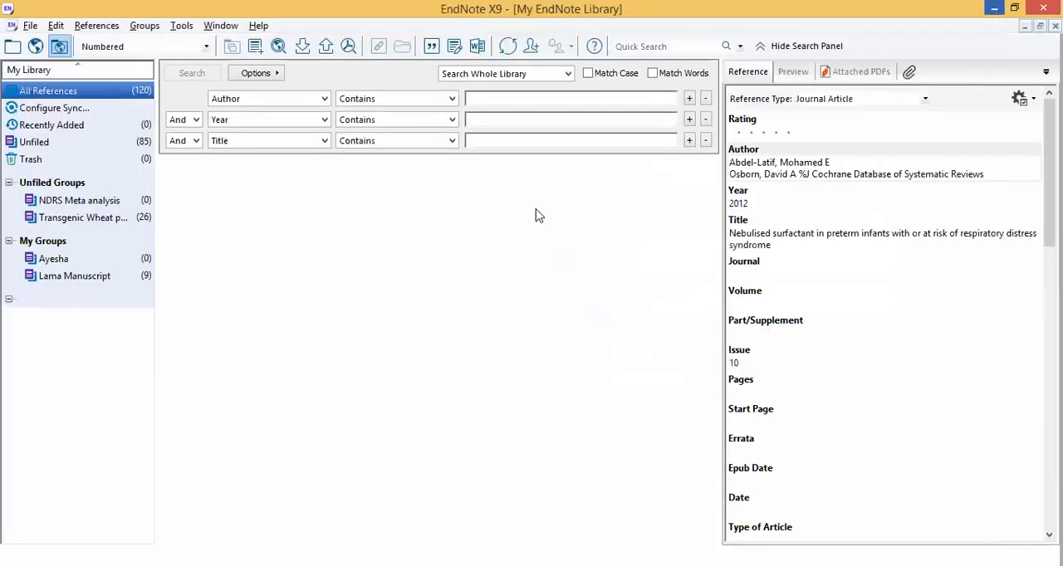